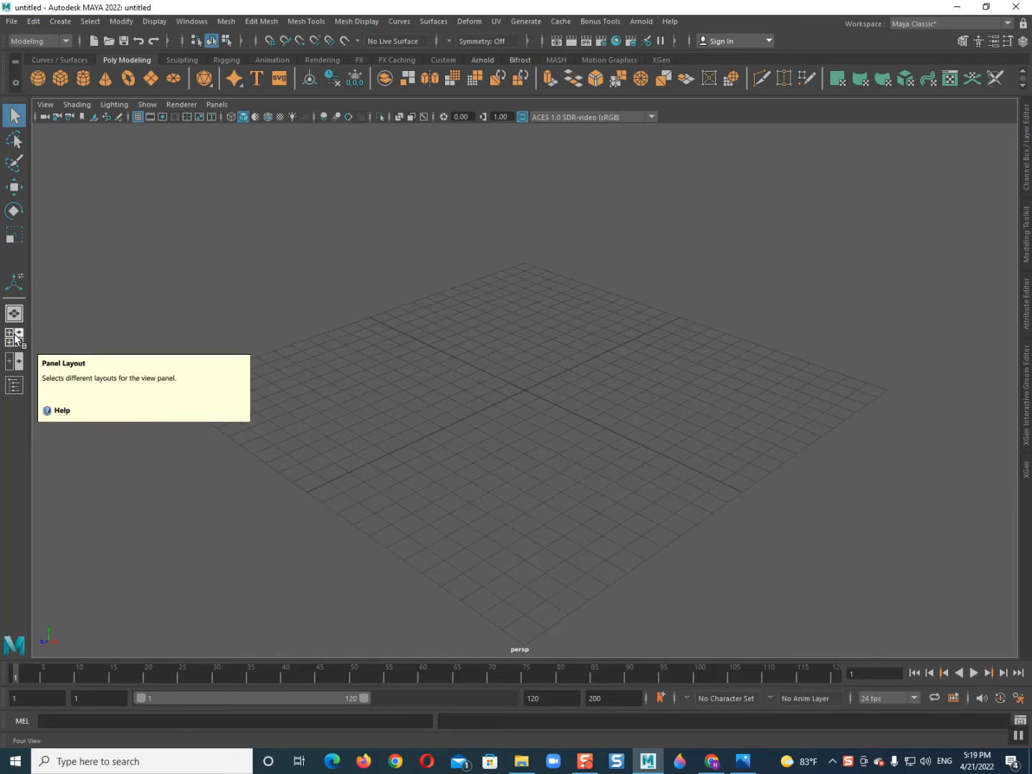
Switch to the front view and import download (2).png from the Desktop's ref imagesss folder as an image plane.
{"action": "key", "text": "space"}
{"action": "left_click_drag", "start_coordinate": [556, 383], "coordinate": [472, 386]}
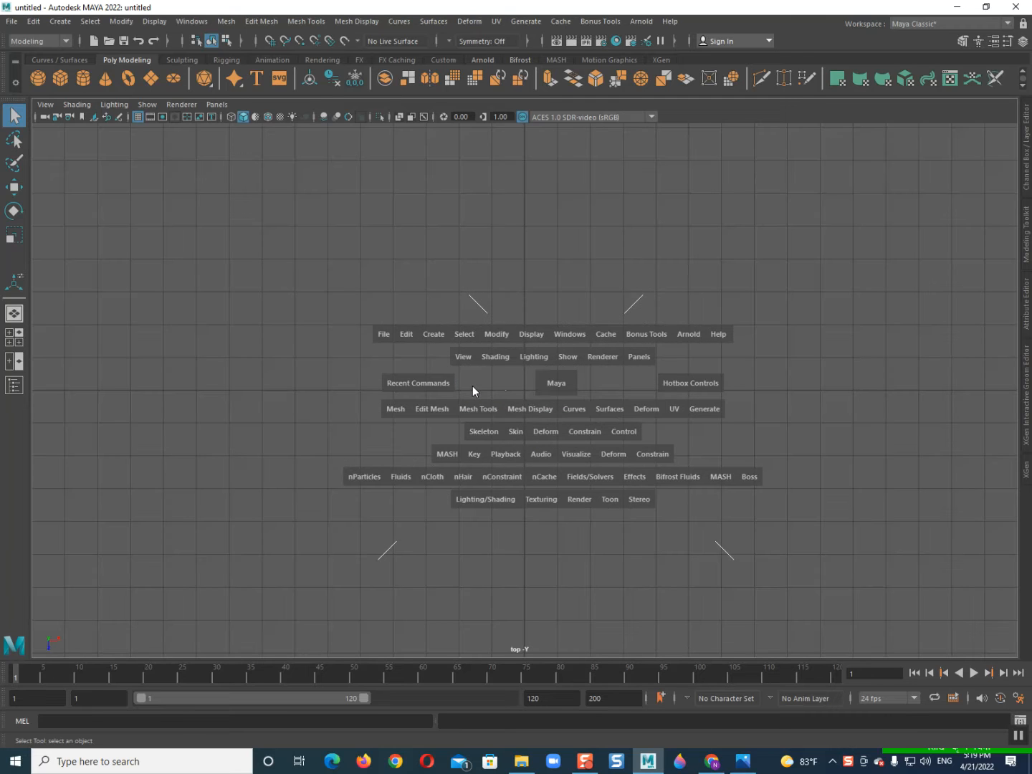
{"action": "left_click_drag", "start_coordinate": [548, 373], "coordinate": [548, 395]}
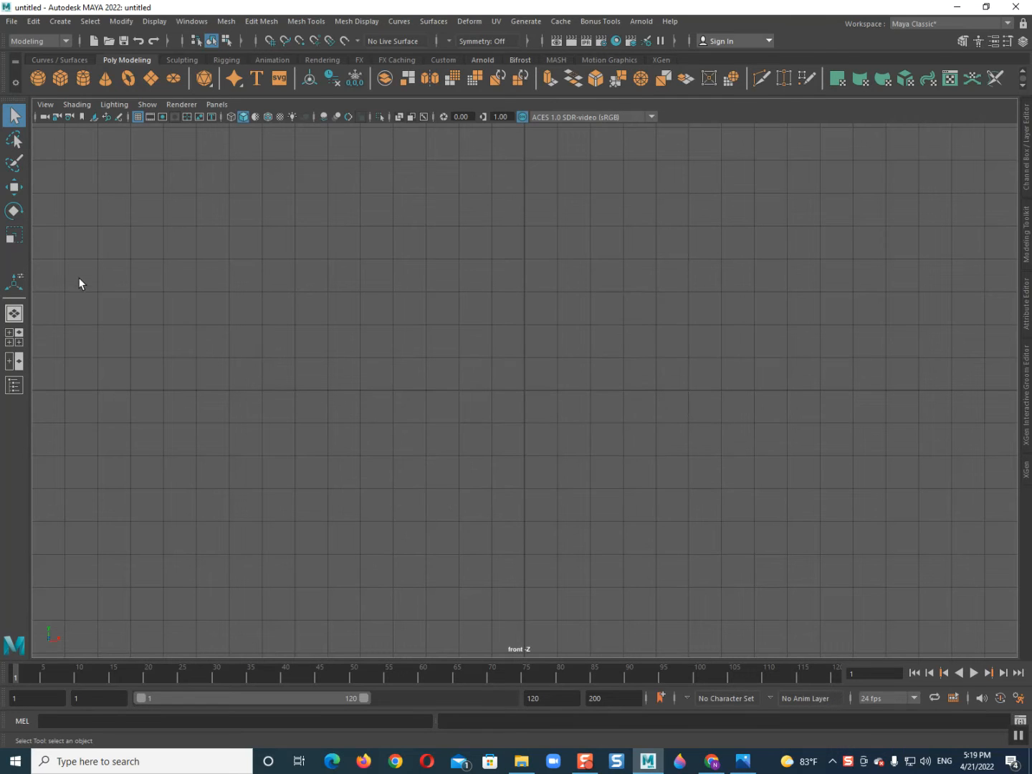
{"action": "left_click", "coordinate": [90, 118]}
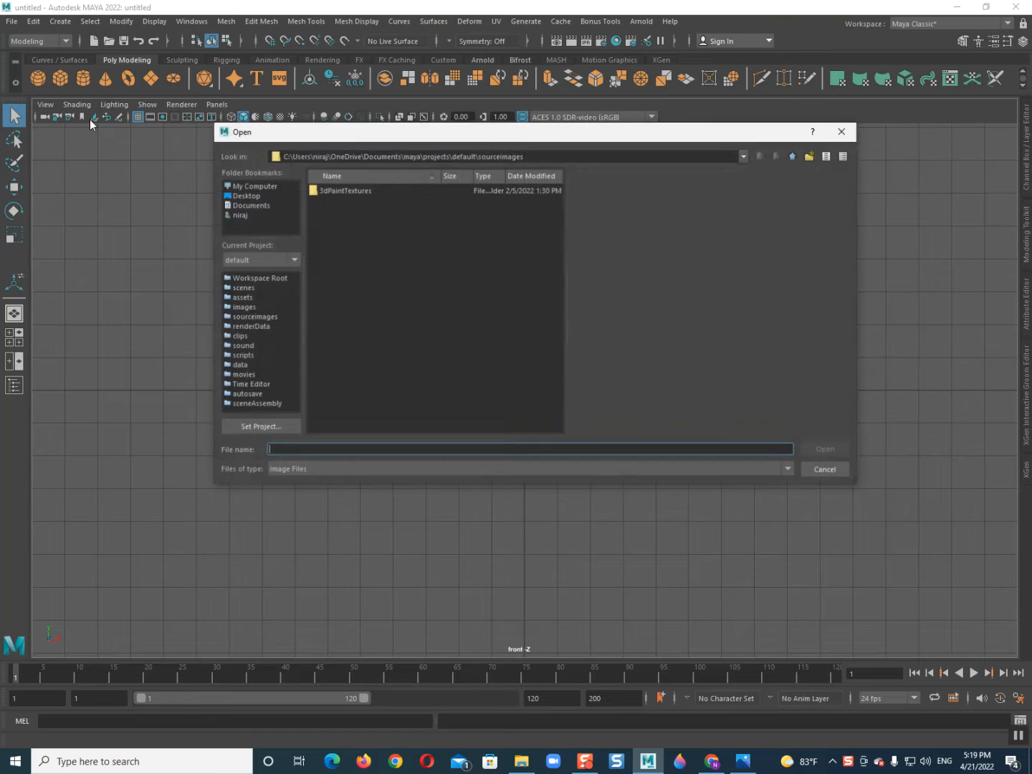
{"action": "left_click", "coordinate": [241, 195]}
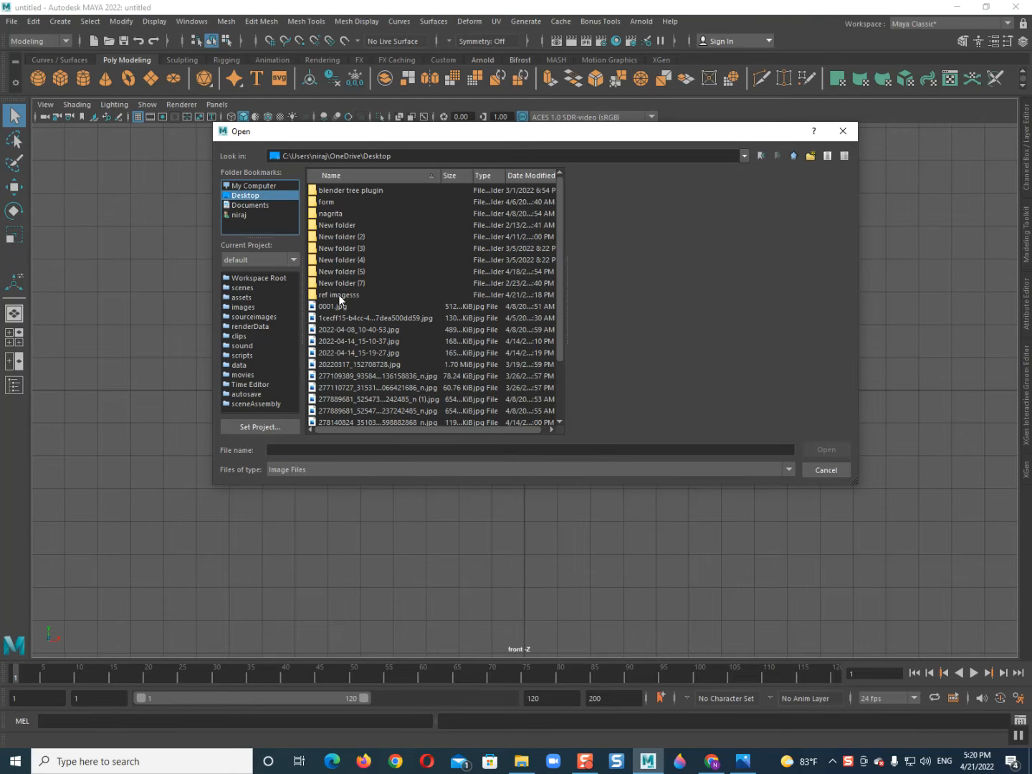
{"action": "double_click", "coordinate": [338, 295]}
{"action": "left_click", "coordinate": [358, 191]}
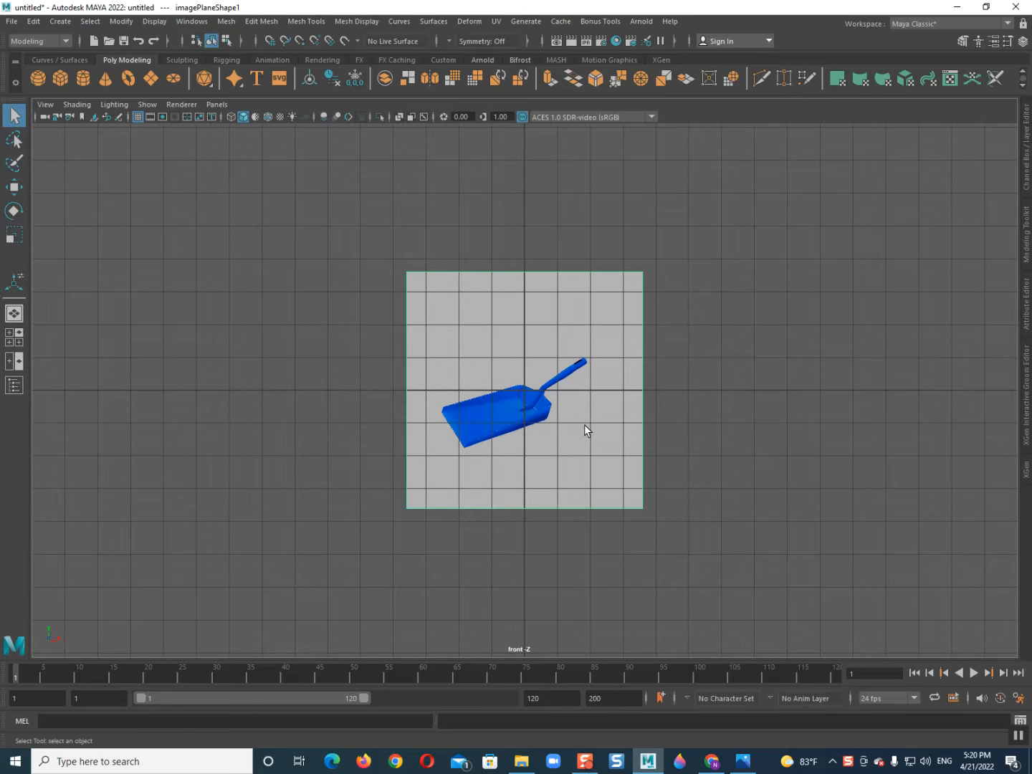
Scale the dustpan image plane uniformly to about 3.19 times its size.
{"action": "scroll", "coordinate": [584, 425], "scroll_direction": "down", "scroll_amount": 3}
{"action": "key", "text": "r"}
{"action": "left_click_drag", "start_coordinate": [526, 391], "coordinate": [772, 388]}
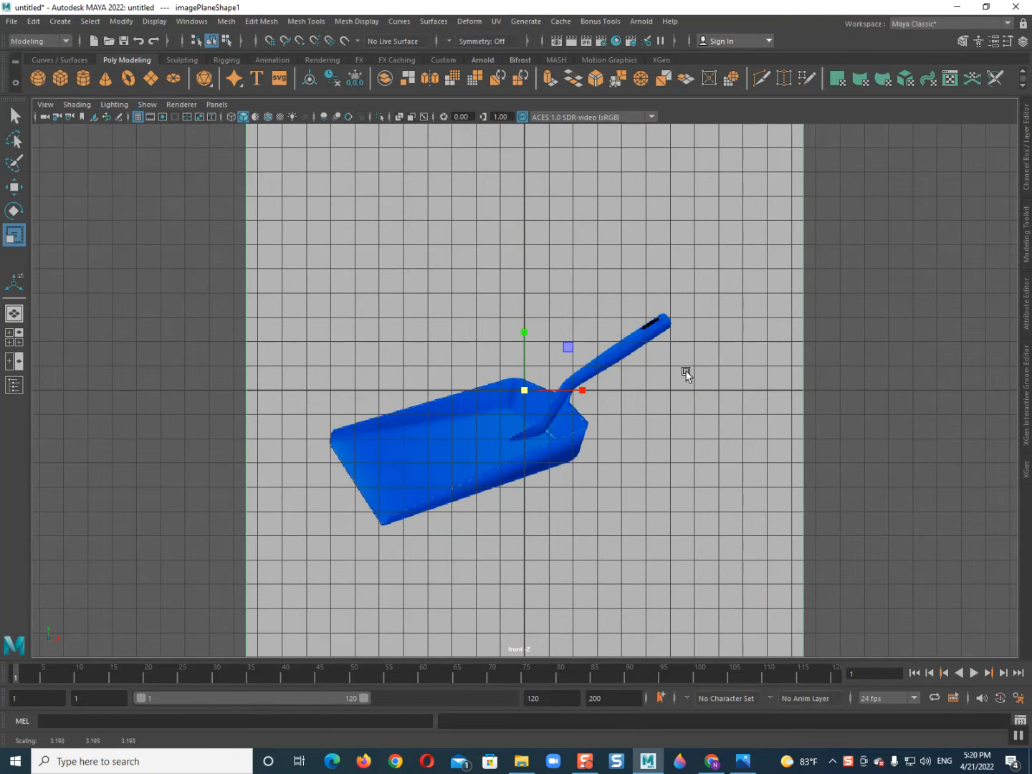
{"action": "scroll", "coordinate": [688, 374], "scroll_direction": "down", "scroll_amount": 3}
{"action": "middle_click_drag", "start_coordinate": [646, 429], "coordinate": [617, 412], "text": "alt"}
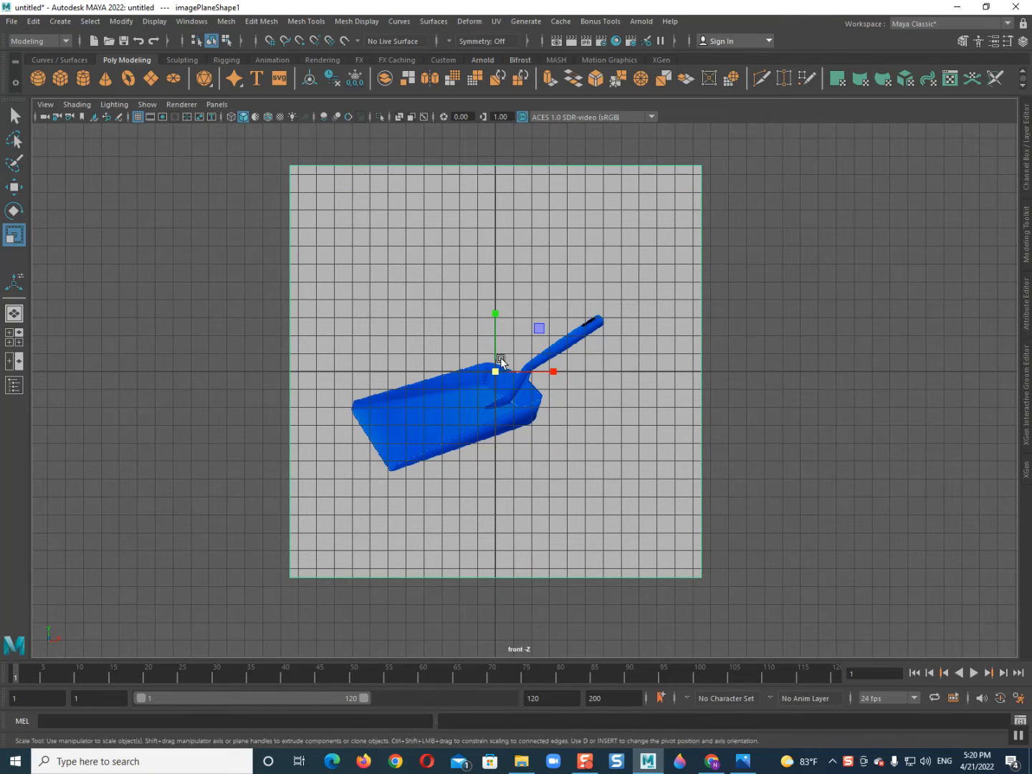
Hide the grid in the front view.
{"action": "left_click", "coordinate": [138, 117]}
{"action": "scroll", "coordinate": [418, 360], "scroll_direction": "up", "scroll_amount": 2}
{"action": "middle_click_drag", "start_coordinate": [425, 376], "coordinate": [395, 380], "text": "alt"}
{"action": "scroll", "coordinate": [365, 350], "scroll_direction": "up", "scroll_amount": 2}
{"action": "scroll", "coordinate": [242, 304], "scroll_direction": "down", "scroll_amount": 1}
Create a display layer from the selected image plane and set it to Reference mode.
{"action": "left_click", "coordinate": [483, 445]}
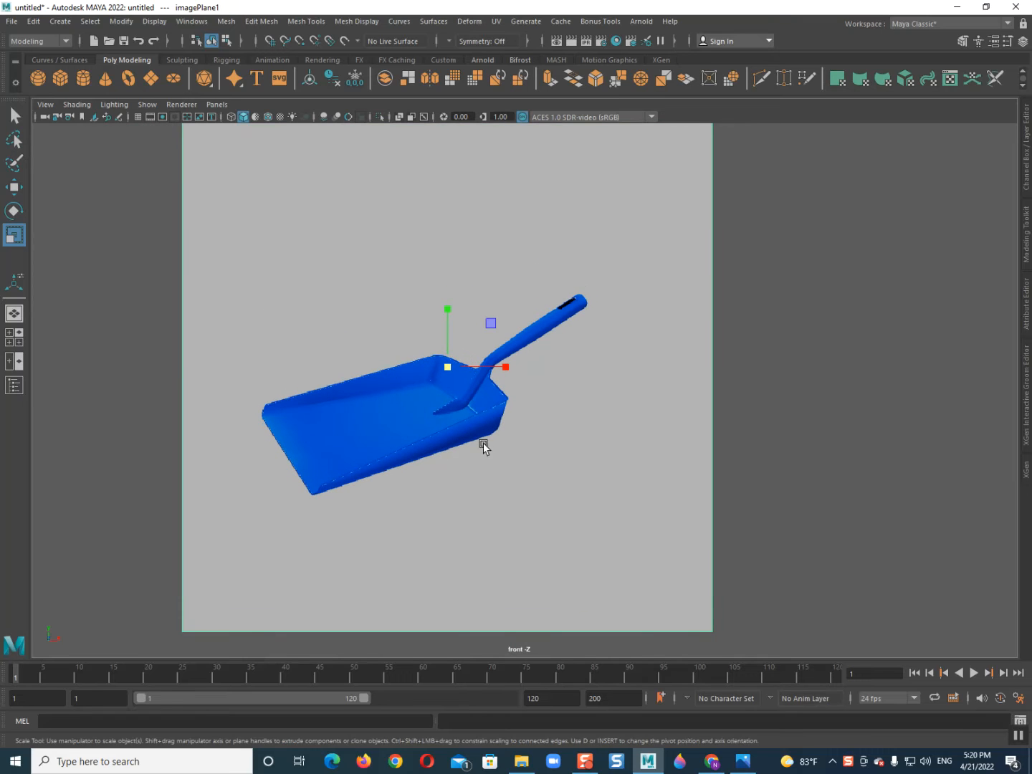
{"action": "left_click", "coordinate": [1028, 189]}
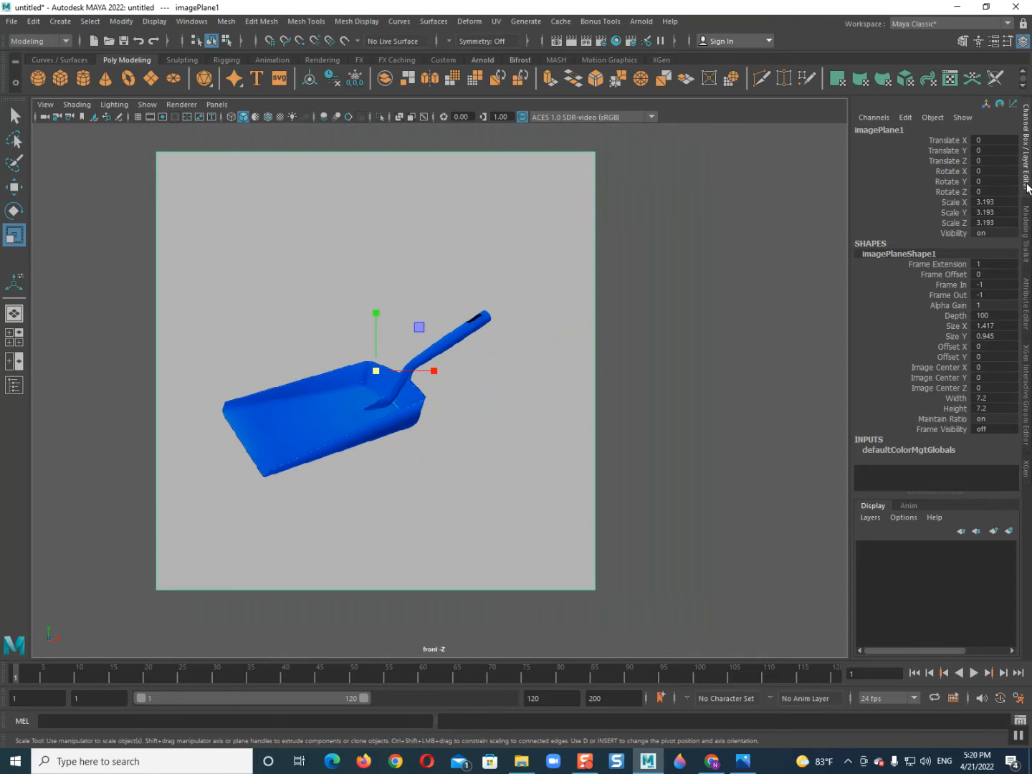
{"action": "left_click", "coordinate": [1010, 532]}
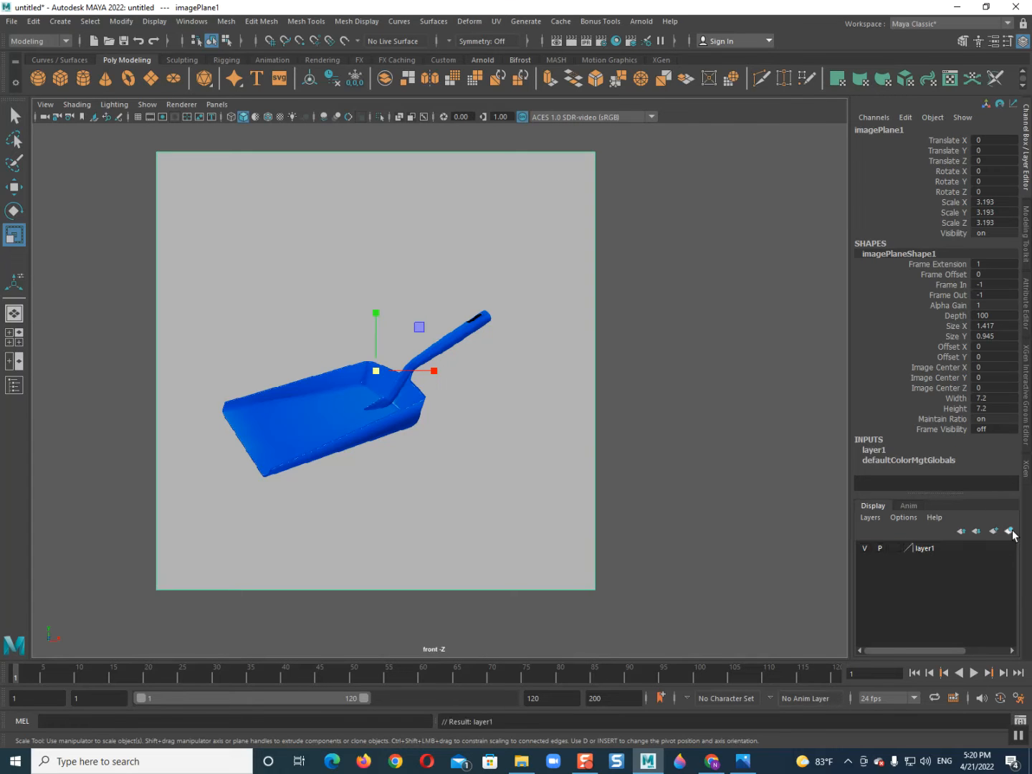
{"action": "left_click", "coordinate": [901, 546]}
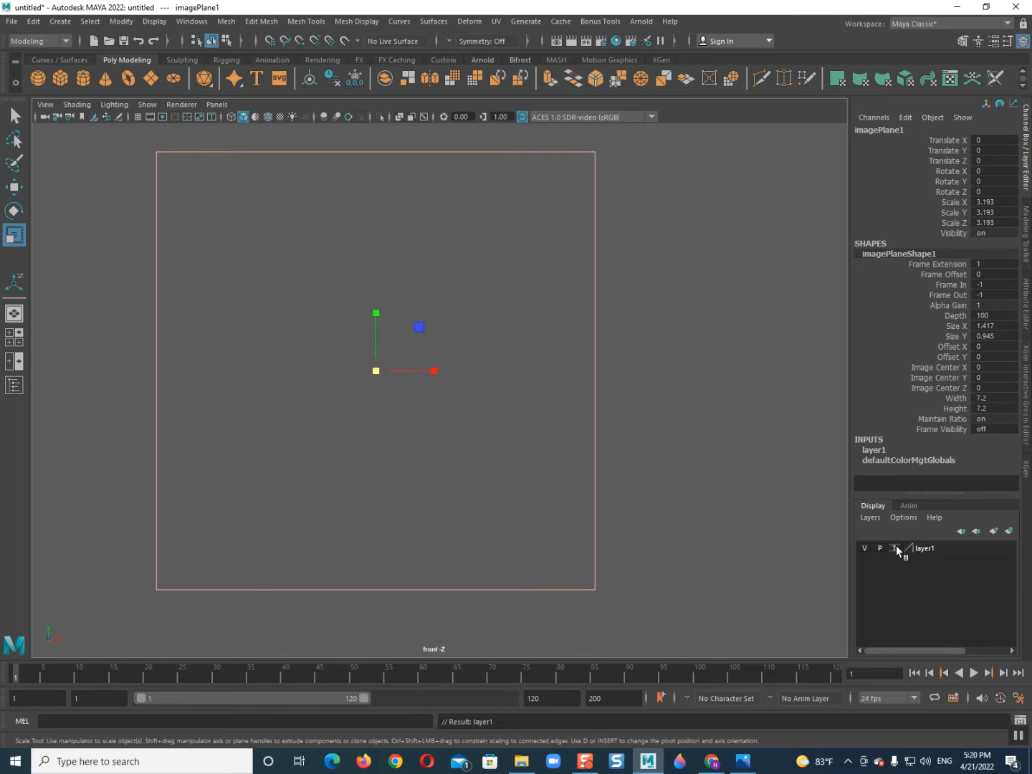
{"action": "left_click", "coordinate": [896, 546]}
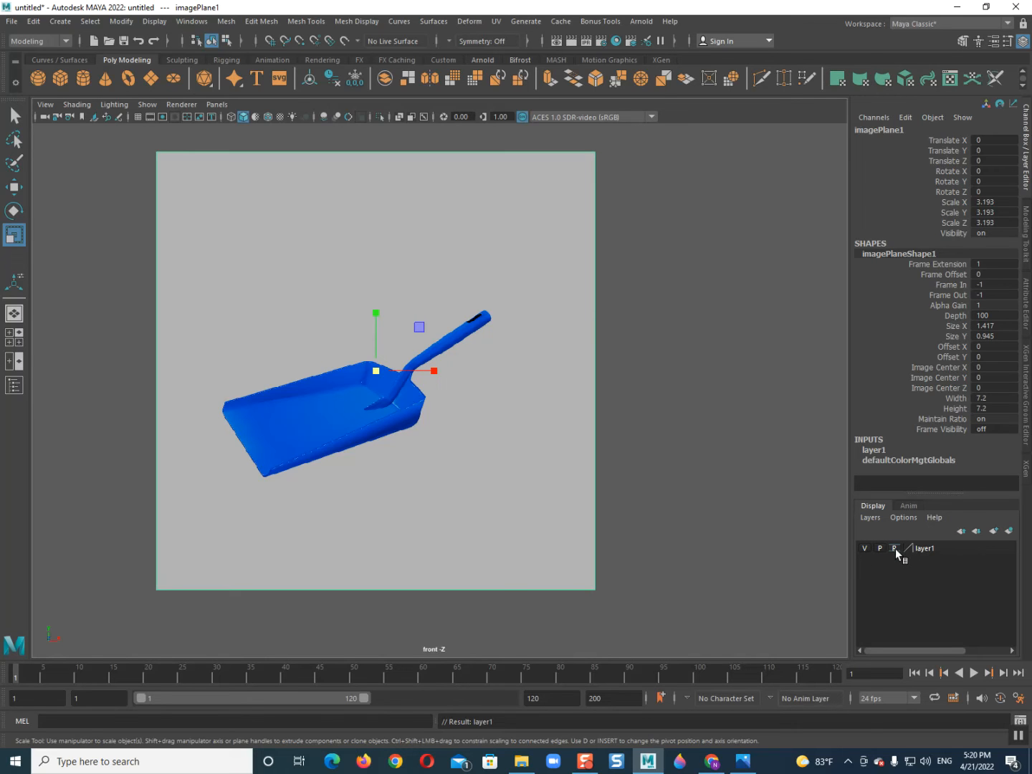
{"action": "left_click", "coordinate": [624, 421]}
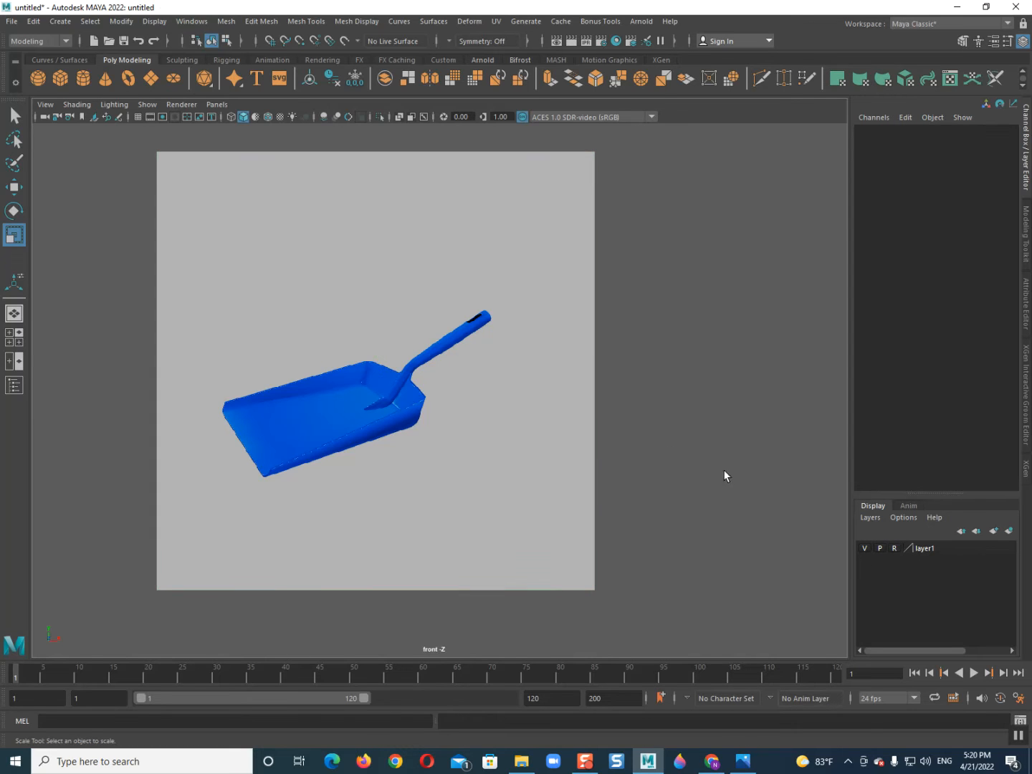
Test whether the locked image plane can still be selected, and examine the dustpan's pan and handle in the reference.
{"action": "left_click_drag", "start_coordinate": [348, 307], "coordinate": [537, 492]}
{"action": "left_click_drag", "start_coordinate": [320, 334], "coordinate": [462, 434]}
{"action": "middle_click_drag", "start_coordinate": [410, 371], "coordinate": [496, 326], "text": "alt"}
{"action": "scroll", "coordinate": [440, 355], "scroll_direction": "up", "scroll_amount": 2}
{"action": "middle_click_drag", "start_coordinate": [438, 355], "coordinate": [415, 431], "text": "alt"}
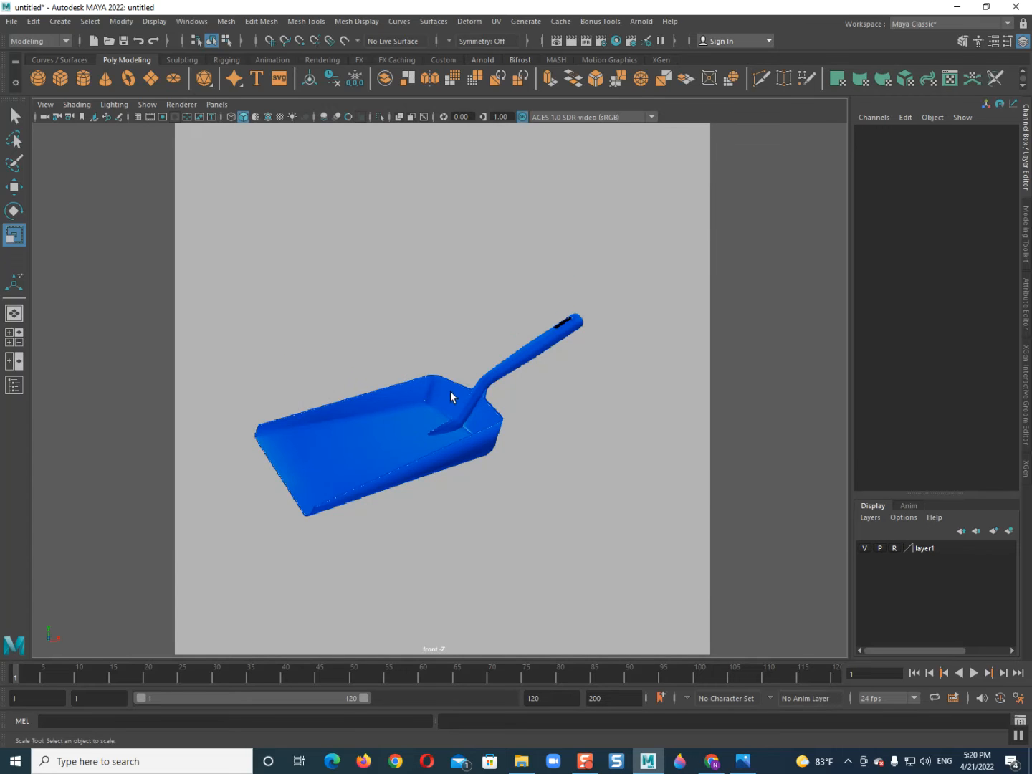
{"action": "scroll", "coordinate": [400, 464], "scroll_direction": "up", "scroll_amount": 3}
{"action": "middle_click_drag", "start_coordinate": [400, 465], "coordinate": [442, 387], "text": "alt"}
{"action": "scroll", "coordinate": [712, 474], "scroll_direction": "down", "scroll_amount": 1}
Unlock layer1 and try out the Color Gain of the selected image plane.
{"action": "left_click", "coordinate": [895, 550]}
{"action": "left_click", "coordinate": [607, 439]}
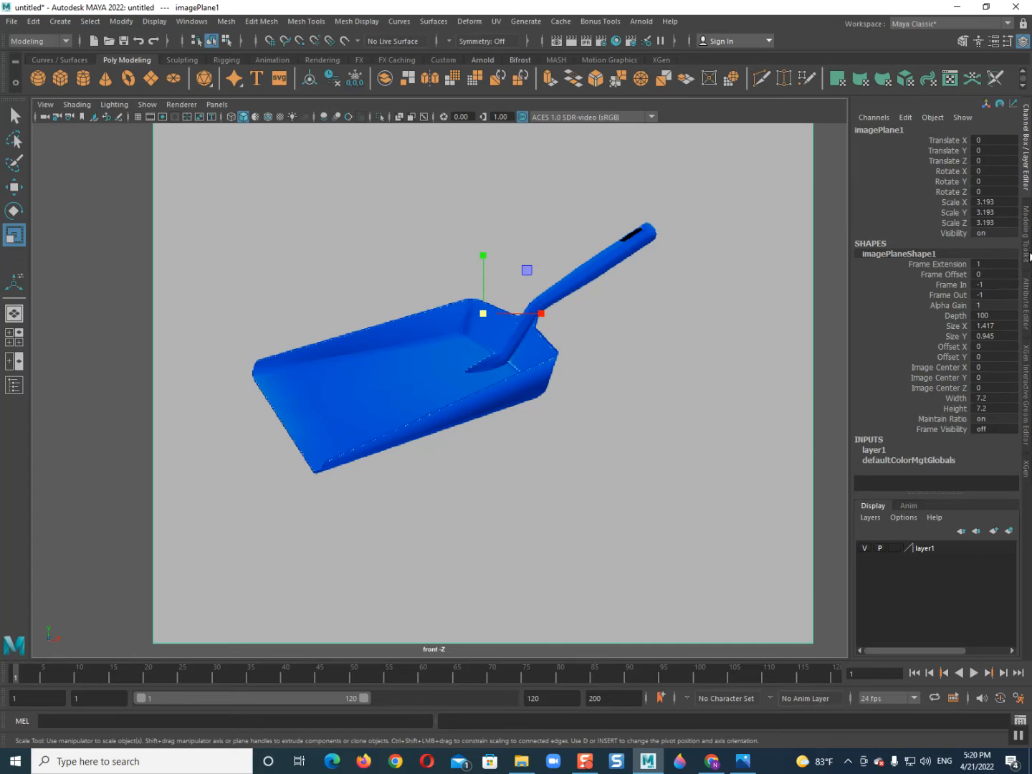
{"action": "left_click", "coordinate": [1029, 319]}
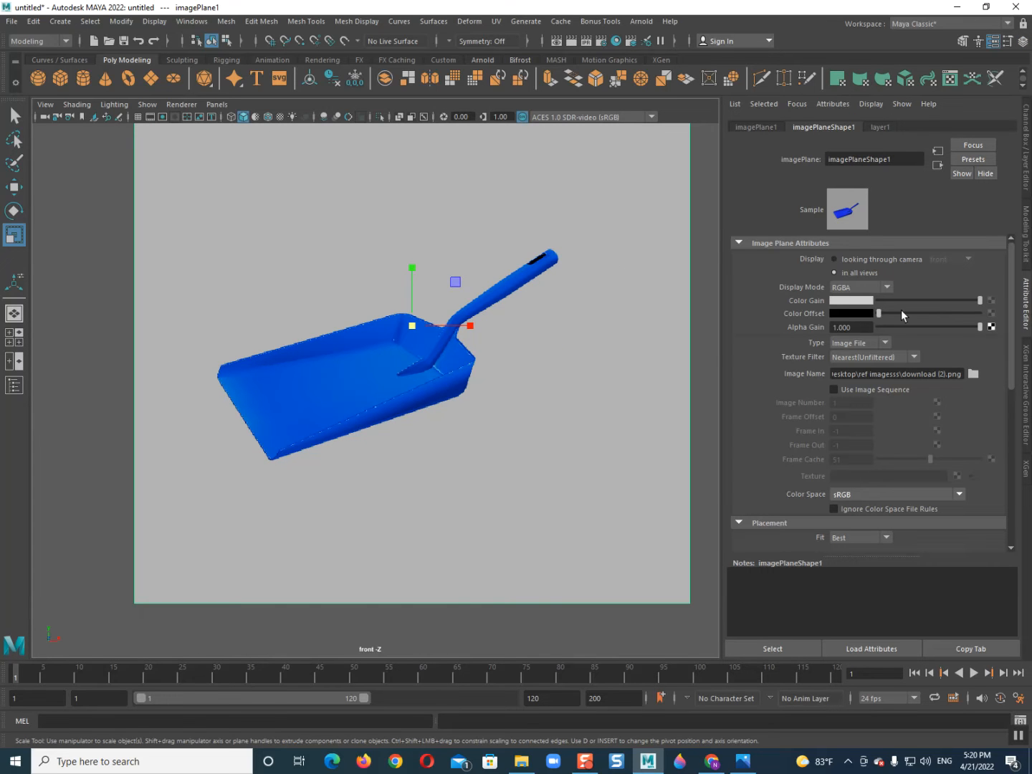
{"action": "left_click", "coordinate": [925, 301]}
{"action": "left_click_drag", "start_coordinate": [925, 303], "coordinate": [976, 302]}
Return layer1 to Reference mode so the image plane is locked again.
{"action": "left_click", "coordinate": [1029, 163]}
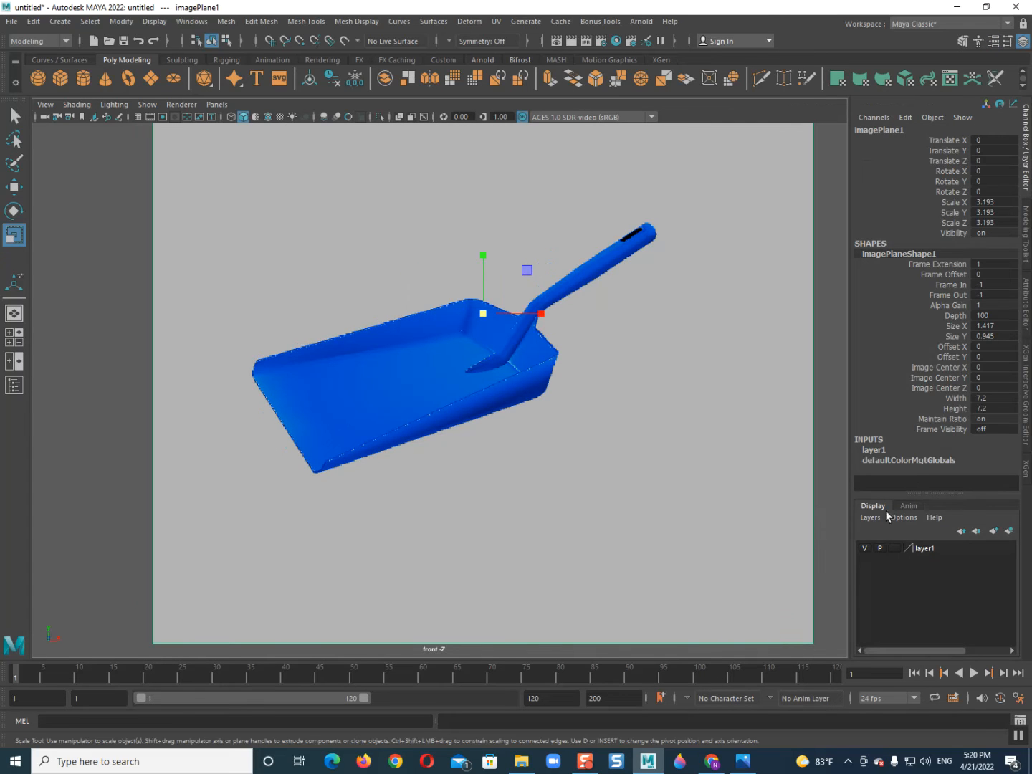
{"action": "left_click", "coordinate": [901, 545]}
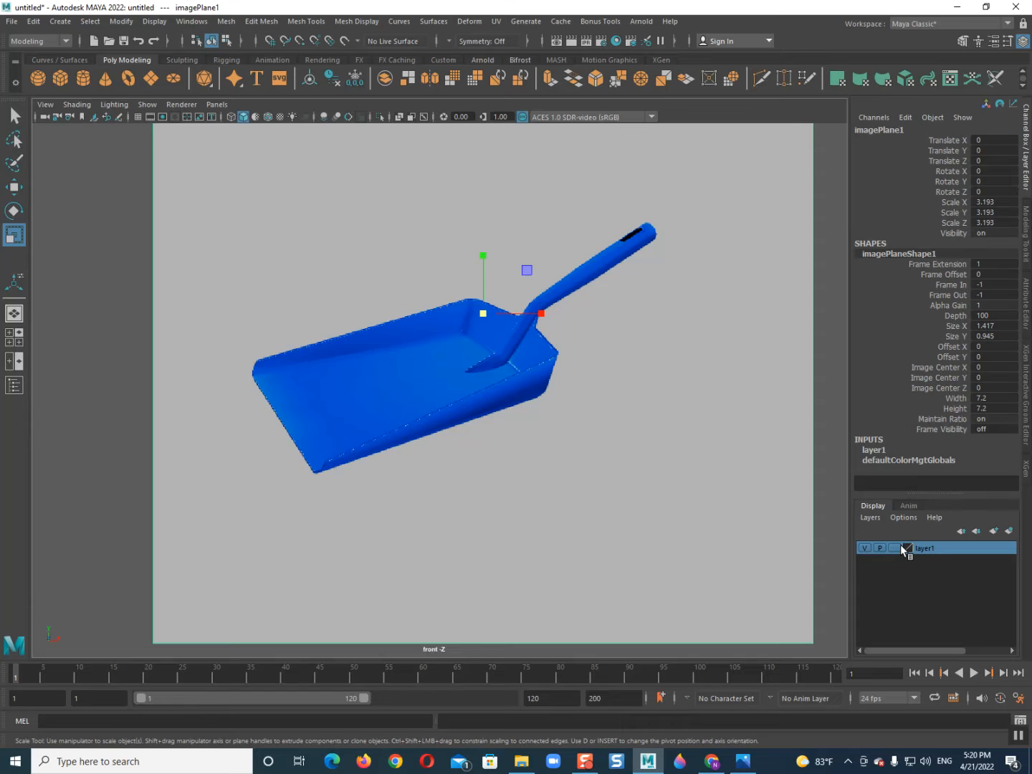
{"action": "left_click", "coordinate": [894, 548]}
{"action": "left_click", "coordinate": [893, 548]}
{"action": "left_click", "coordinate": [440, 393]}
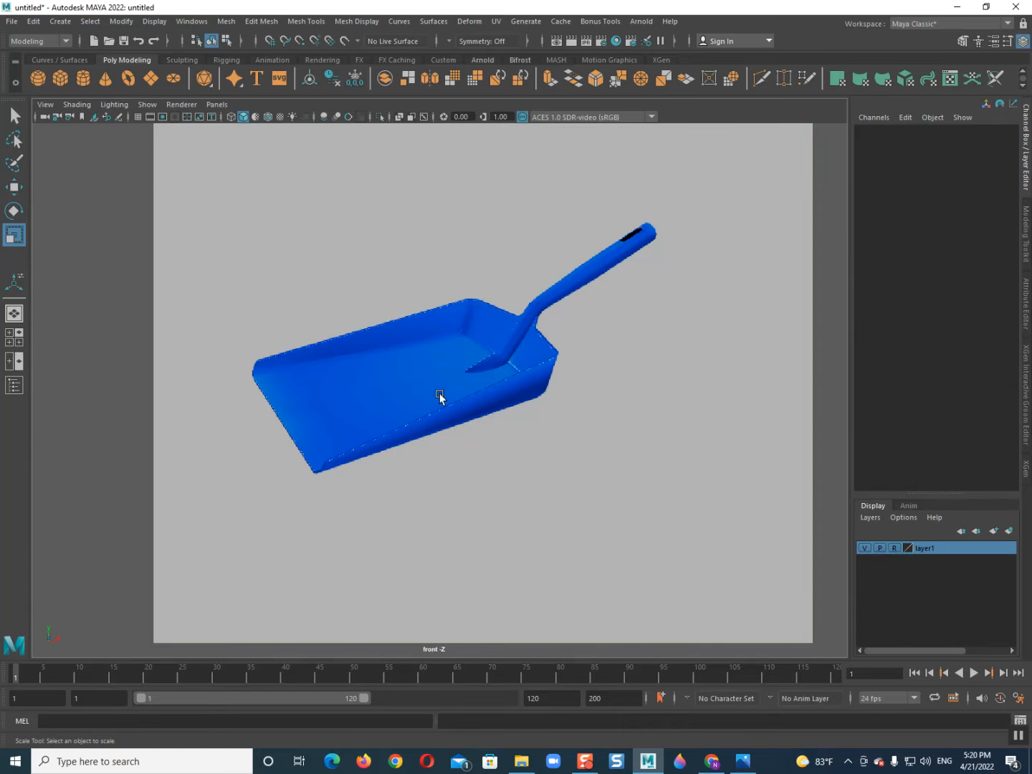
Switch to the perspective view and show its grid.
{"action": "scroll", "coordinate": [477, 388], "scroll_direction": "up", "scroll_amount": 2}
{"action": "scroll", "coordinate": [467, 380], "scroll_direction": "down", "scroll_amount": 4}
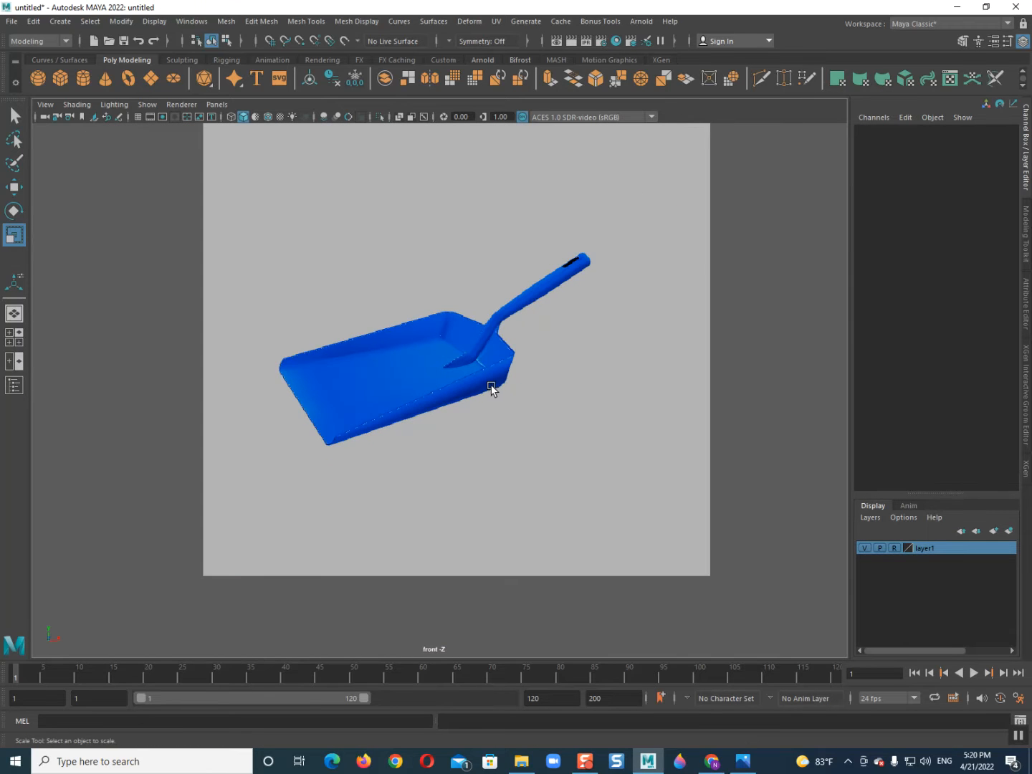
{"action": "key", "text": "space"}
{"action": "left_click_drag", "start_coordinate": [494, 386], "coordinate": [493, 338]}
{"action": "scroll", "coordinate": [430, 420], "scroll_direction": "down", "scroll_amount": 3}
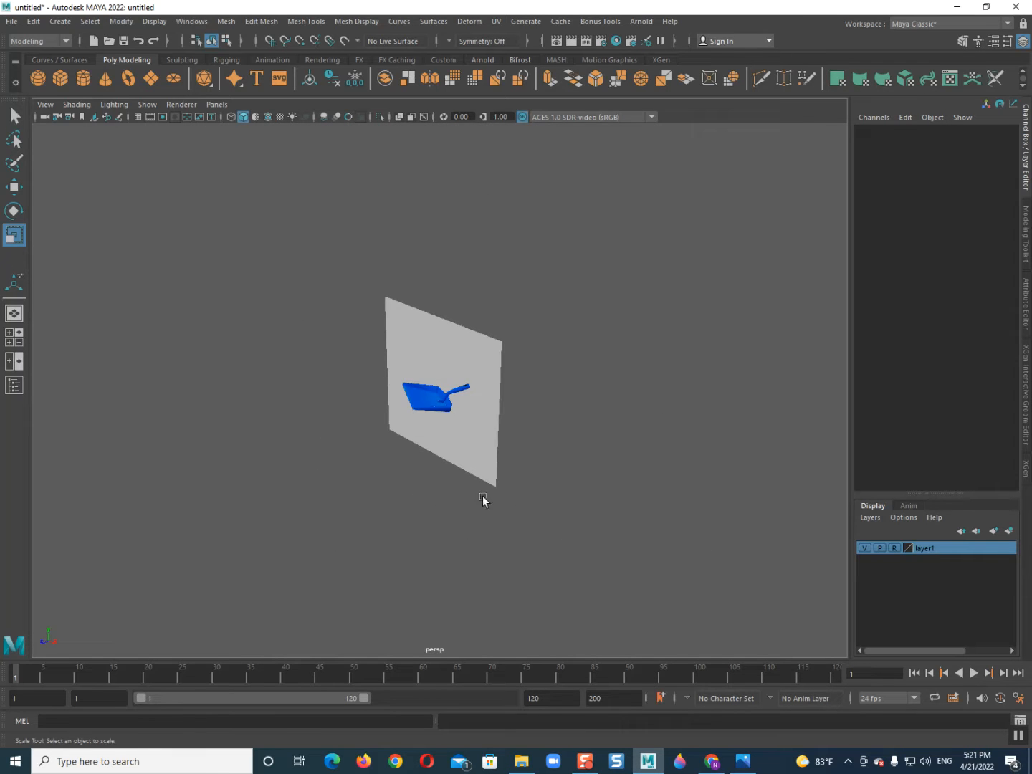
{"action": "scroll", "coordinate": [401, 479], "scroll_direction": "up", "scroll_amount": 3}
{"action": "key", "text": "space"}
{"action": "key", "text": "space"}
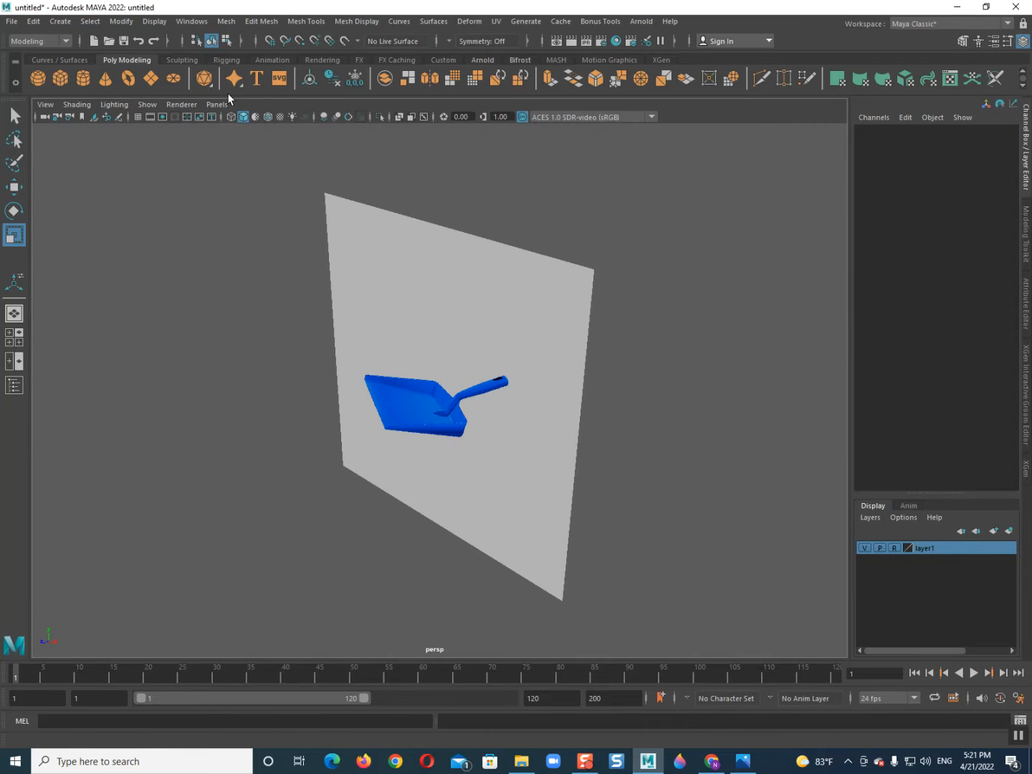
{"action": "left_click", "coordinate": [138, 119]}
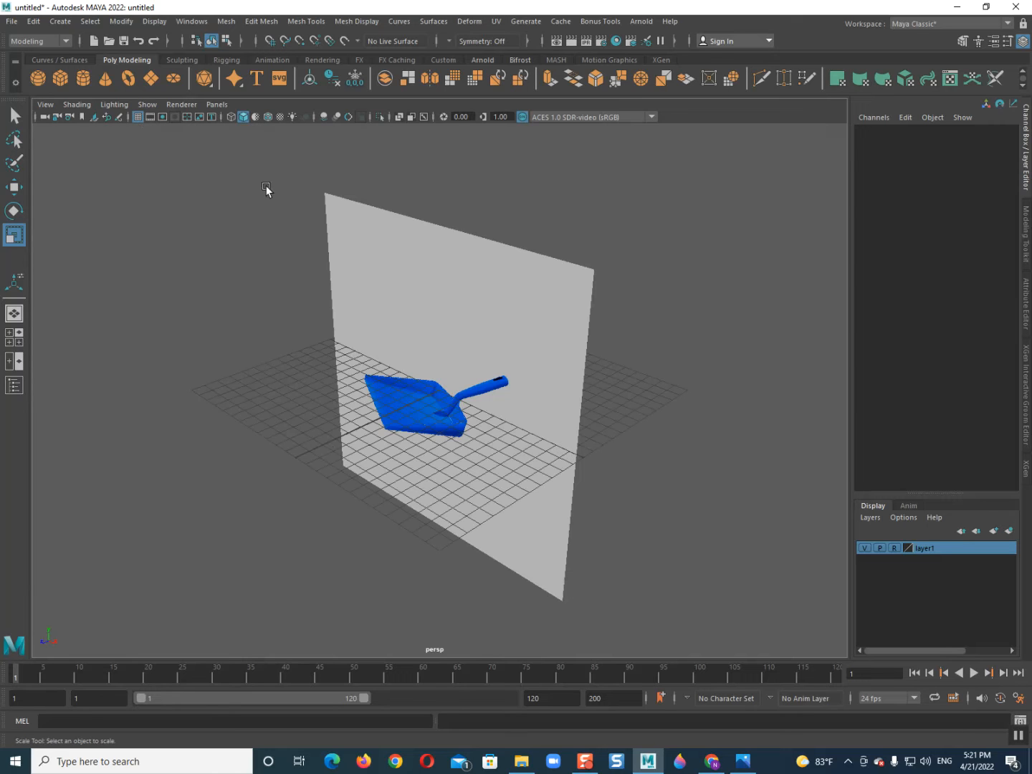
Unlock layer1 and move the image plane up to about 8.9 in Y and back to about -18.3 in Z.
{"action": "scroll", "coordinate": [409, 406], "scroll_direction": "down", "scroll_amount": 2}
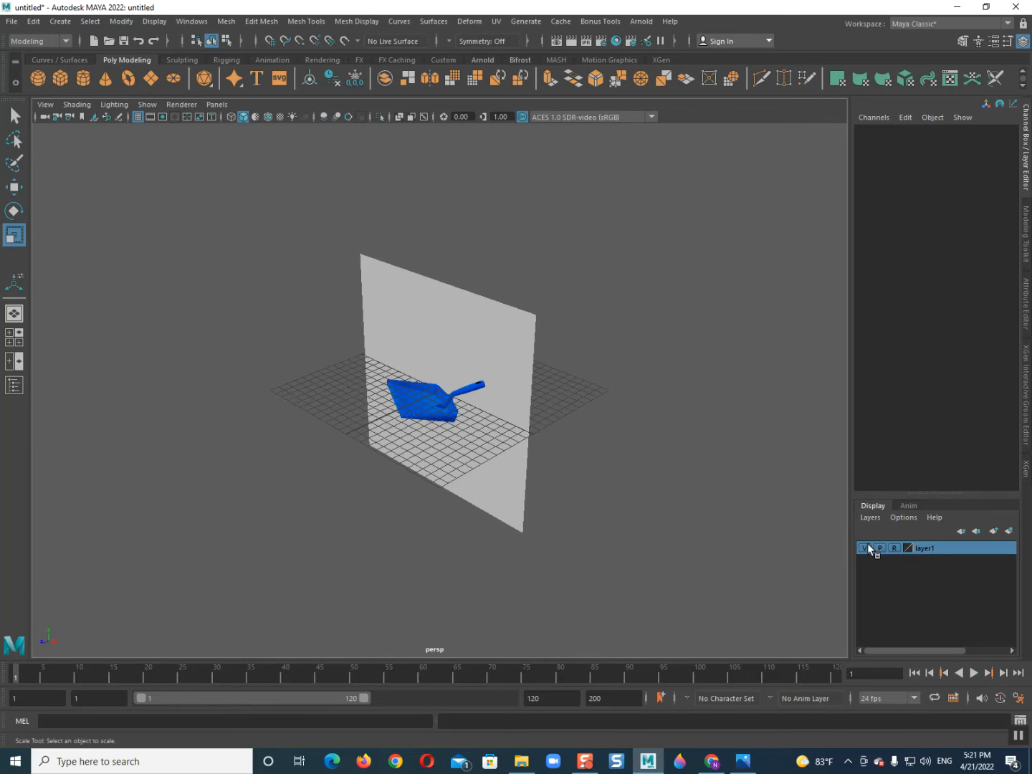
{"action": "left_click", "coordinate": [539, 452]}
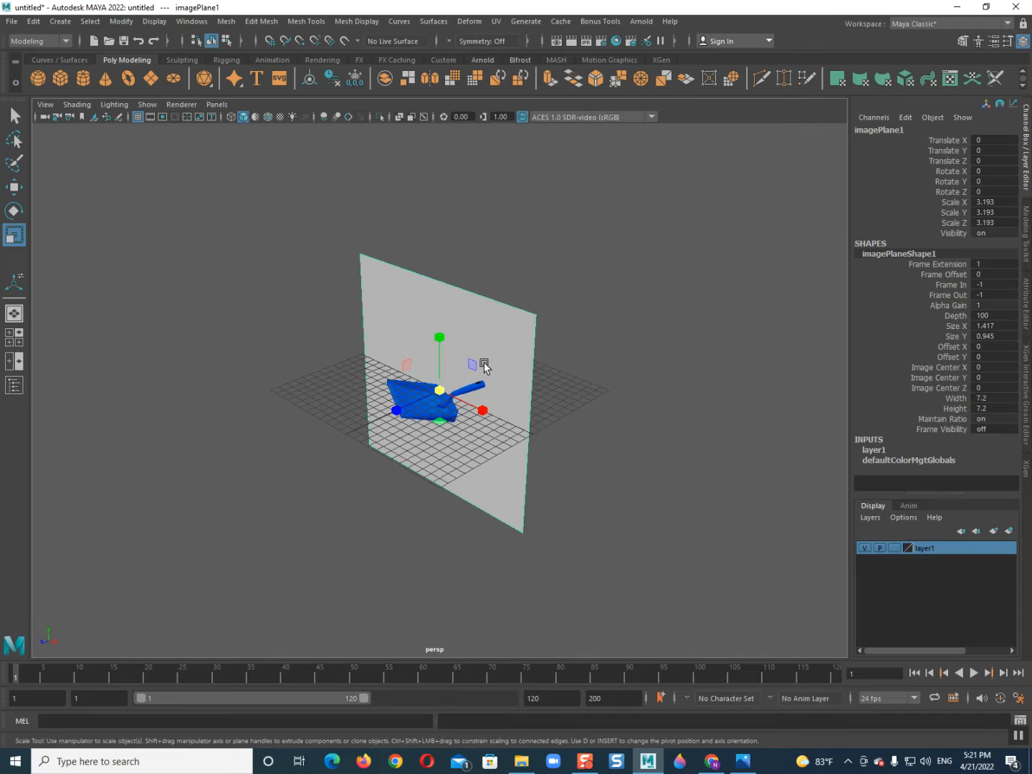
{"action": "key", "text": "w"}
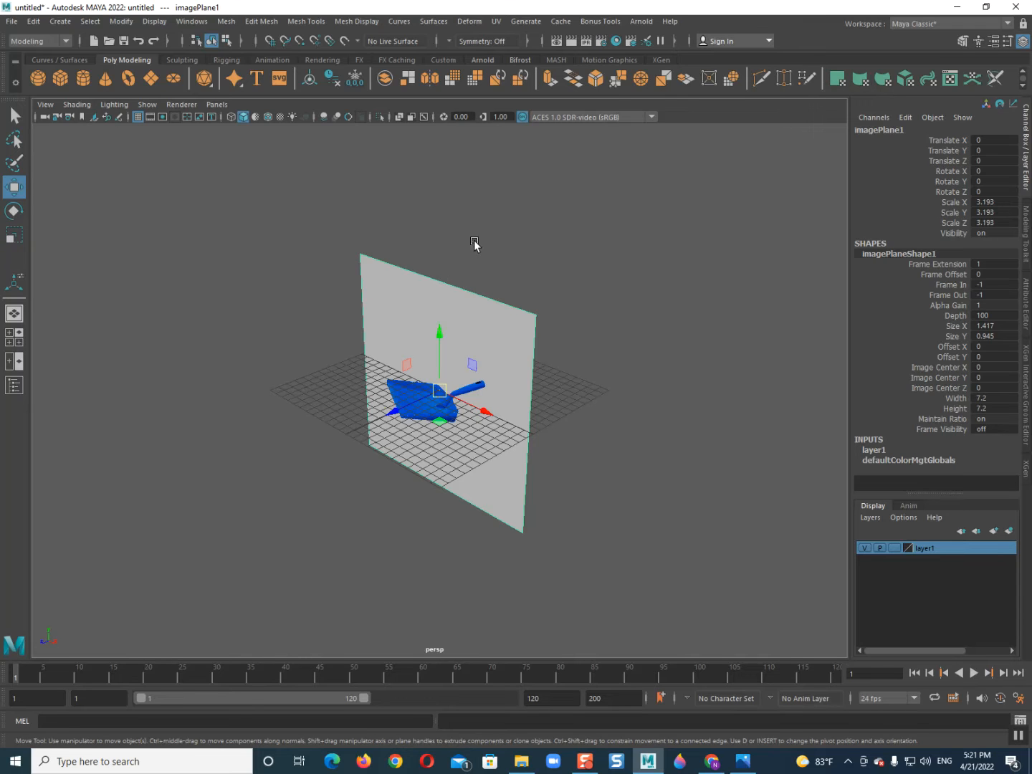
{"action": "left_click_drag", "start_coordinate": [442, 330], "coordinate": [441, 245]}
{"action": "left_click_drag", "start_coordinate": [390, 325], "coordinate": [516, 257]}
{"action": "scroll", "coordinate": [461, 327], "scroll_direction": "up", "scroll_amount": 3}
{"action": "left_click_drag", "start_coordinate": [461, 326], "coordinate": [538, 316], "text": "alt"}
{"action": "middle_click_drag", "start_coordinate": [531, 324], "coordinate": [503, 382], "text": "alt"}
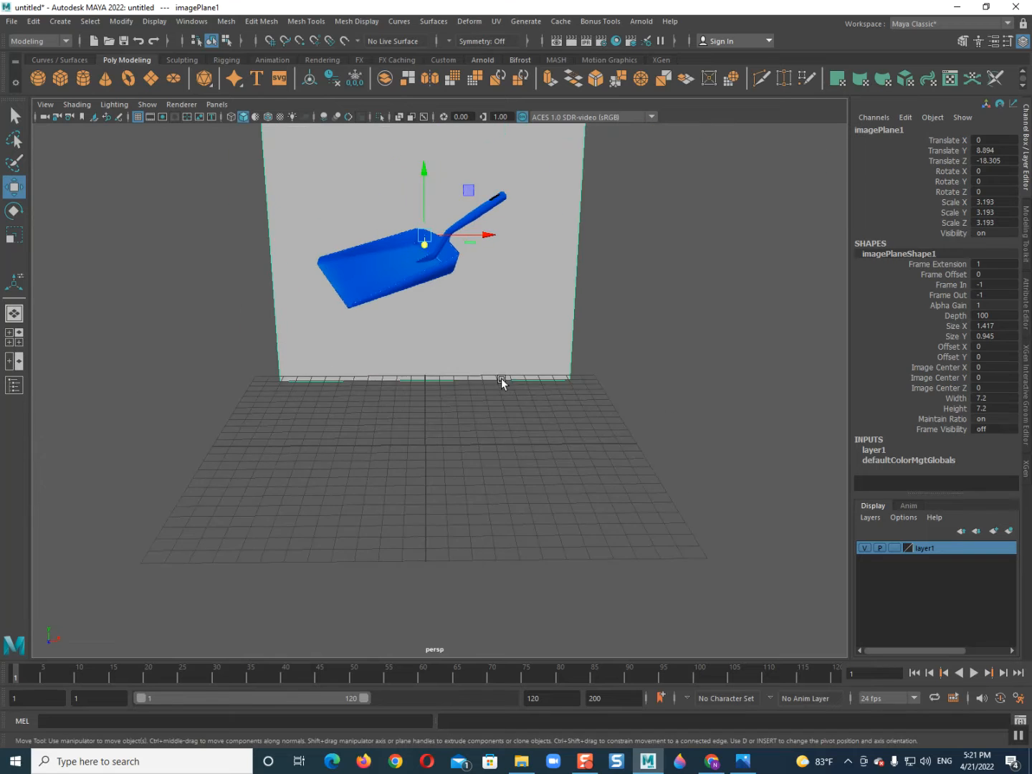
Lock the repositioned image plane by setting layer1 to Reference mode.
{"action": "left_click_drag", "start_coordinate": [503, 382], "coordinate": [647, 441], "text": "alt"}
{"action": "left_click", "coordinate": [895, 548]}
{"action": "middle_click_drag", "start_coordinate": [447, 468], "coordinate": [482, 521], "text": "alt"}
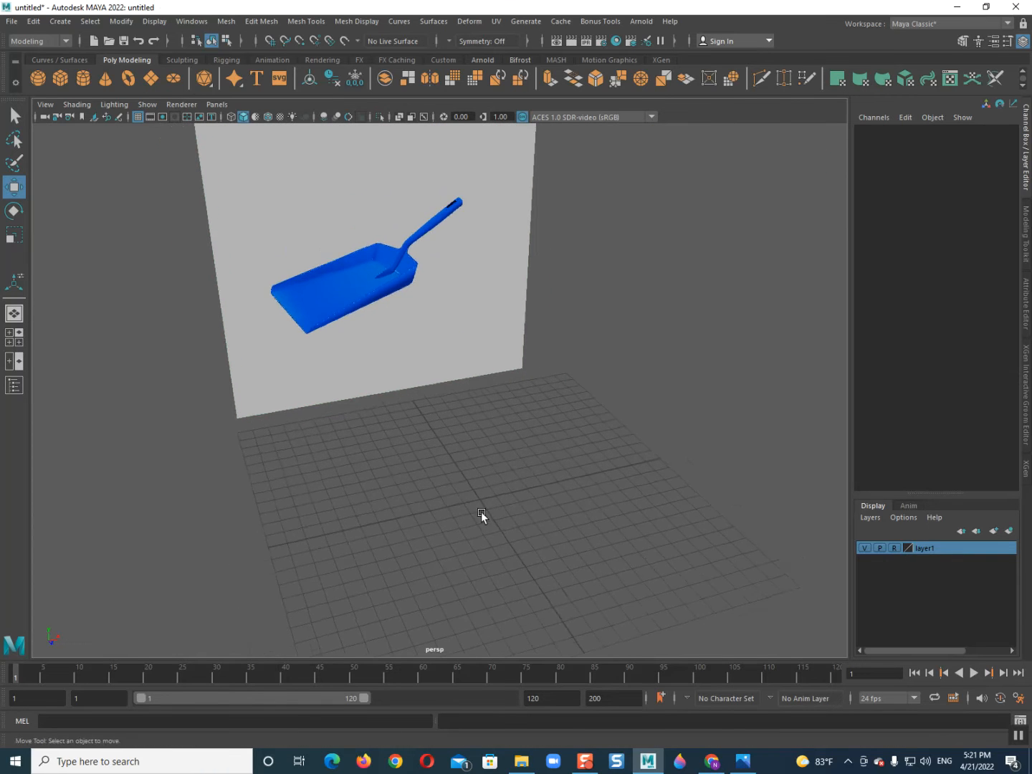
{"action": "left_click_drag", "start_coordinate": [481, 522], "coordinate": [504, 514], "text": "alt"}
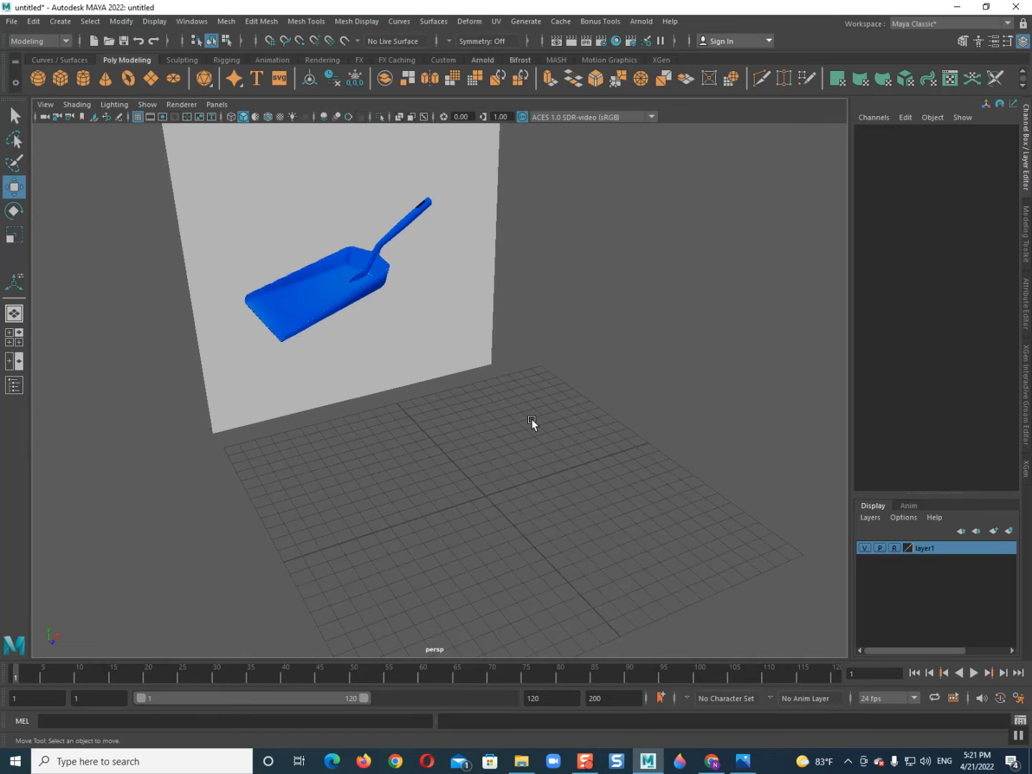
Create a flat polygon cube on the grid, about 11.16 wide, 1.53 high and 6.68 deep, in front of the reference.
{"action": "right_click", "coordinate": [552, 363]}
{"action": "left_click_drag", "start_coordinate": [615, 403], "coordinate": [746, 481]}
{"action": "right_click", "coordinate": [645, 321], "text": "shift"}
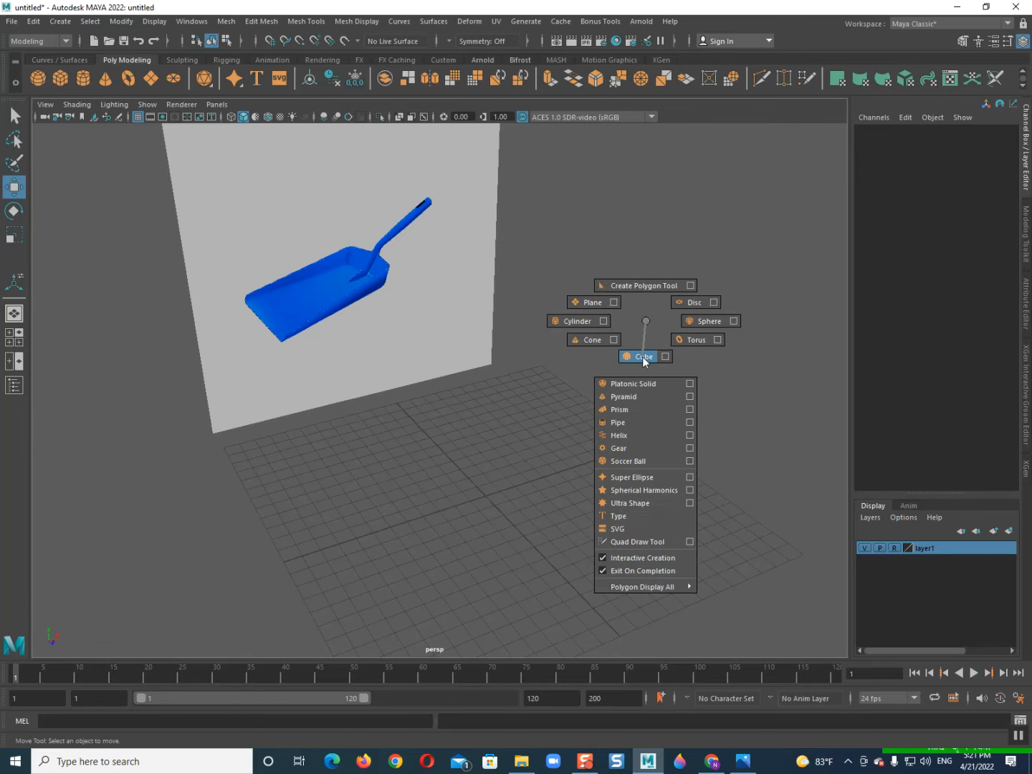
{"action": "left_click", "coordinate": [644, 356]}
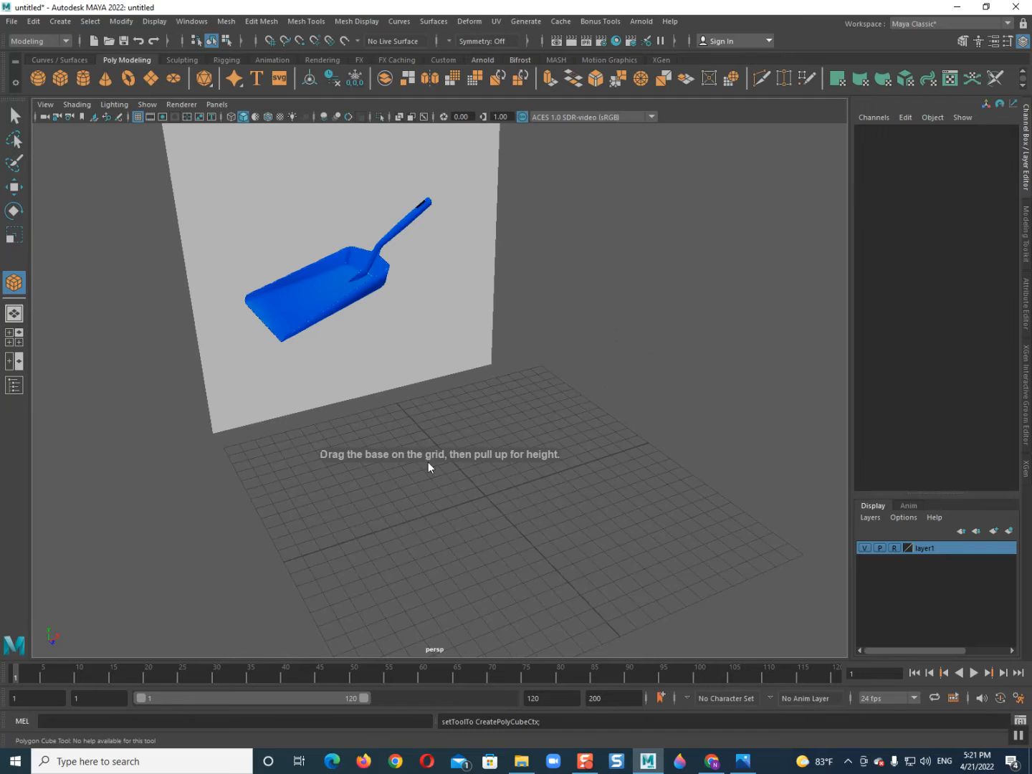
{"action": "left_click_drag", "start_coordinate": [425, 459], "coordinate": [322, 482]}
{"action": "scroll", "coordinate": [307, 523], "scroll_direction": "up", "scroll_amount": 3}
{"action": "middle_click_drag", "start_coordinate": [307, 523], "coordinate": [529, 281], "text": "alt"}
{"action": "scroll", "coordinate": [390, 421], "scroll_direction": "up", "scroll_amount": 2}
{"action": "left_click_drag", "start_coordinate": [390, 421], "coordinate": [411, 445], "text": "alt"}
Delete the box's top face and the short end face at the pan's open front.
{"action": "right_click", "coordinate": [433, 397]}
{"action": "left_click", "coordinate": [424, 428]}
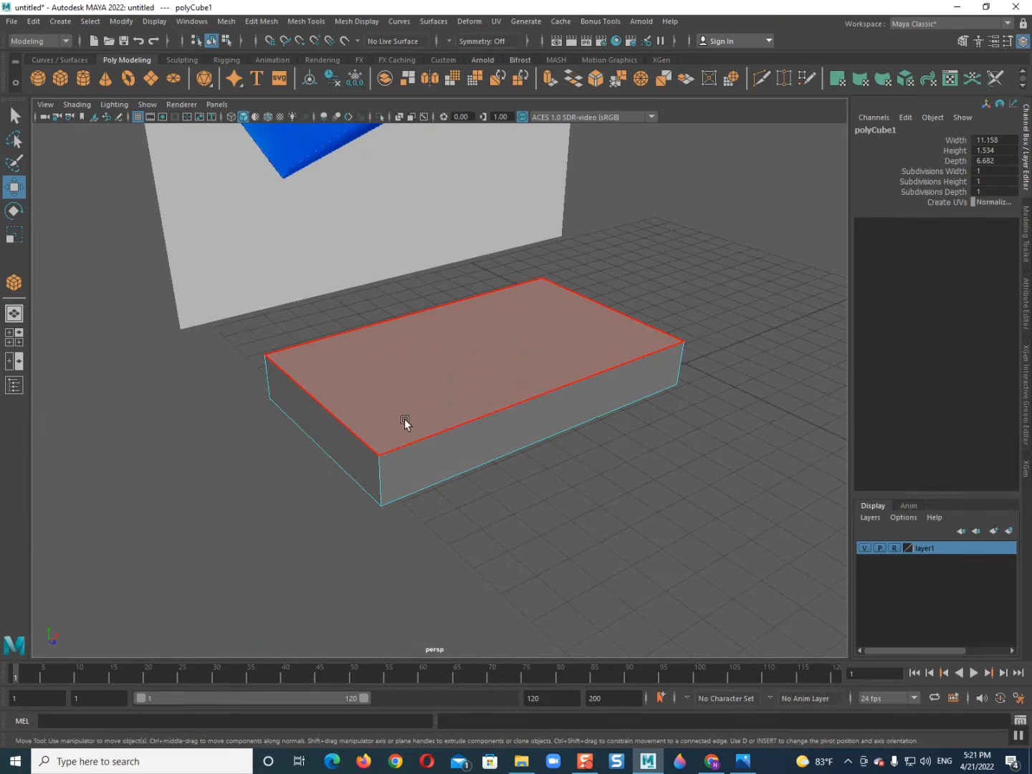
{"action": "left_click", "coordinate": [420, 422]}
{"action": "left_click", "coordinate": [325, 442], "text": "shift"}
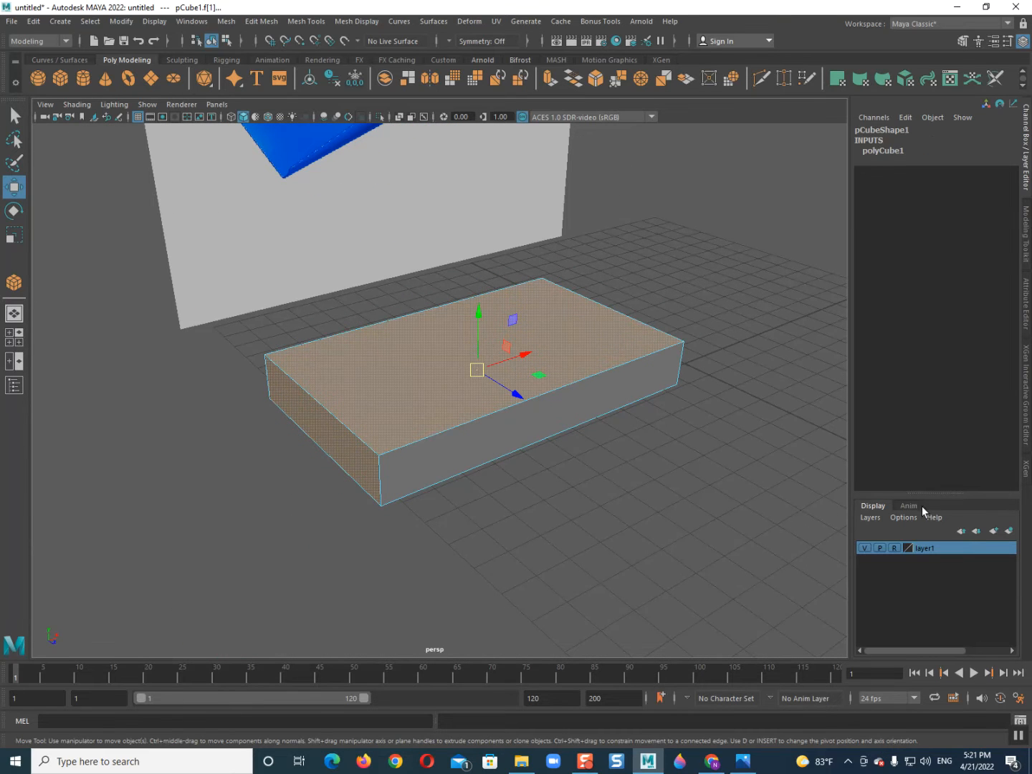
{"action": "key", "text": "Delete"}
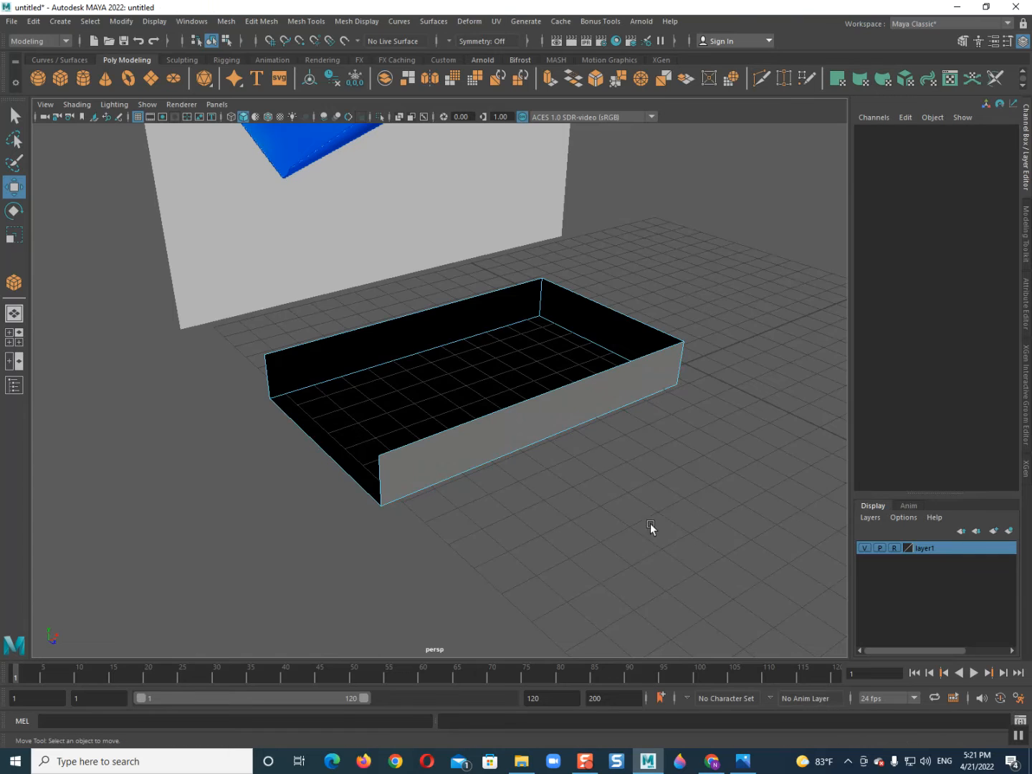
{"action": "scroll", "coordinate": [534, 373], "scroll_direction": "down", "scroll_amount": 6}
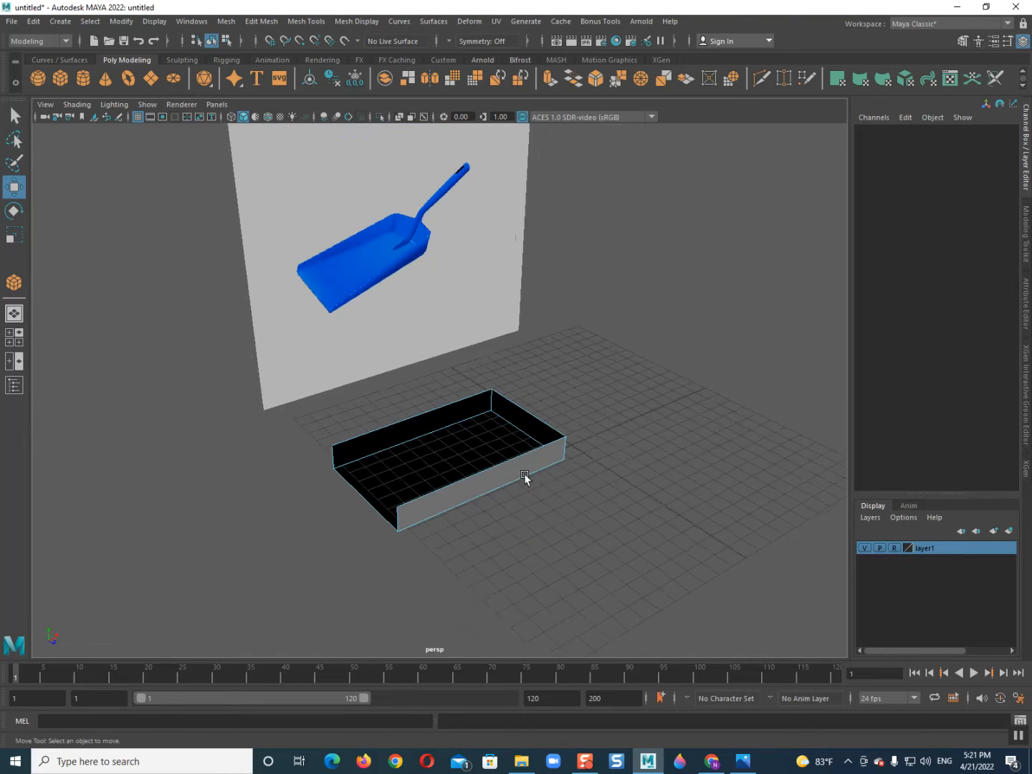
Turn on two-sided lighting in the perspective view so the pan's inner faces are shaded.
{"action": "scroll", "coordinate": [525, 459], "scroll_direction": "up", "scroll_amount": 3}
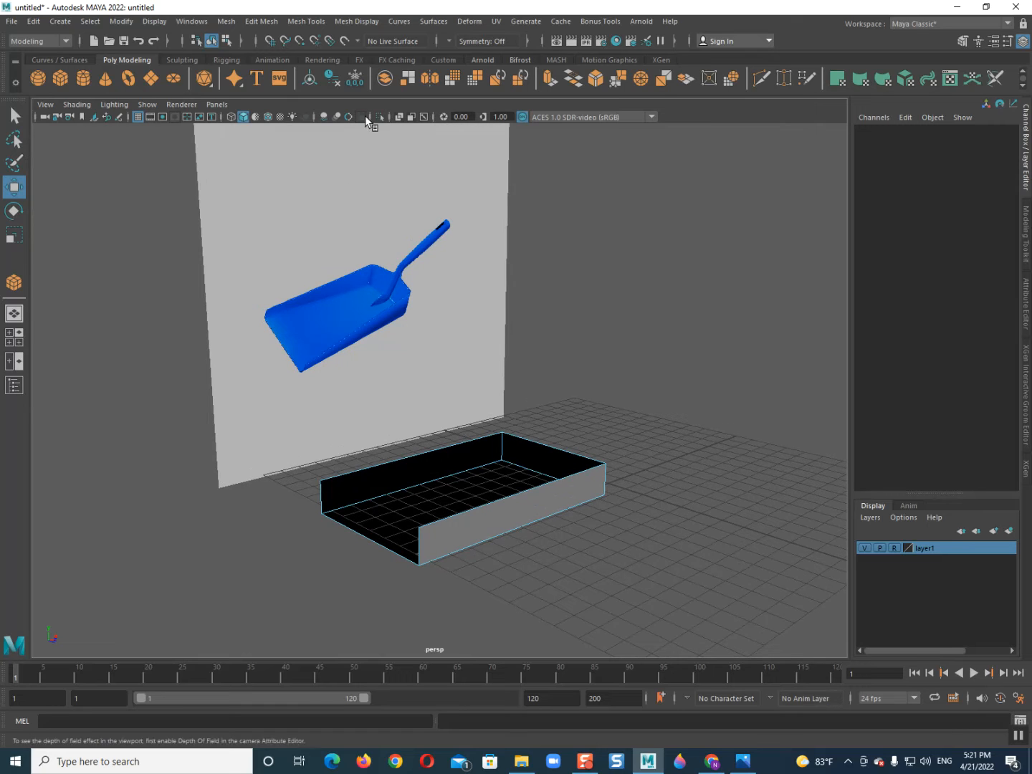
{"action": "right_click_drag", "start_coordinate": [453, 430], "coordinate": [534, 418]}
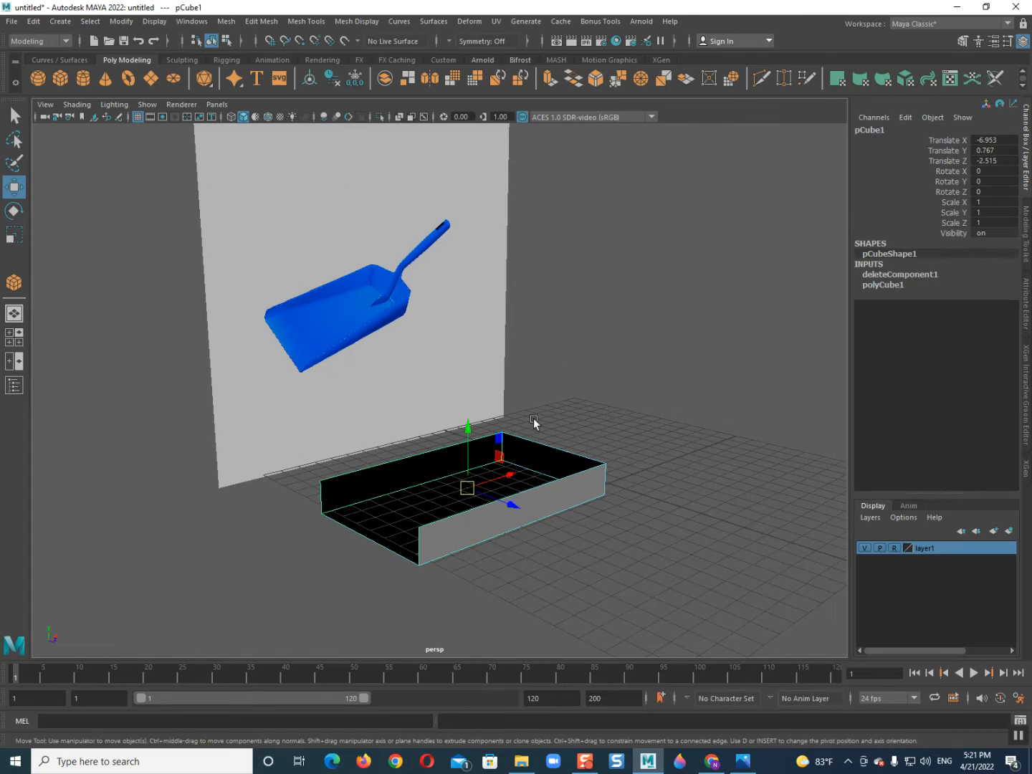
{"action": "left_click", "coordinate": [114, 104]}
{"action": "left_click", "coordinate": [133, 195]}
Raise the whole pan above the grid to about 1.4 in Y.
{"action": "left_click_drag", "start_coordinate": [269, 364], "coordinate": [583, 322], "text": "alt"}
{"action": "left_click", "coordinate": [536, 364]}
{"action": "left_click_drag", "start_coordinate": [537, 364], "coordinate": [458, 403], "text": "alt"}
{"action": "left_click", "coordinate": [433, 428]}
{"action": "scroll", "coordinate": [465, 387], "scroll_direction": "up", "scroll_amount": 4}
{"action": "scroll", "coordinate": [459, 358], "scroll_direction": "down", "scroll_amount": 3}
Lower the two top vertices at the pan's open front so the side walls taper, and shift them slightly back.
{"action": "right_click_drag", "start_coordinate": [464, 378], "coordinate": [358, 373]}
{"action": "left_click_drag", "start_coordinate": [354, 425], "coordinate": [398, 391], "text": "alt"}
{"action": "left_click_drag", "start_coordinate": [391, 323], "coordinate": [455, 430]}
{"action": "middle_click_drag", "start_coordinate": [446, 428], "coordinate": [445, 410], "text": "alt"}
{"action": "left_click_drag", "start_coordinate": [443, 407], "coordinate": [517, 384], "text": "alt"}
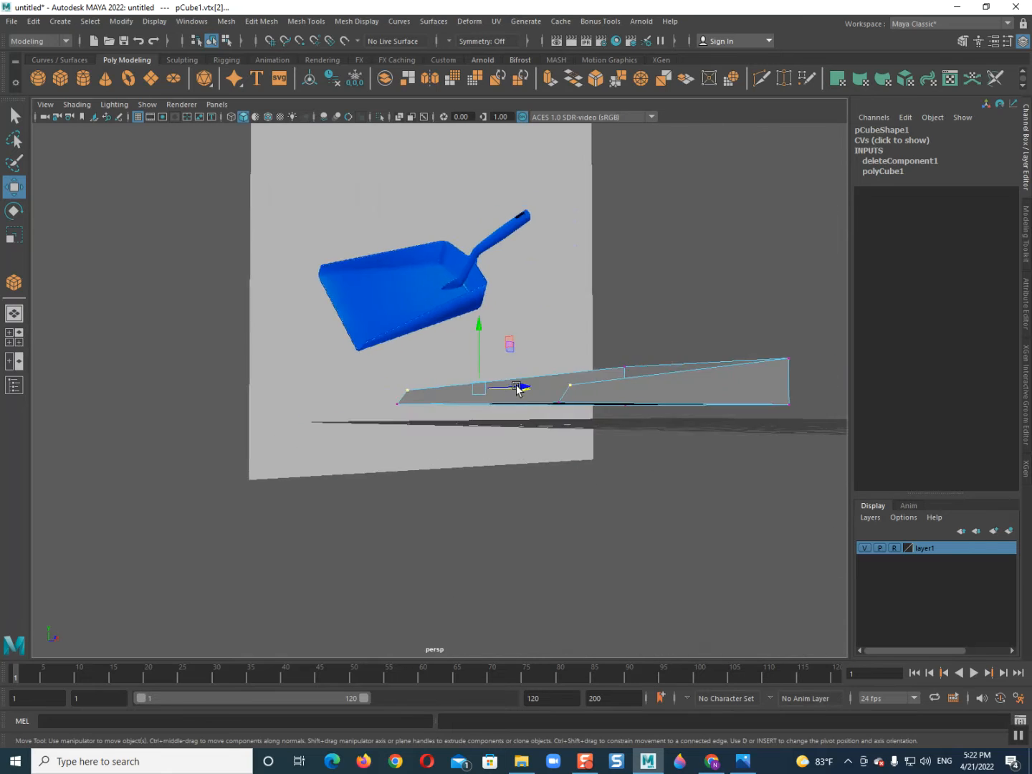
Move the back wall's two top vertices outward along X so the wall slopes, and return to object selection.
{"action": "scroll", "coordinate": [518, 387], "scroll_direction": "down", "scroll_amount": 4}
{"action": "middle_click_drag", "start_coordinate": [529, 430], "coordinate": [531, 442], "text": "alt"}
{"action": "left_click_drag", "start_coordinate": [532, 443], "coordinate": [501, 437], "text": "alt"}
{"action": "left_click", "coordinate": [638, 378]}
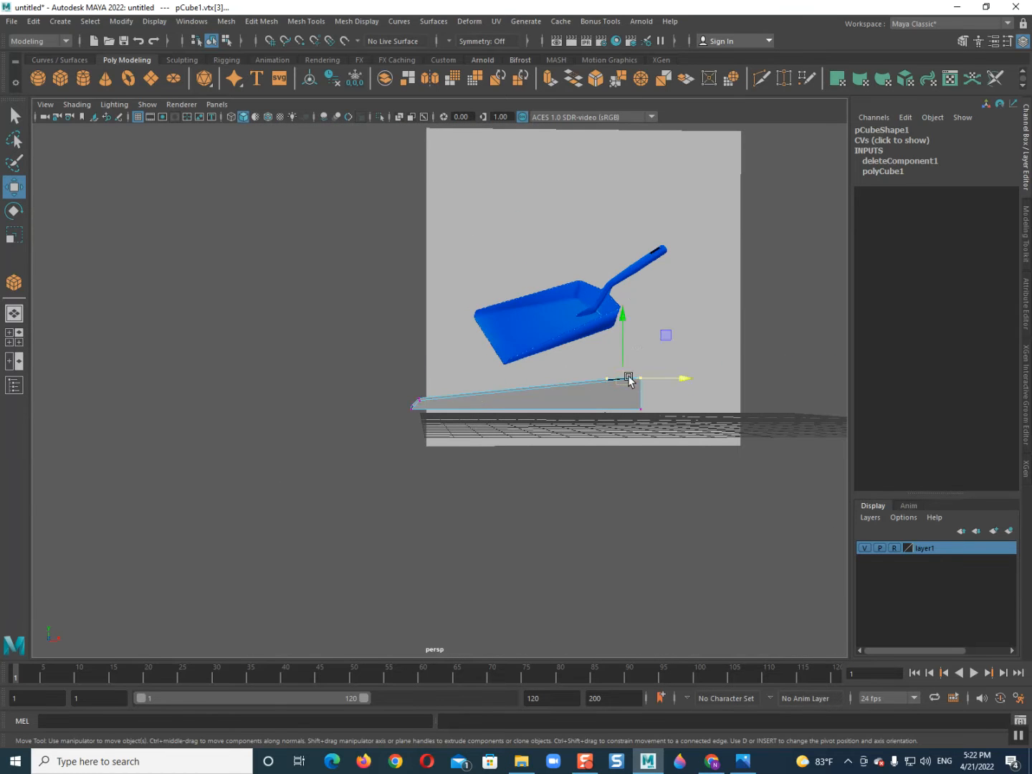
{"action": "left_click_drag", "start_coordinate": [628, 384], "coordinate": [607, 389], "text": "alt"}
{"action": "right_click_drag", "start_coordinate": [579, 375], "coordinate": [709, 262]}
Extrude all the pan's faces together by a small thickness to give the walls and floor a solid shell.
{"action": "left_click_drag", "start_coordinate": [556, 424], "coordinate": [418, 430], "text": "alt"}
{"action": "scroll", "coordinate": [419, 429], "scroll_direction": "up", "scroll_amount": 4}
{"action": "middle_click_drag", "start_coordinate": [421, 429], "coordinate": [394, 370], "text": "alt"}
{"action": "mouse_move", "coordinate": [394, 370]}
{"action": "left_mouse_down", "text": "alt"}
{"action": "mouse_move", "coordinate": [438, 348]}
{"action": "mouse_move", "coordinate": [398, 382]}
{"action": "left_mouse_up", "text": "alt"}
{"action": "right_click", "coordinate": [468, 362]}
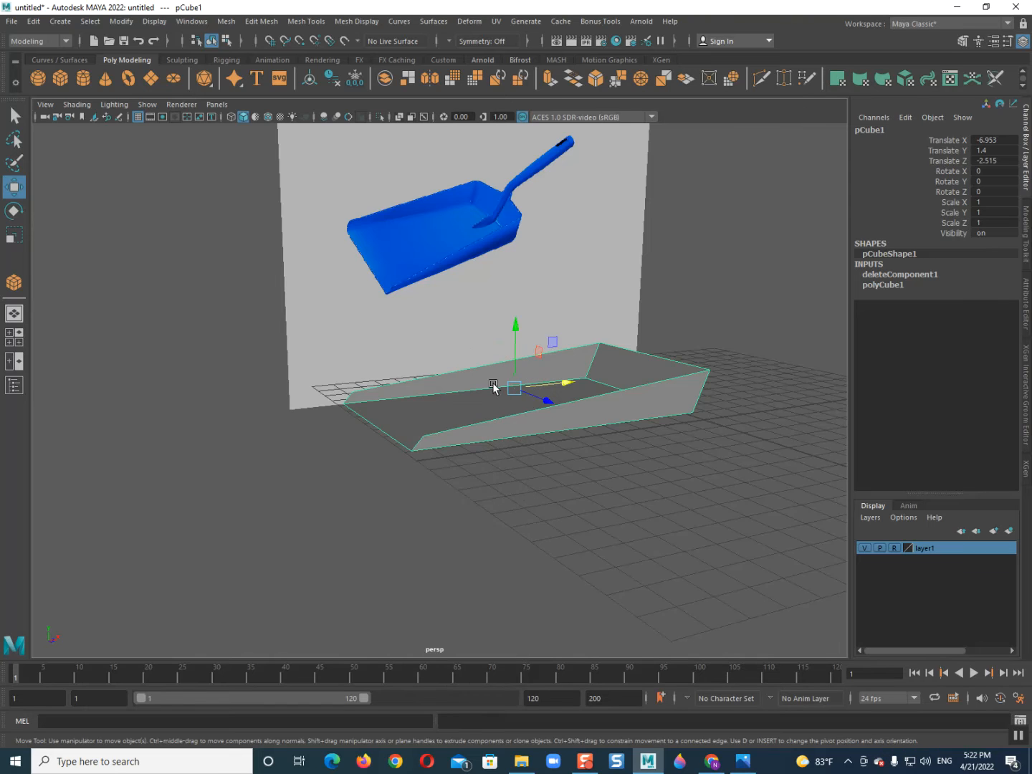
{"action": "right_click", "coordinate": [493, 385], "text": "shift"}
{"action": "left_click", "coordinate": [495, 420]}
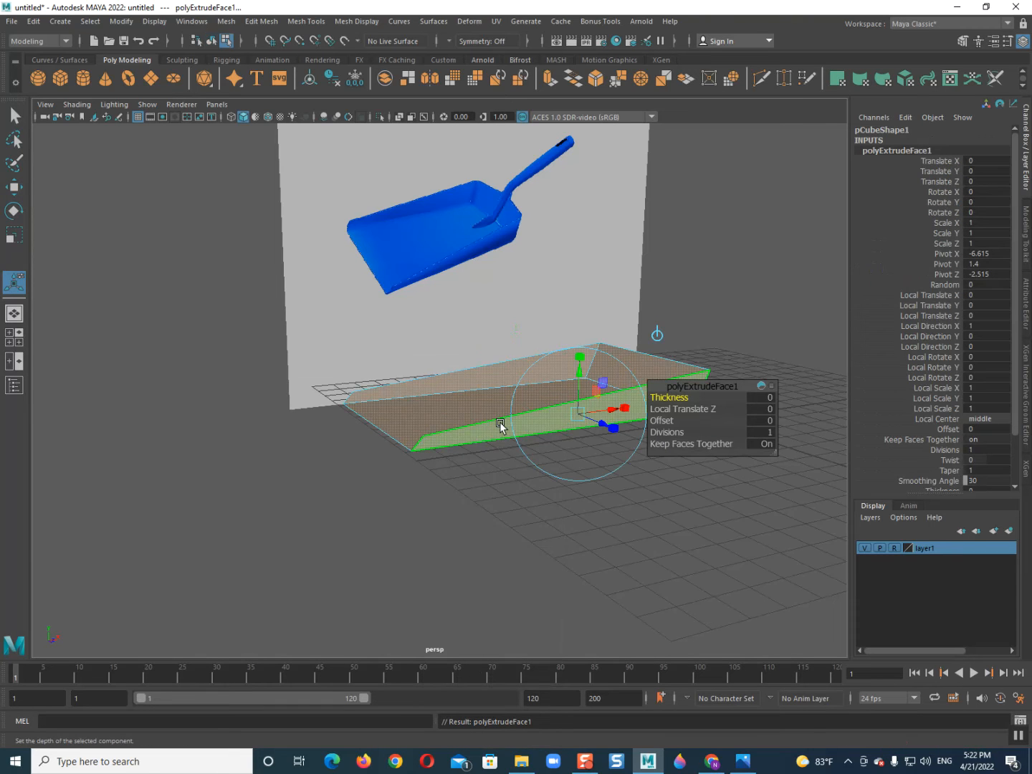
{"action": "left_click_drag", "start_coordinate": [588, 420], "coordinate": [592, 425]}
{"action": "right_click_drag", "start_coordinate": [541, 357], "coordinate": [665, 260]}
Examine the thickened pan's walls, rim and floor from several angles with nothing selected.
{"action": "scroll", "coordinate": [581, 306], "scroll_direction": "up", "scroll_amount": 3}
{"action": "middle_click_drag", "start_coordinate": [581, 306], "coordinate": [502, 419], "text": "alt"}
{"action": "left_click_drag", "start_coordinate": [502, 420], "coordinate": [610, 430], "text": "alt"}
{"action": "left_click", "coordinate": [706, 357]}
{"action": "scroll", "coordinate": [509, 450], "scroll_direction": "down", "scroll_amount": 4}
{"action": "middle_click_drag", "start_coordinate": [508, 448], "coordinate": [523, 481], "text": "alt"}
{"action": "left_click_drag", "start_coordinate": [490, 513], "coordinate": [423, 512], "text": "alt"}
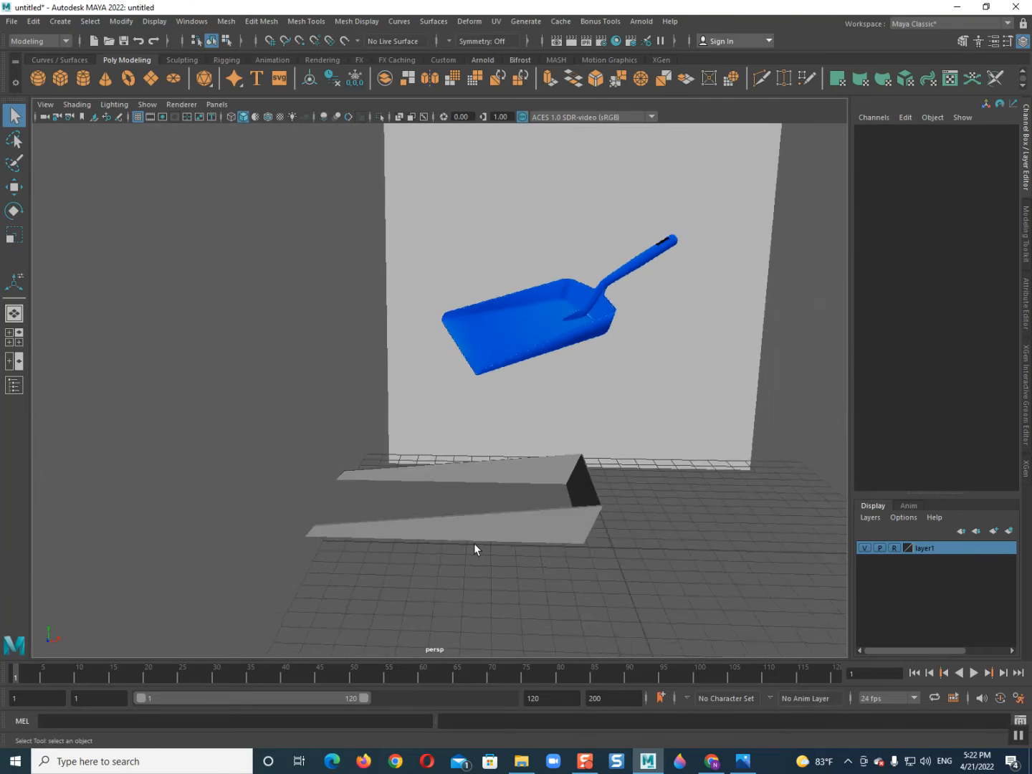
{"action": "scroll", "coordinate": [423, 514], "scroll_direction": "up", "scroll_amount": 4}
{"action": "middle_click_drag", "start_coordinate": [422, 512], "coordinate": [315, 525], "text": "alt"}
{"action": "middle_click_drag", "start_coordinate": [399, 491], "coordinate": [379, 438], "text": "alt"}
{"action": "left_click_drag", "start_coordinate": [451, 432], "coordinate": [432, 548], "text": "alt"}
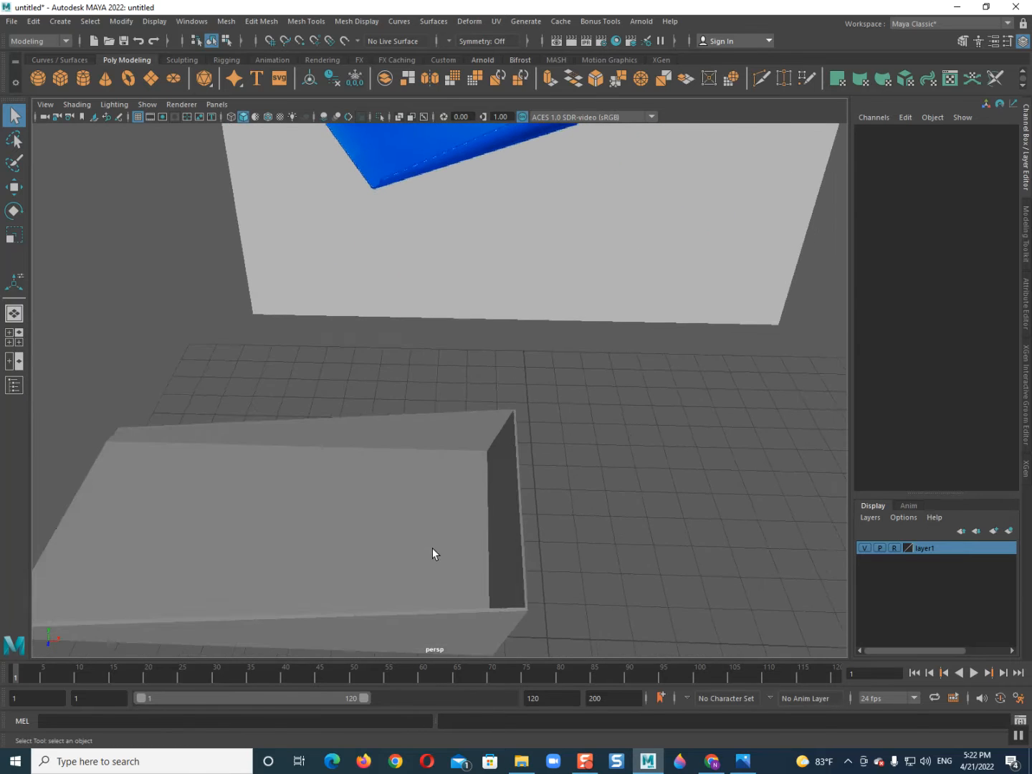
{"action": "scroll", "coordinate": [432, 548], "scroll_direction": "down", "scroll_amount": 3}
{"action": "middle_click_drag", "start_coordinate": [433, 548], "coordinate": [427, 532], "text": "alt"}
{"action": "left_click_drag", "start_coordinate": [426, 567], "coordinate": [429, 514], "text": "alt"}
Create a polygon cylinder about 2.005 in radius and 5.651 high beside the pan's back wall, and rotate it to -90 in Z.
{"action": "right_click_drag", "start_coordinate": [460, 428], "coordinate": [304, 403], "text": "shift"}
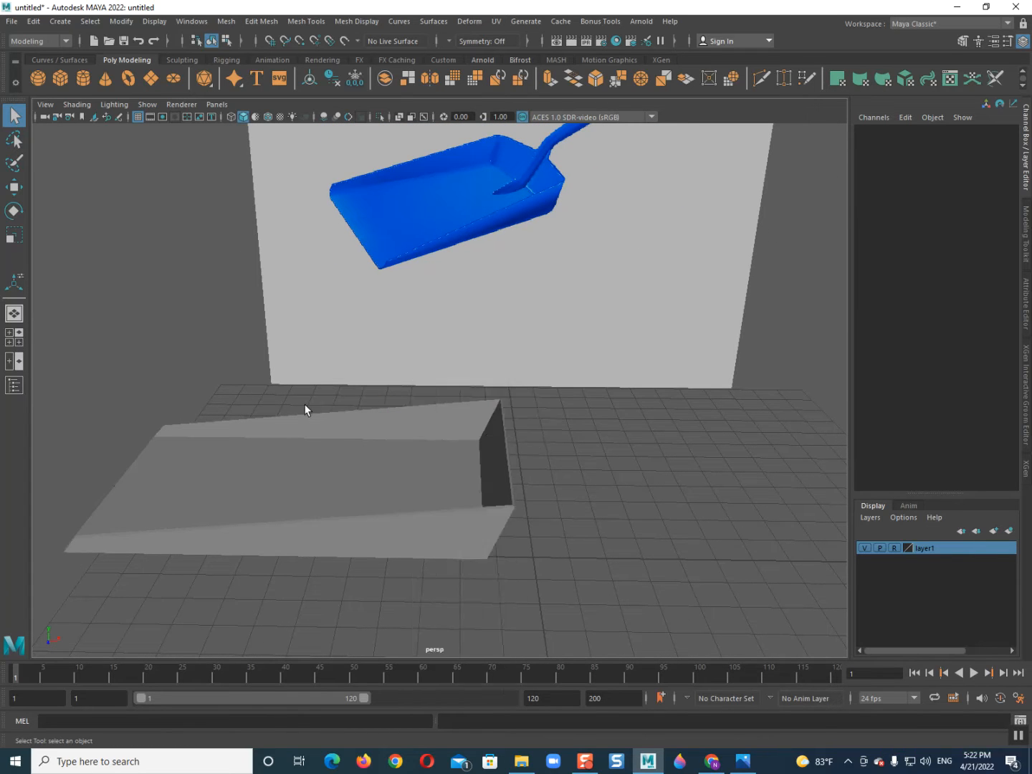
{"action": "left_click_drag", "start_coordinate": [538, 487], "coordinate": [584, 482]}
{"action": "left_click_drag", "start_coordinate": [584, 482], "coordinate": [542, 385]}
{"action": "left_click_drag", "start_coordinate": [543, 327], "coordinate": [649, 396]}
{"action": "key", "text": "e"}
{"action": "left_click", "coordinate": [990, 192]}
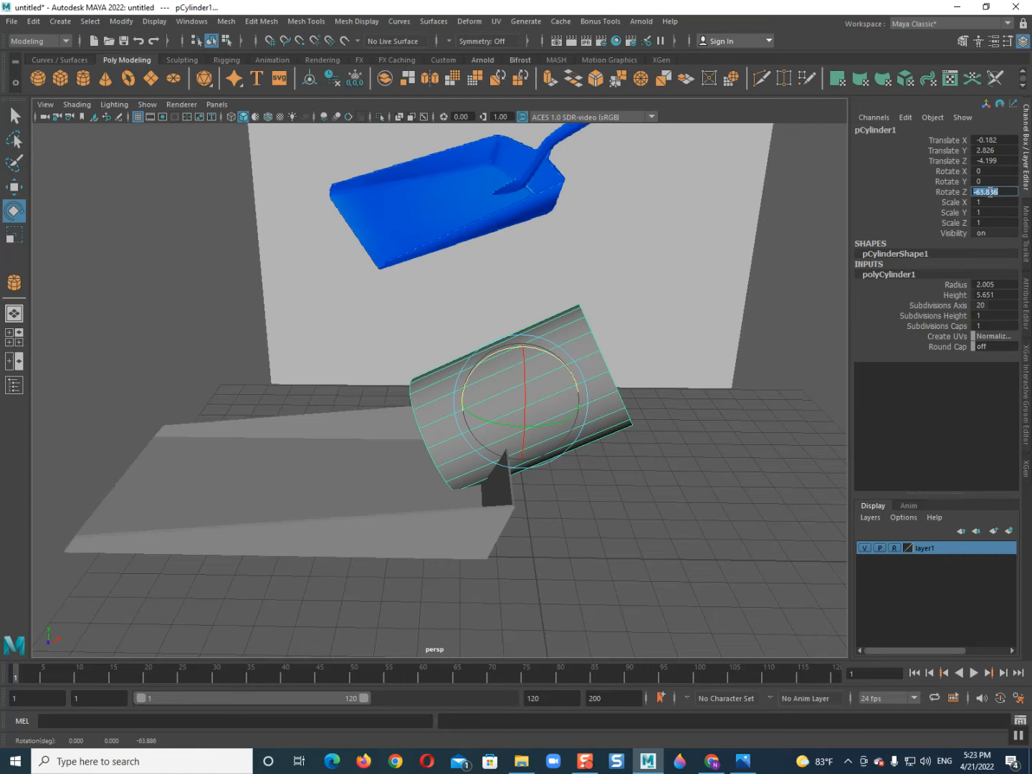
{"action": "type", "text": "-90"}
{"action": "key", "text": "Return"}
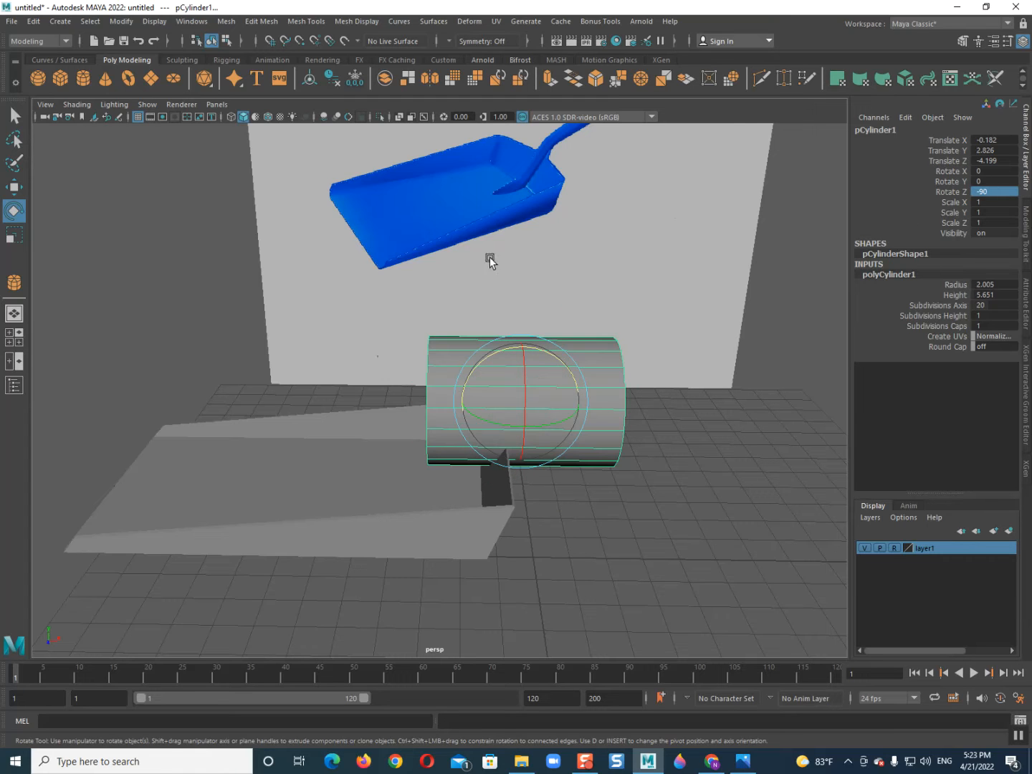
Move the cylinder to about -1.289 in X and 1.426 in Y, and scale it to about 0.32 in X and Z.
{"action": "key", "text": "w"}
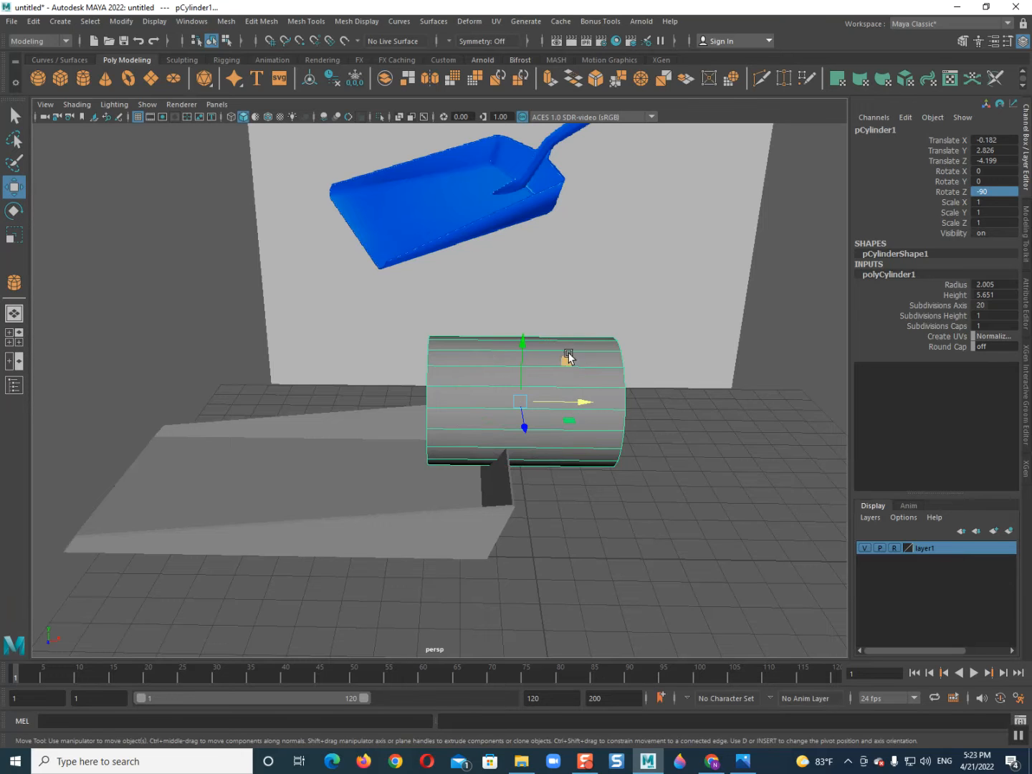
{"action": "left_click_drag", "start_coordinate": [566, 356], "coordinate": [528, 398]}
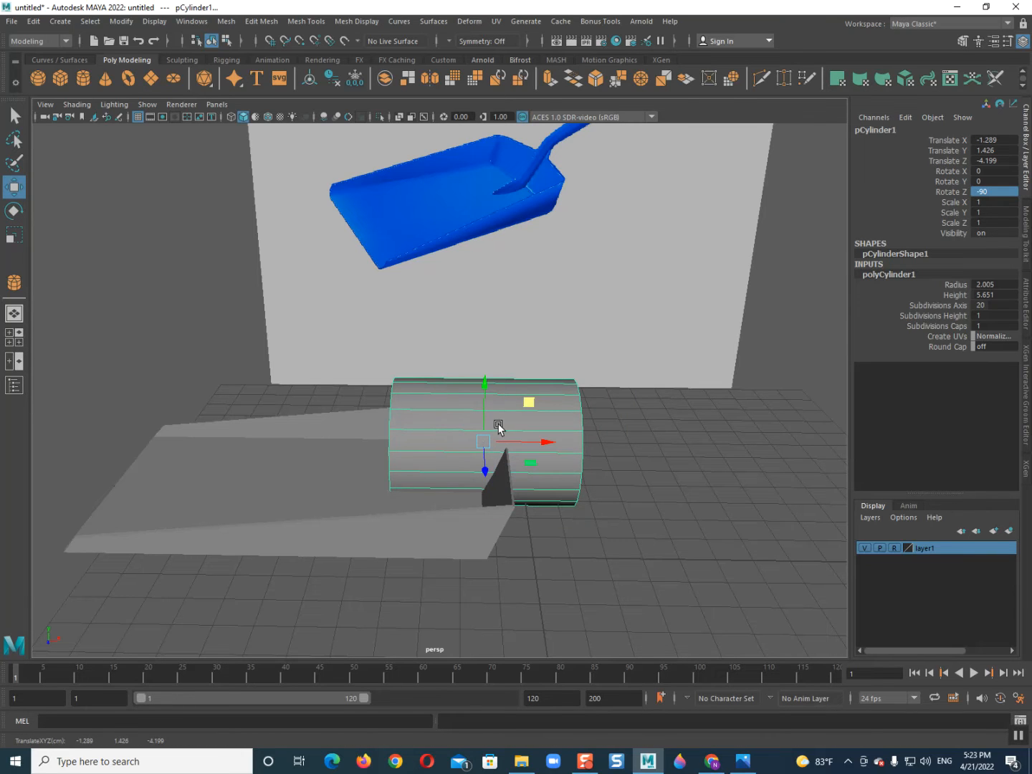
{"action": "key", "text": "r"}
{"action": "left_click_drag", "start_coordinate": [532, 481], "coordinate": [516, 470]}
{"action": "key", "text": "ctrl+z"}
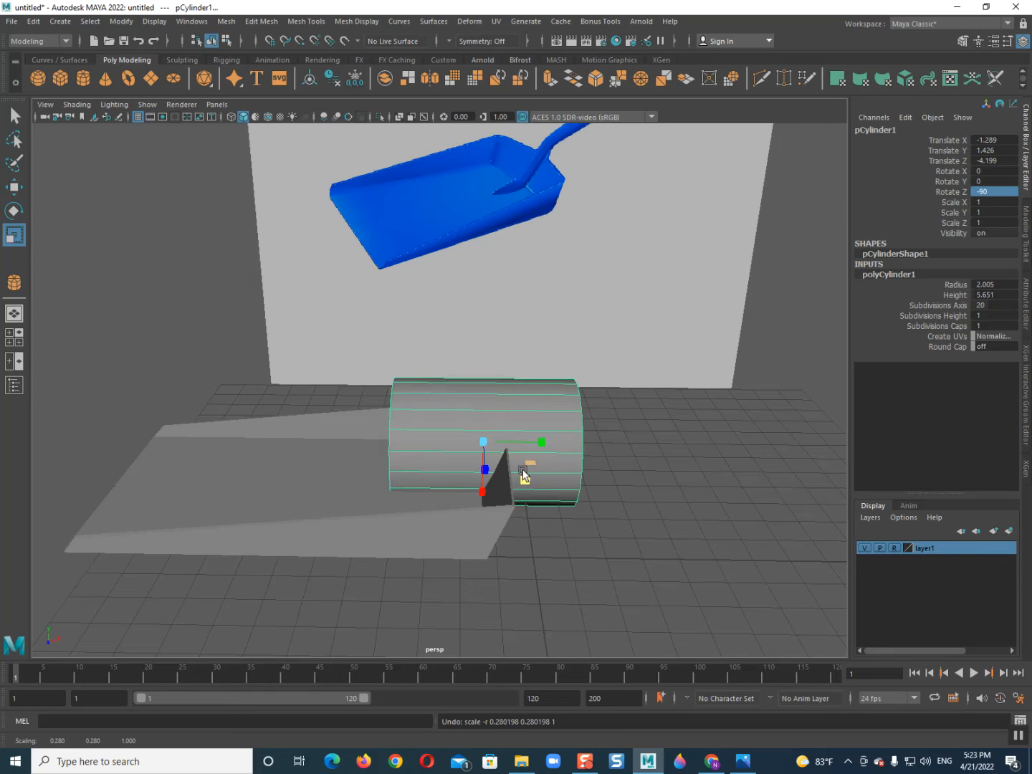
{"action": "left_click_drag", "start_coordinate": [570, 525], "coordinate": [397, 570], "text": "alt"}
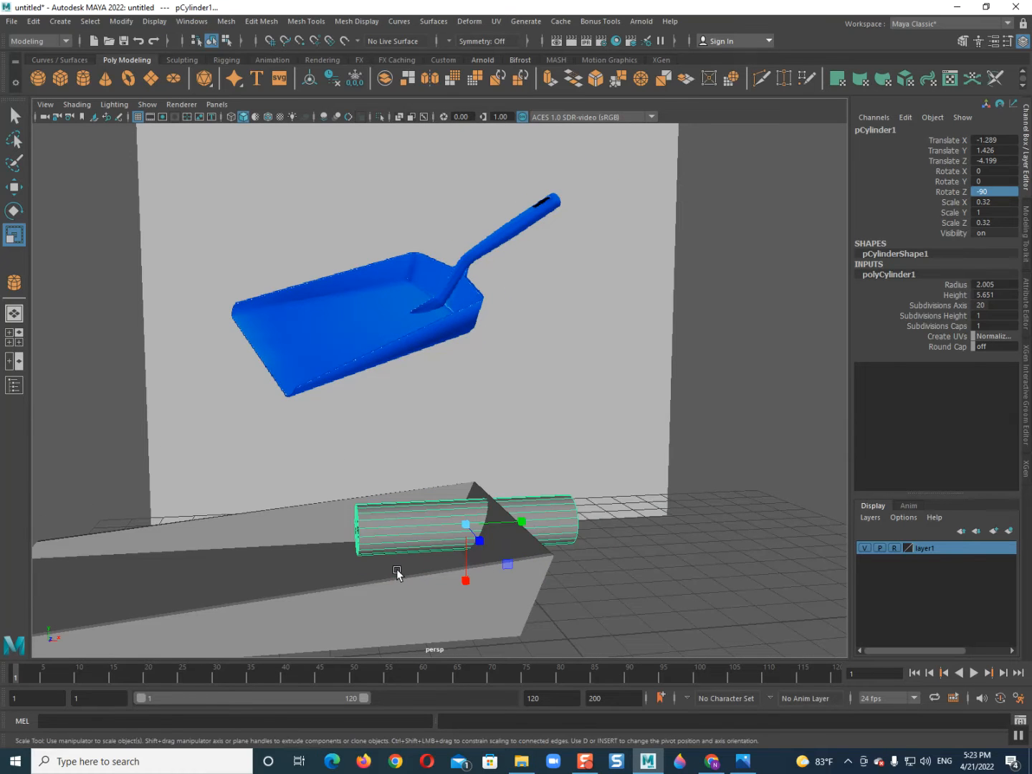
Tilt the handle cylinder upward to about -53.58 in Z rotation.
{"action": "key", "text": "e"}
{"action": "left_click_drag", "start_coordinate": [424, 491], "coordinate": [422, 534]}
{"action": "key", "text": "w"}
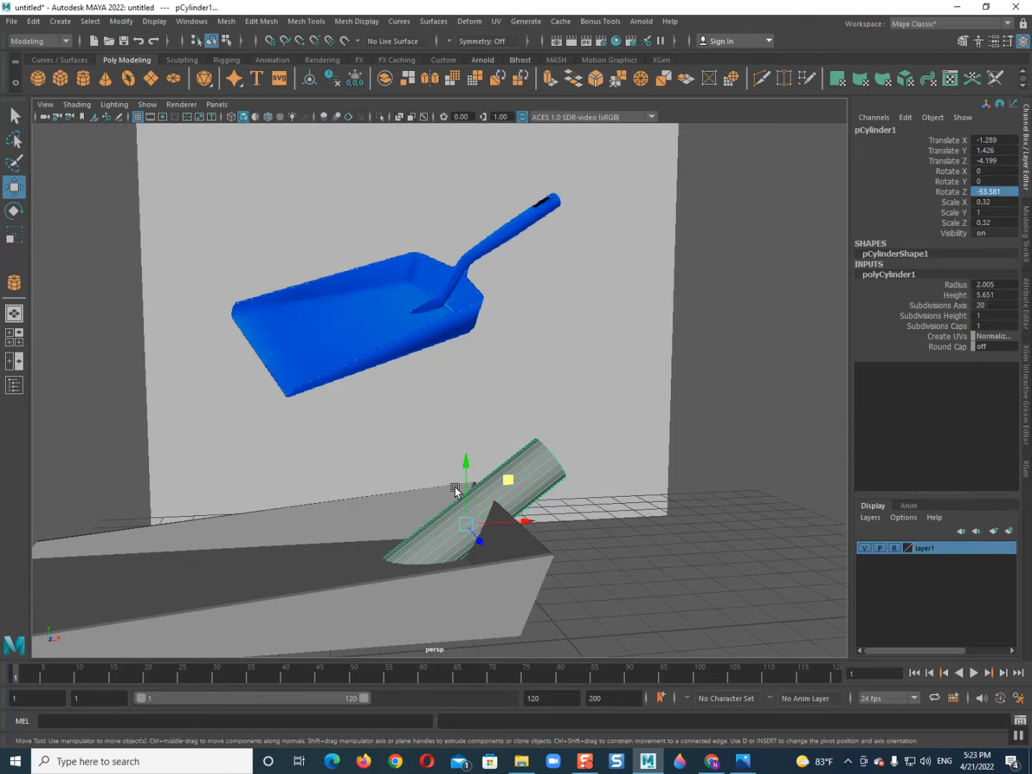
Thin the handle cylinder to a scale of about 0.185 in X and Z.
{"action": "key", "text": "r"}
{"action": "left_click_drag", "start_coordinate": [541, 559], "coordinate": [462, 627], "text": "alt"}
{"action": "scroll", "coordinate": [427, 500], "scroll_direction": "up", "scroll_amount": 3}
{"action": "left_click_drag", "start_coordinate": [427, 499], "coordinate": [308, 539], "text": "alt"}
{"action": "scroll", "coordinate": [462, 498], "scroll_direction": "up", "scroll_amount": 2}
{"action": "key", "text": "ctrl+z"}
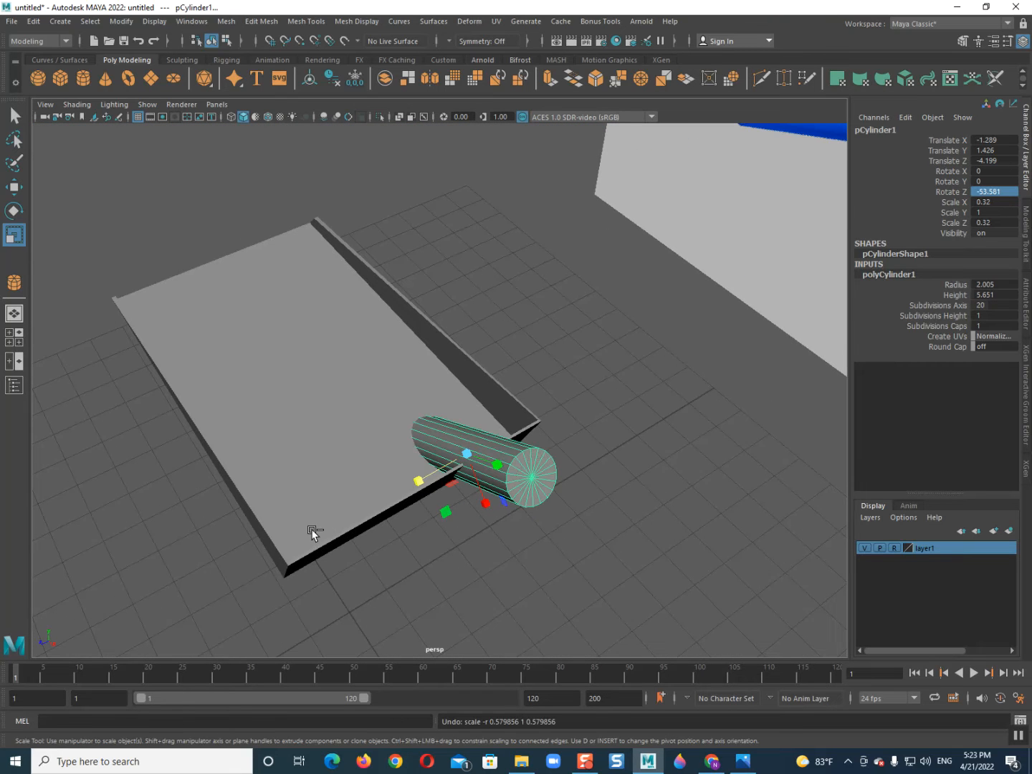
{"action": "key", "text": "shift+z"}
{"action": "left_click_drag", "start_coordinate": [312, 535], "coordinate": [635, 557], "text": "alt"}
In the top view, centre the cylinder across the pan's width at about -2.607 in Z and -1.131 in X.
{"action": "key", "text": "space"}
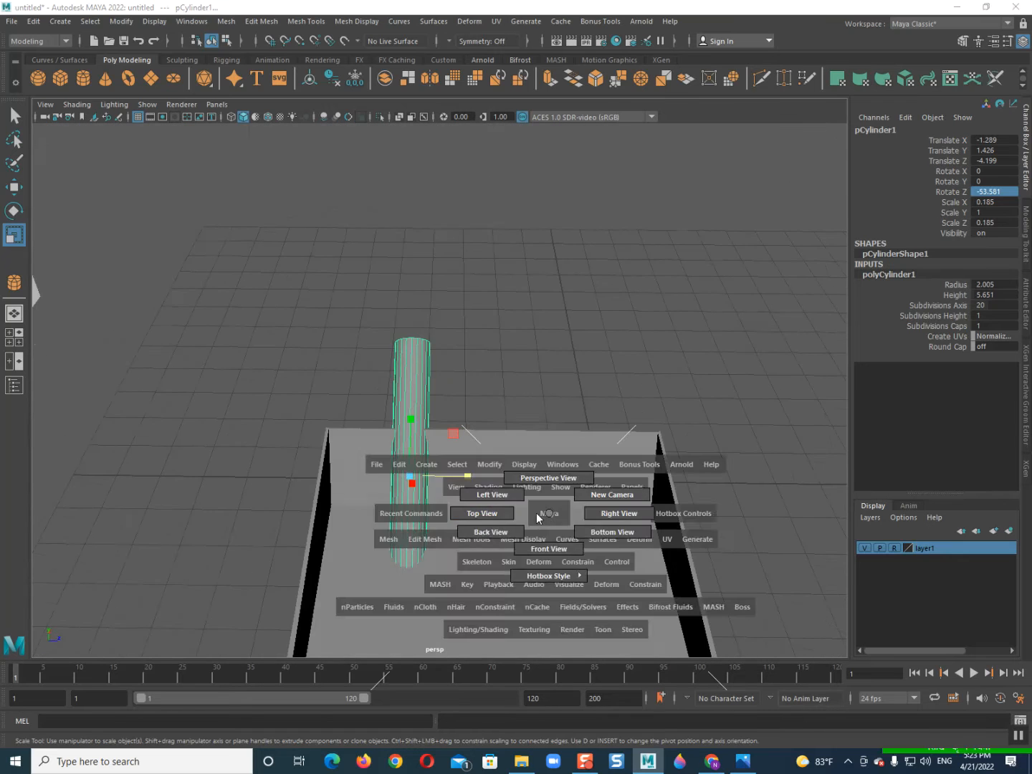
{"action": "left_click_drag", "start_coordinate": [536, 513], "coordinate": [438, 476]}
{"action": "middle_click_drag", "start_coordinate": [369, 418], "coordinate": [389, 460], "text": "alt"}
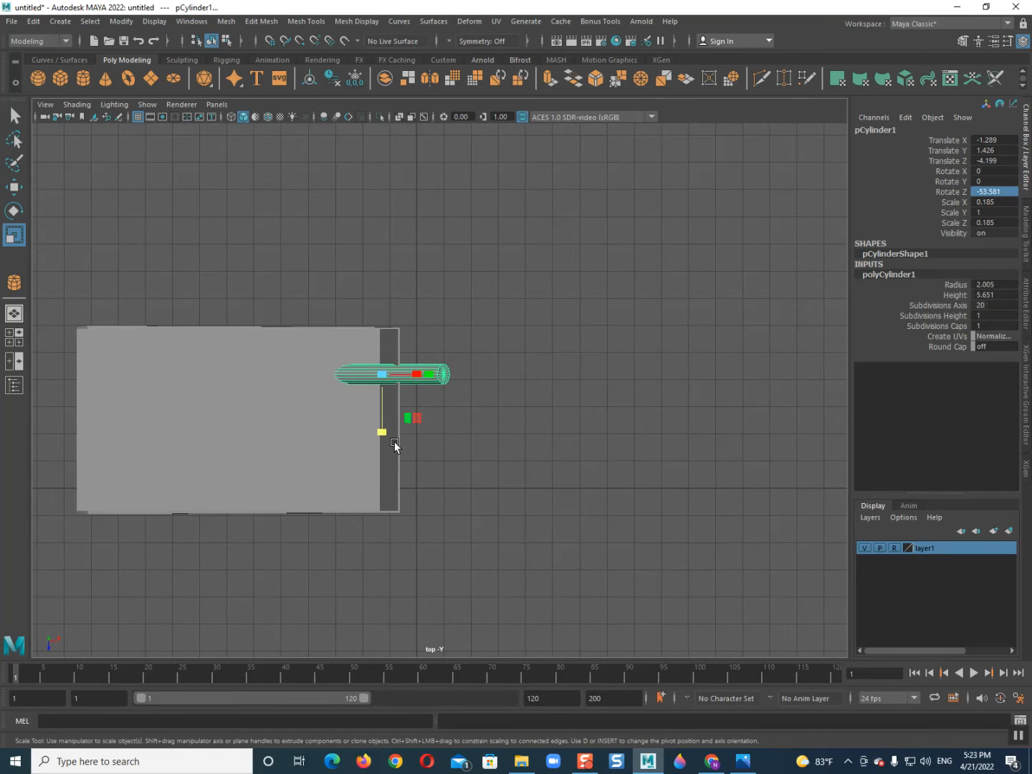
{"action": "key", "text": "w"}
{"action": "mouse_move", "coordinate": [384, 408]}
{"action": "left_mouse_down"}
{"action": "mouse_move", "coordinate": [385, 452]}
{"action": "mouse_move", "coordinate": [406, 431]}
{"action": "mouse_move", "coordinate": [386, 429]}
{"action": "mouse_move", "coordinate": [387, 389]}
{"action": "left_mouse_up"}
{"action": "scroll", "coordinate": [384, 453], "scroll_direction": "up", "scroll_amount": 3}
In the front view, raise the cylinder to about 2.742 in Y above the pan's floor.
{"action": "key", "text": "space"}
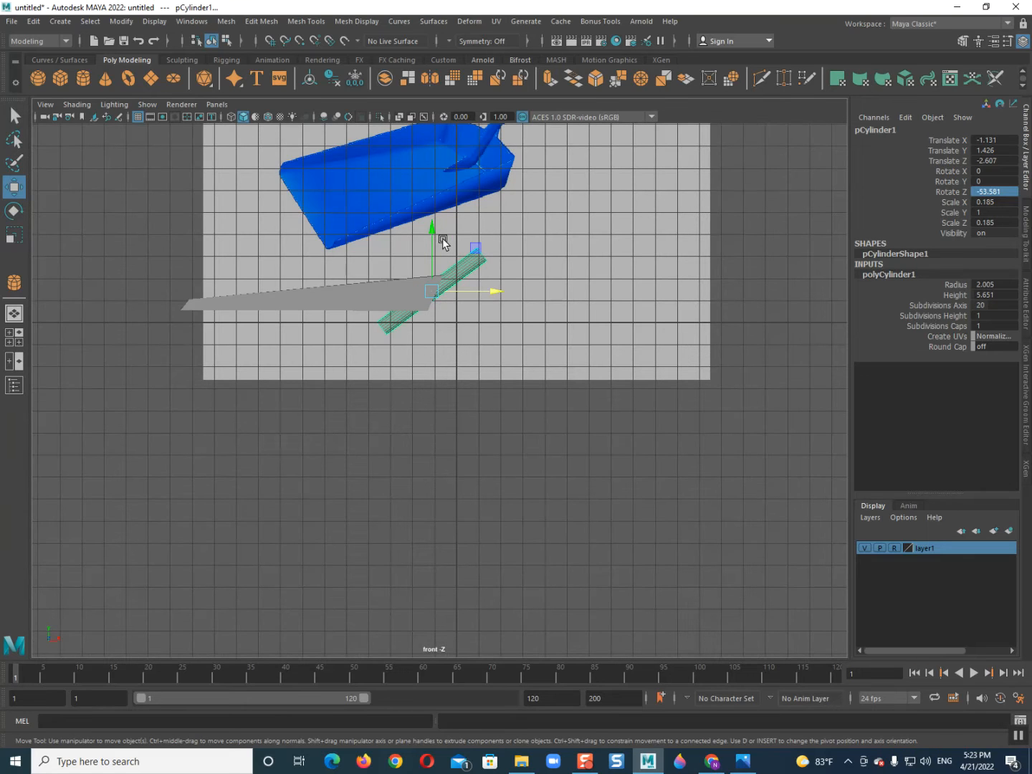
{"action": "left_click_drag", "start_coordinate": [431, 229], "coordinate": [438, 198]}
{"action": "key", "text": "f"}
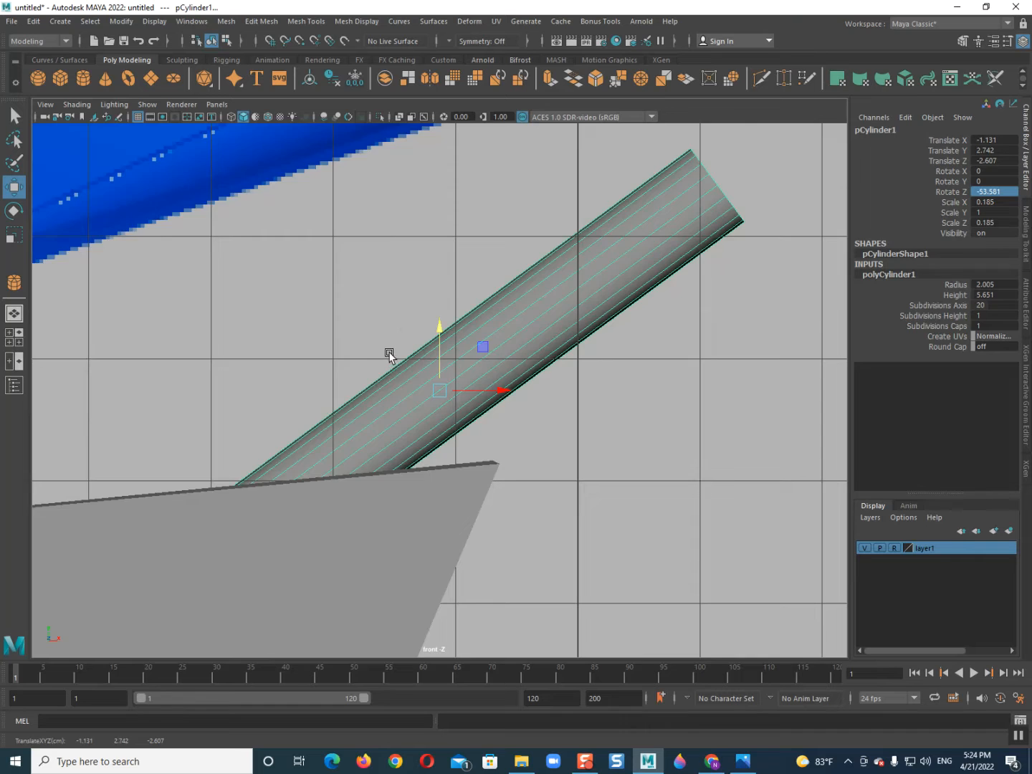
{"action": "scroll", "coordinate": [390, 355], "scroll_direction": "down", "scroll_amount": 5}
{"action": "middle_click_drag", "start_coordinate": [391, 358], "coordinate": [408, 359], "text": "alt"}
Show the front view in wireframe and hide its grid.
{"action": "key", "text": "4"}
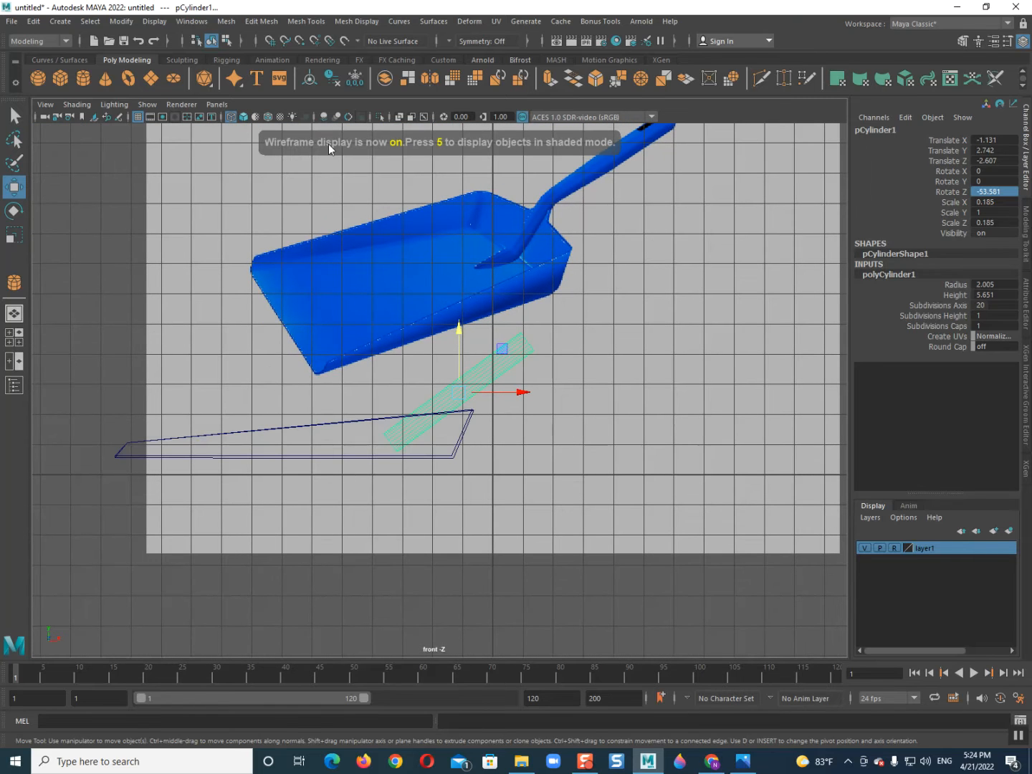
{"action": "left_click", "coordinate": [139, 117]}
{"action": "scroll", "coordinate": [373, 494], "scroll_direction": "up", "scroll_amount": 6}
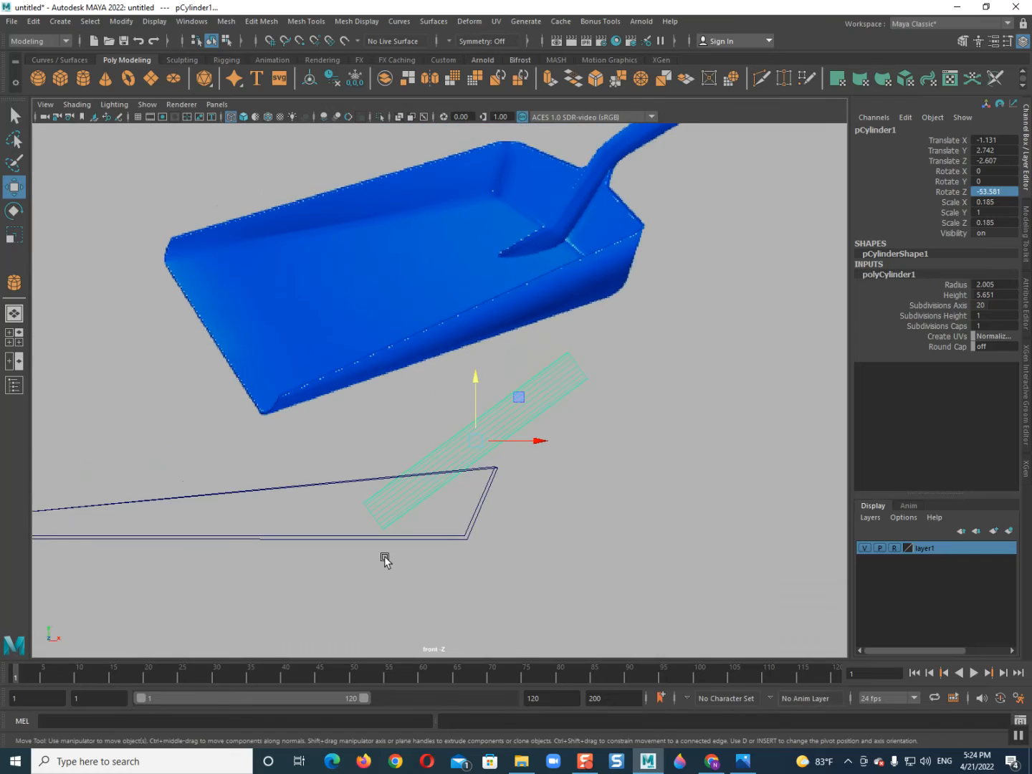
{"action": "middle_click_drag", "start_coordinate": [432, 504], "coordinate": [385, 517], "text": "alt"}
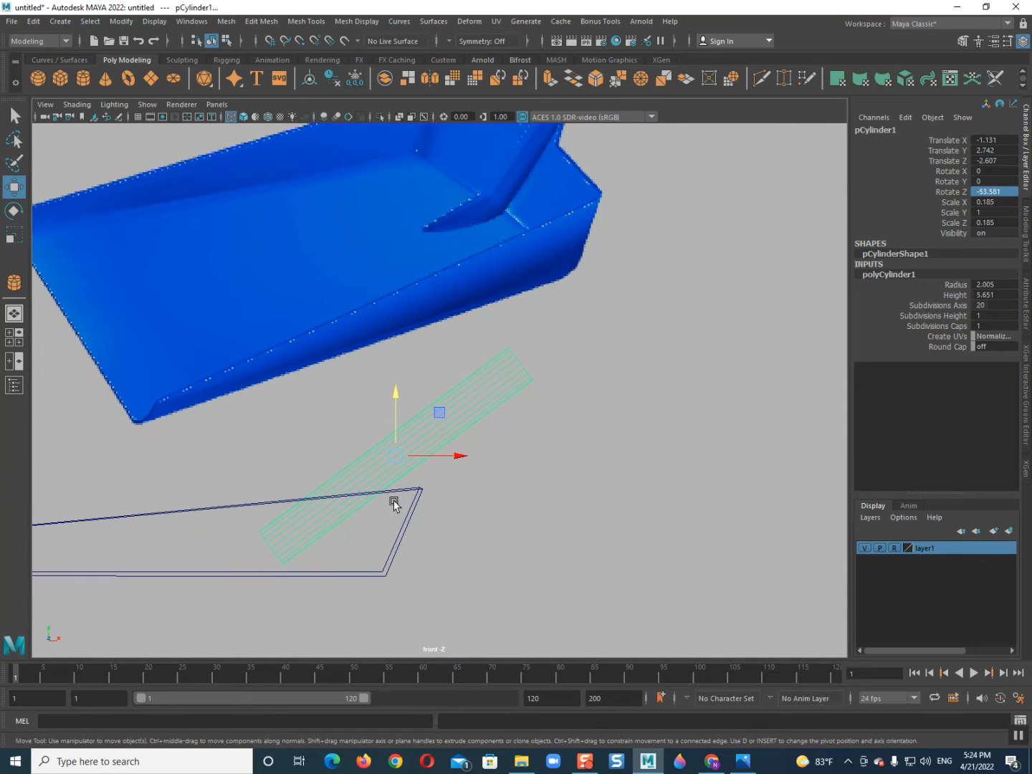
Rotate the cylinder to about -29.38 in Z and move it to about -0.367 in X and 3.283 in Y.
{"action": "key", "text": "e"}
{"action": "left_click_drag", "start_coordinate": [416, 404], "coordinate": [392, 402]}
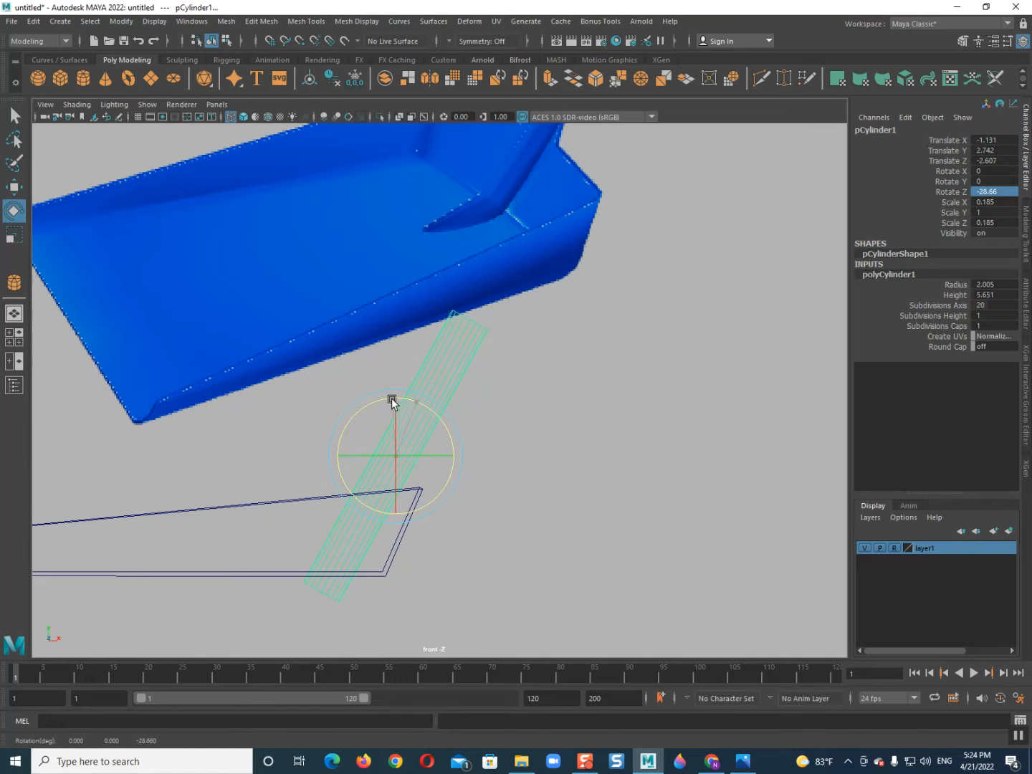
{"action": "key", "text": "w"}
{"action": "left_click_drag", "start_coordinate": [391, 463], "coordinate": [413, 462]}
{"action": "key", "text": "e"}
{"action": "left_click_drag", "start_coordinate": [427, 400], "coordinate": [427, 363]}
{"action": "key", "text": "w"}
{"action": "left_click_drag", "start_coordinate": [450, 422], "coordinate": [473, 429]}
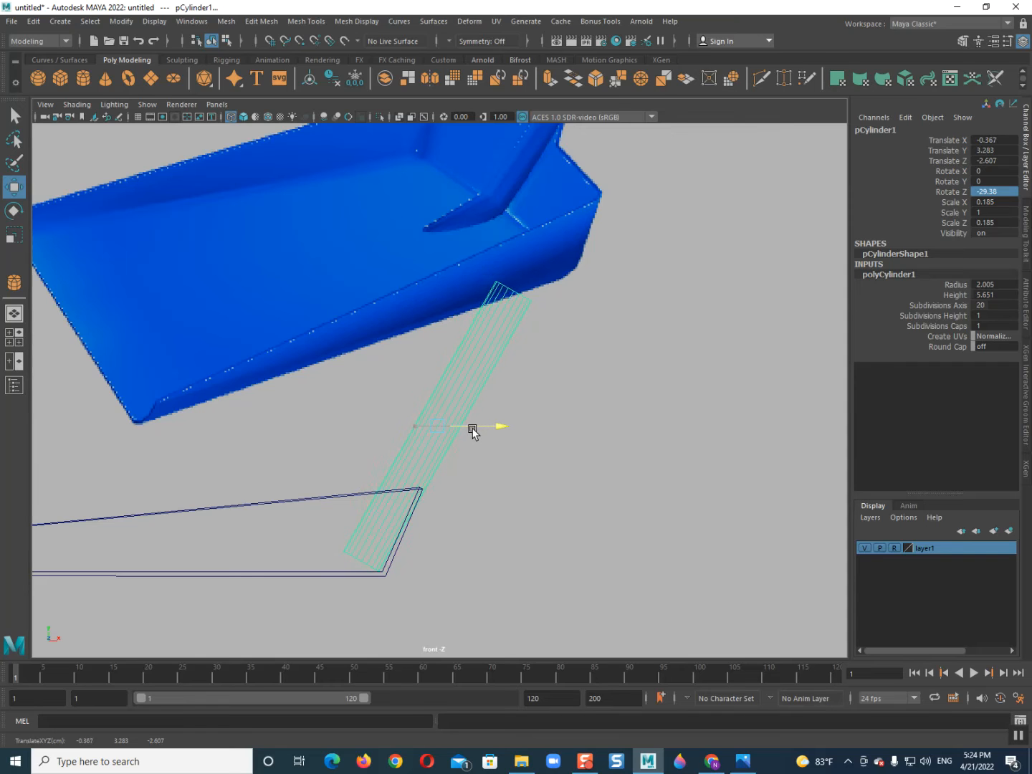
Align the cylinder with the pan's sloping back wall at about -24.49 in Z rotation and -0.543 in X.
{"action": "key", "text": "e"}
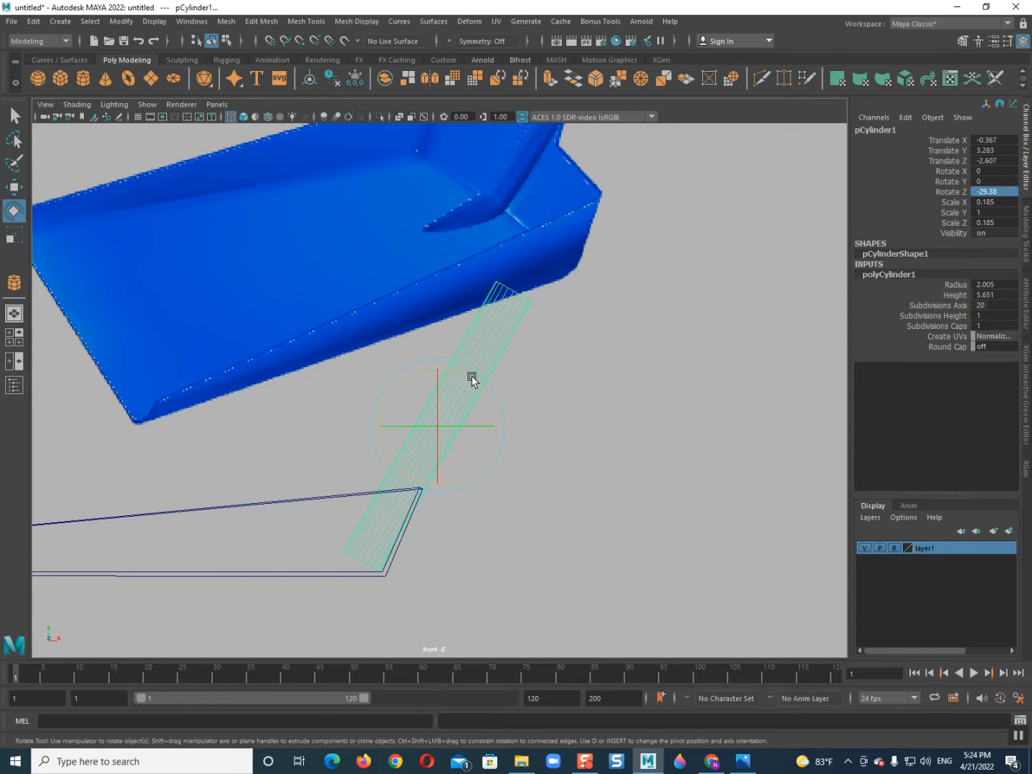
{"action": "left_click_drag", "start_coordinate": [473, 381], "coordinate": [468, 381]}
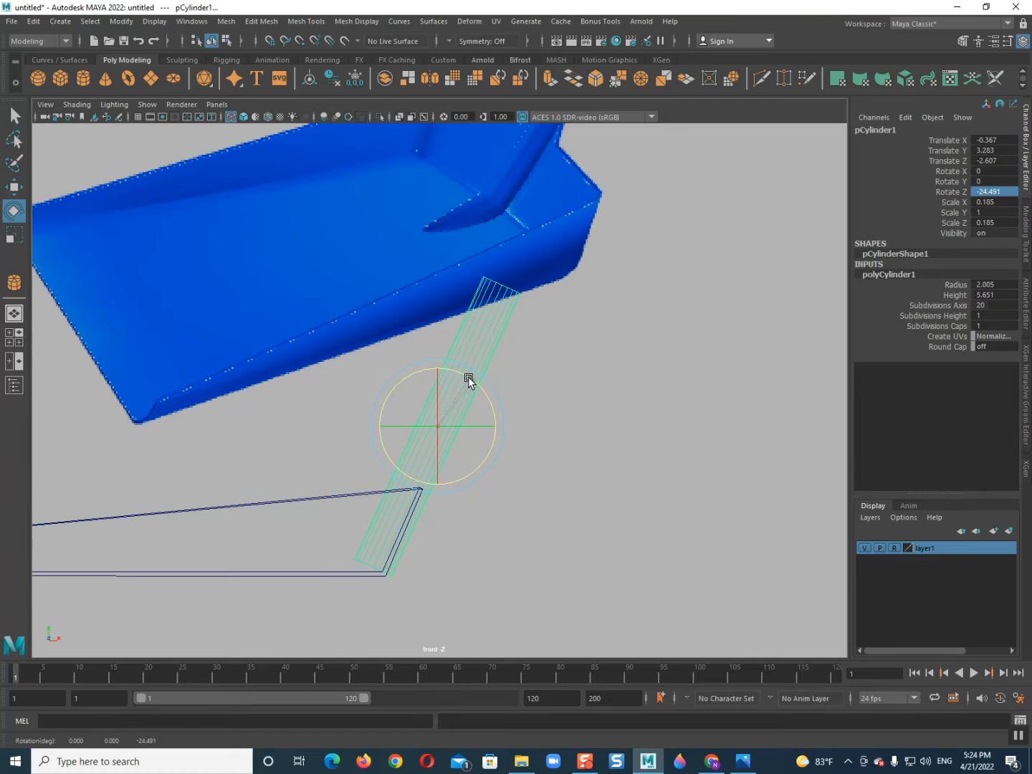
{"action": "key", "text": "w"}
{"action": "left_click_drag", "start_coordinate": [473, 421], "coordinate": [462, 420]}
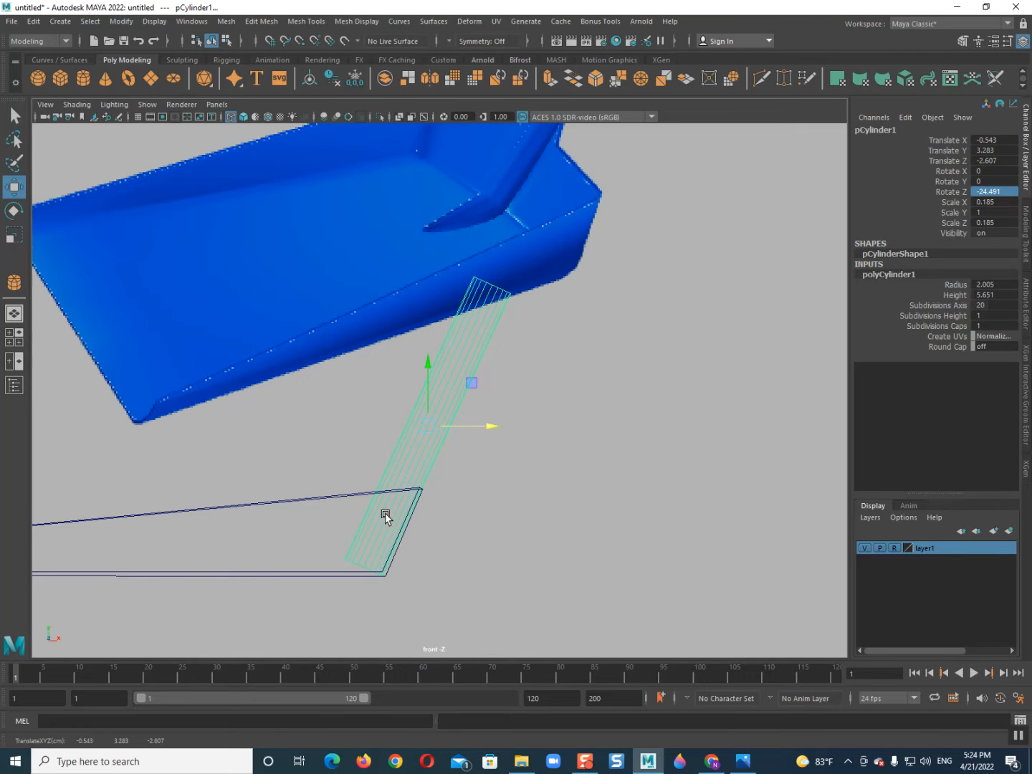
{"action": "scroll", "coordinate": [385, 513], "scroll_direction": "up", "scroll_amount": 6}
{"action": "middle_click_drag", "start_coordinate": [366, 470], "coordinate": [394, 419], "text": "alt"}
{"action": "scroll", "coordinate": [357, 476], "scroll_direction": "up", "scroll_amount": 1}
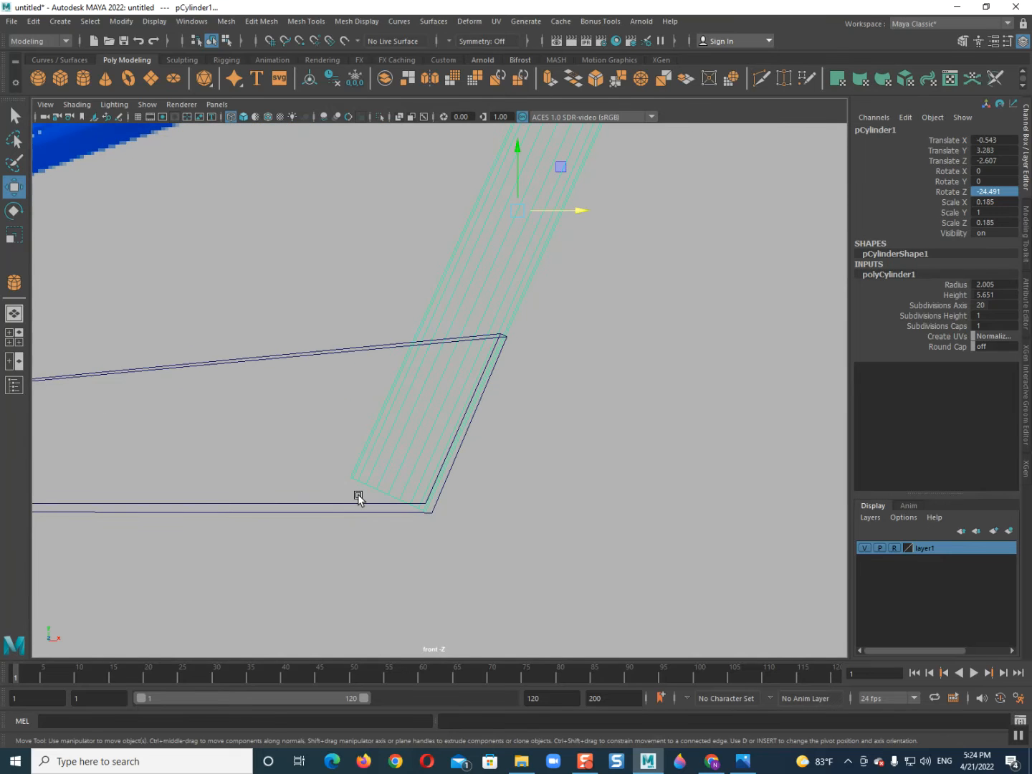
{"action": "scroll", "coordinate": [358, 495], "scroll_direction": "down", "scroll_amount": 2}
{"action": "right_click_drag", "start_coordinate": [453, 372], "coordinate": [248, 380]}
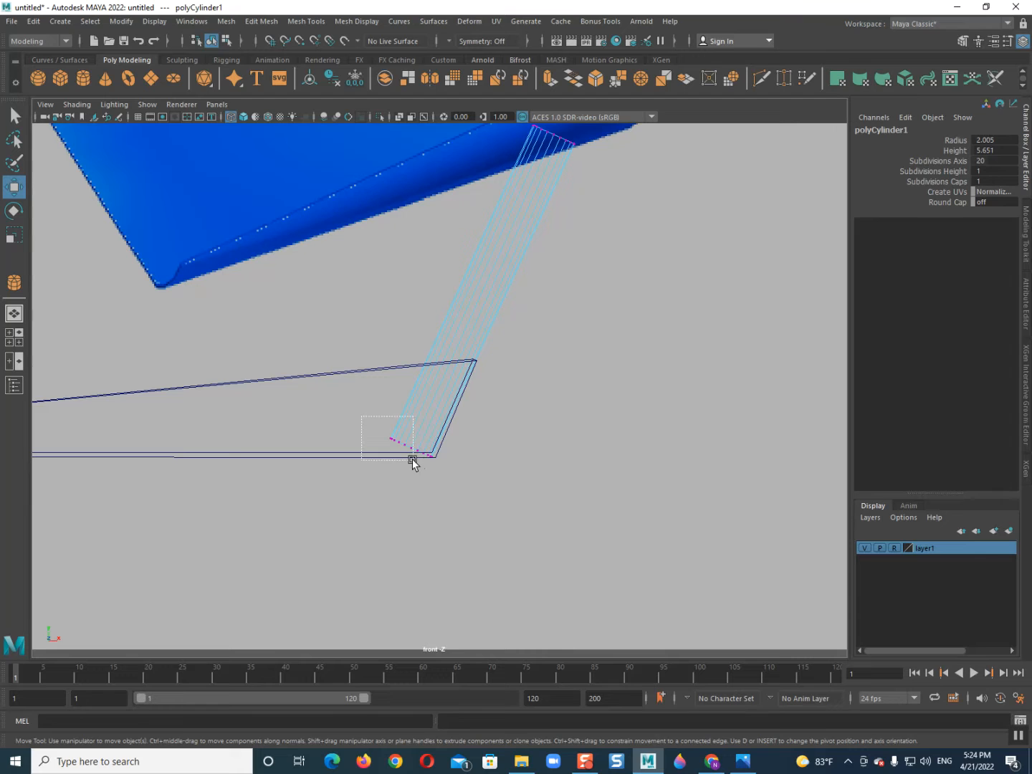
{"action": "left_click_drag", "start_coordinate": [412, 461], "coordinate": [413, 459]}
{"action": "right_click_drag", "start_coordinate": [409, 438], "coordinate": [406, 436]}
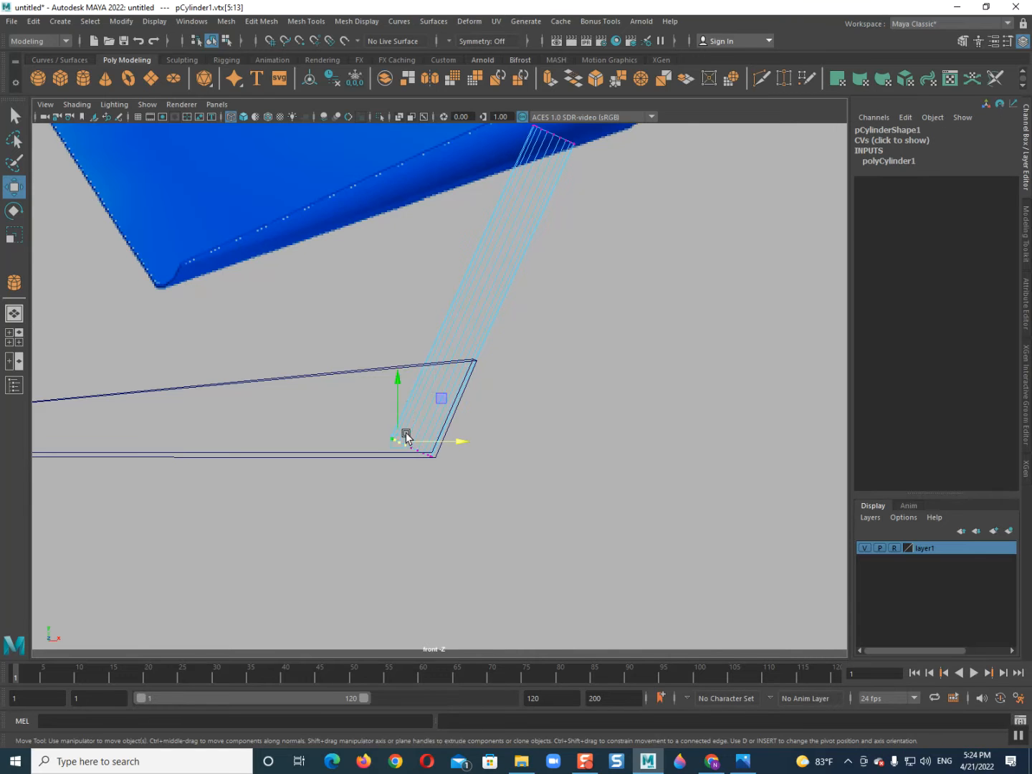
{"action": "left_click", "coordinate": [408, 417]}
Insert an edge loop around the cylinder just below the pan's back rim, and leave the tool.
{"action": "right_click_drag", "start_coordinate": [513, 333], "coordinate": [378, 353], "text": "shift"}
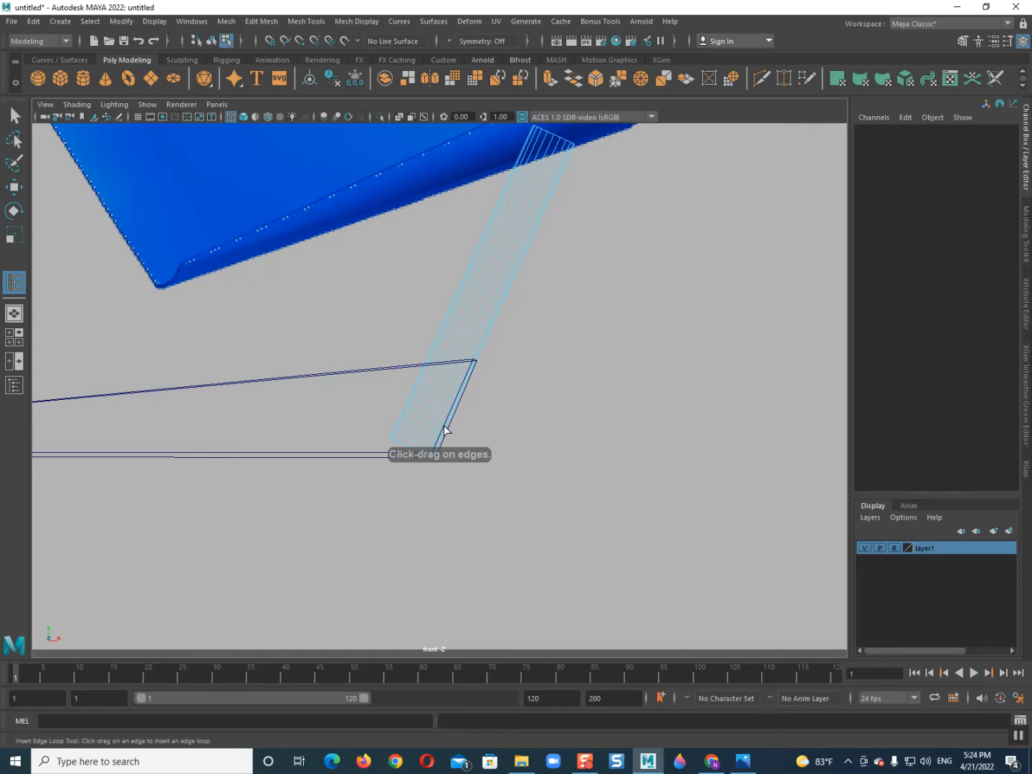
{"action": "left_click_drag", "start_coordinate": [445, 430], "coordinate": [457, 413]}
{"action": "left_click_drag", "start_coordinate": [473, 368], "coordinate": [468, 386]}
{"action": "right_click", "coordinate": [427, 385]}
{"action": "key", "text": "q"}
Flatten the cylinder's bottom vertex ring horizontally by scaling it in Y along the World axis.
{"action": "right_click_drag", "start_coordinate": [421, 385], "coordinate": [358, 383]}
{"action": "left_click_drag", "start_coordinate": [346, 422], "coordinate": [471, 492]}
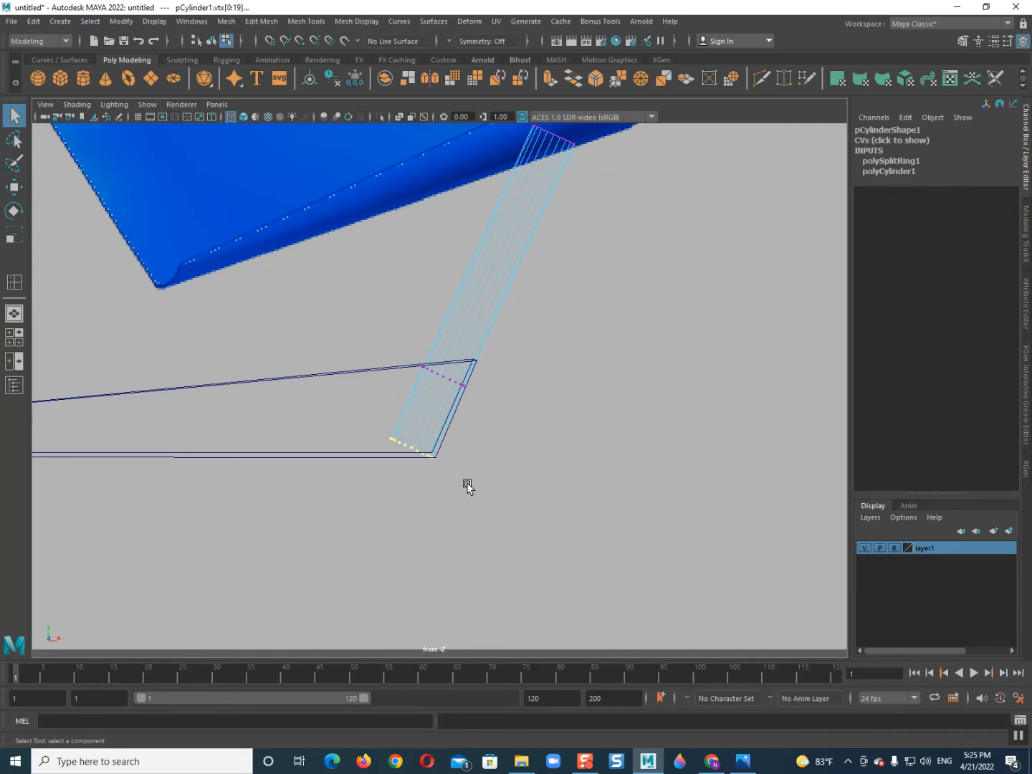
{"action": "key", "text": "r"}
{"action": "left_click_drag", "start_coordinate": [435, 404], "coordinate": [412, 379]}
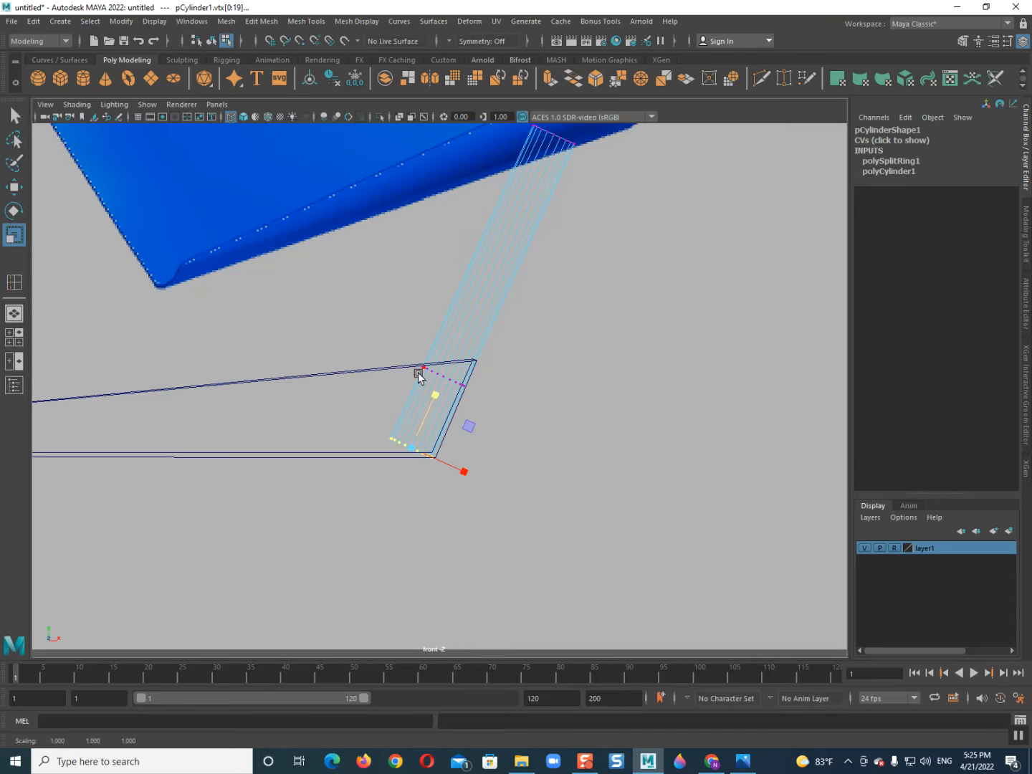
{"action": "left_click", "coordinate": [419, 377]}
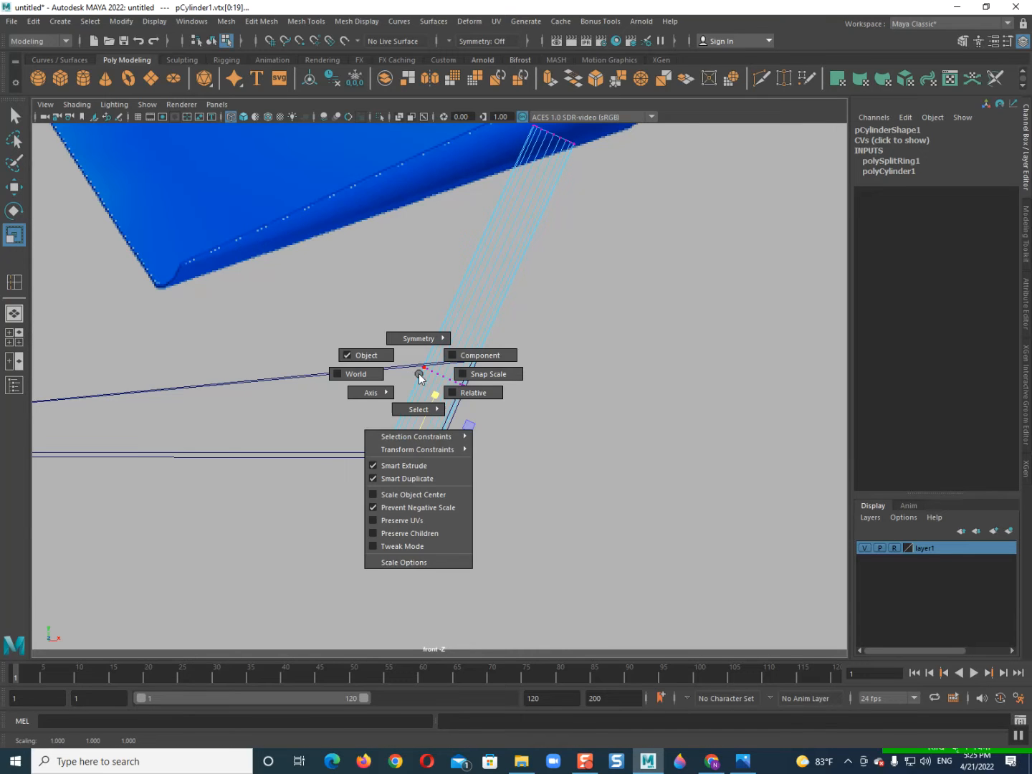
{"action": "left_click", "coordinate": [343, 374]}
{"action": "left_click_drag", "start_coordinate": [412, 396], "coordinate": [404, 460]}
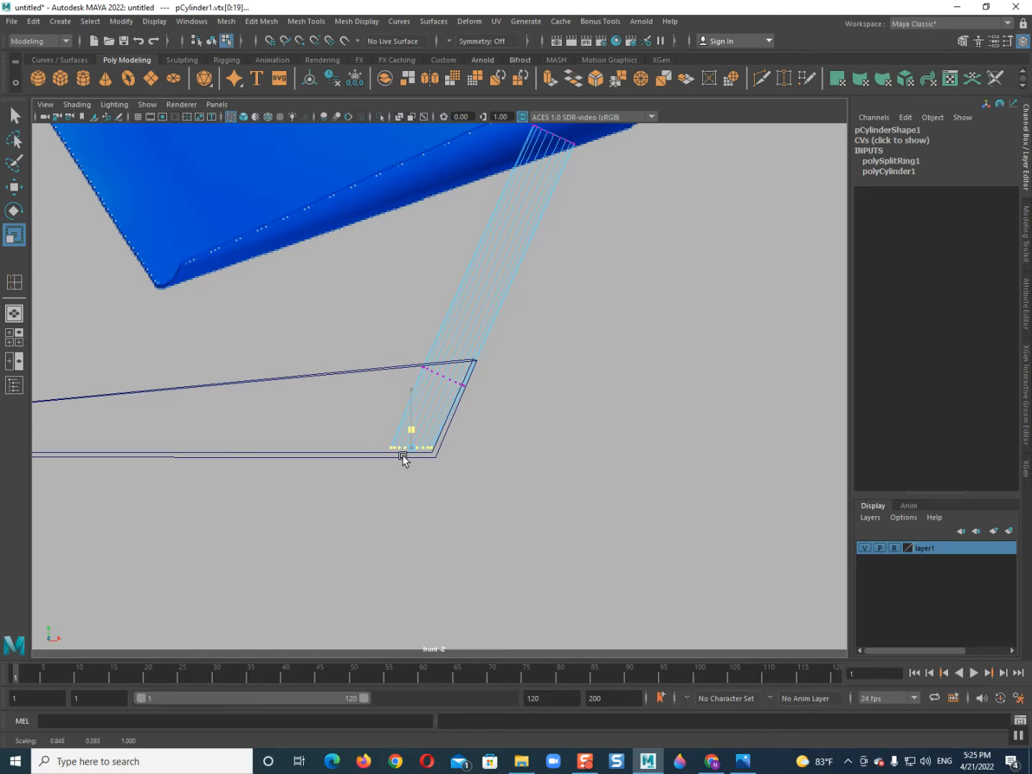
Lower the cylinder's bottom vertex ring onto the pan's floor and scale it uniformly to about 1.084.
{"action": "key", "text": "w"}
{"action": "left_click_drag", "start_coordinate": [412, 397], "coordinate": [414, 407]}
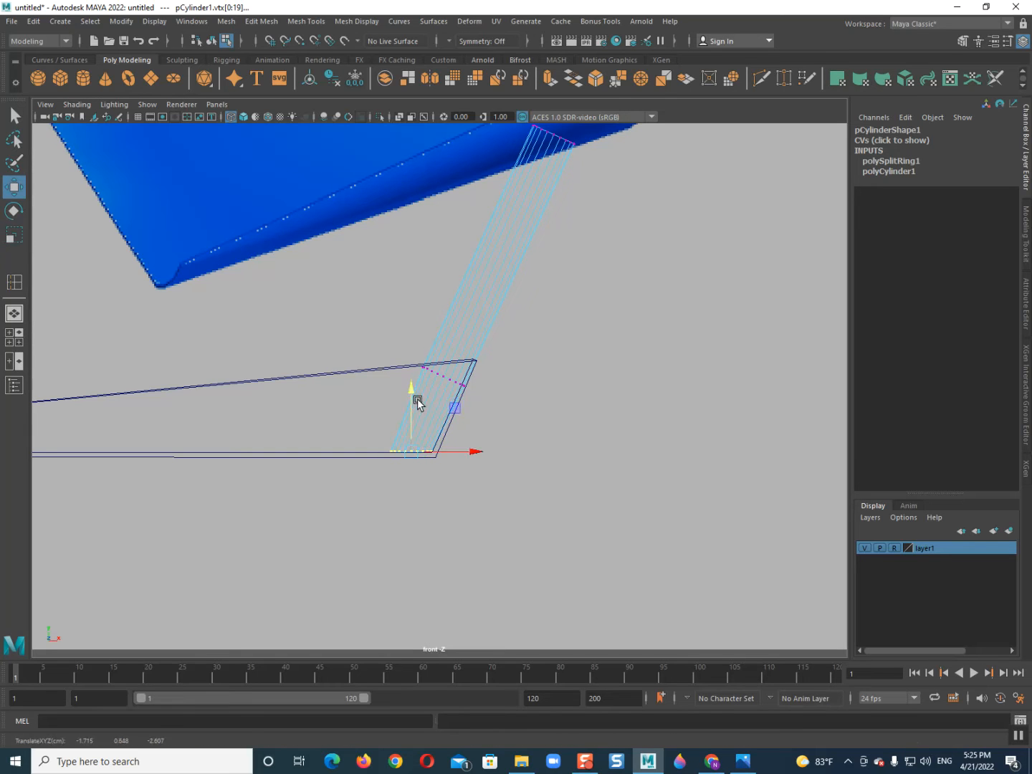
{"action": "key", "text": "r"}
{"action": "left_click_drag", "start_coordinate": [417, 452], "coordinate": [418, 452]}
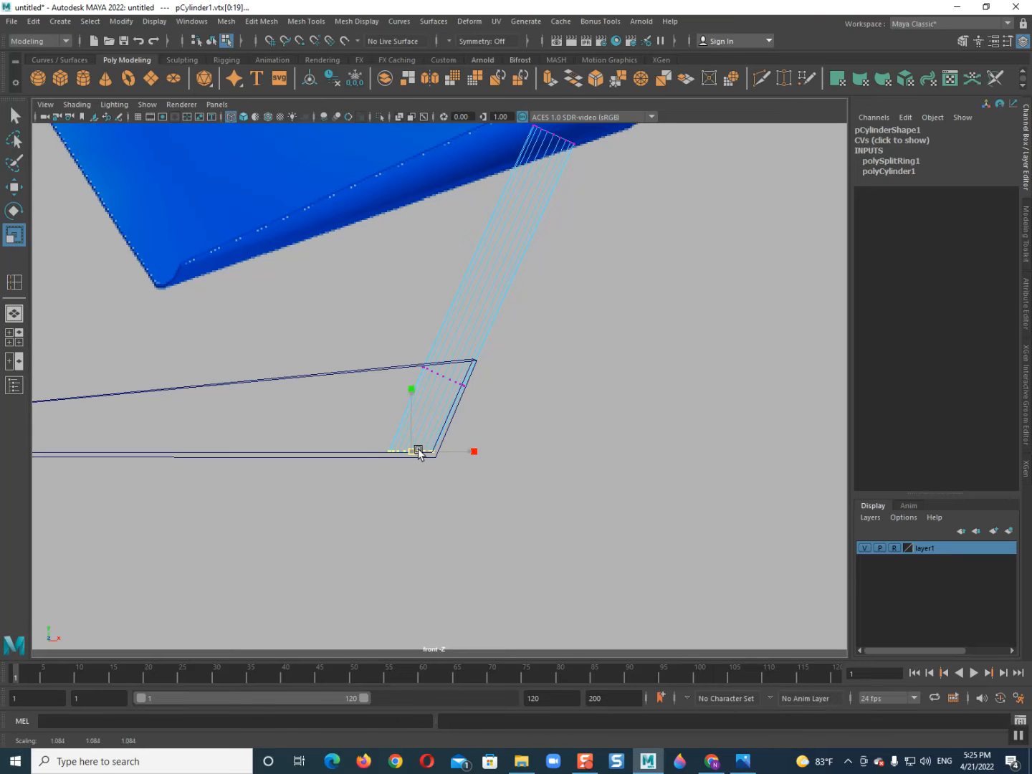
Lower the cylinder's top vertex ring to about 2.453 in Y, just above the pan's back rim, and tilt it more steeply.
{"action": "scroll", "coordinate": [424, 424], "scroll_direction": "down", "scroll_amount": 3}
{"action": "middle_click_drag", "start_coordinate": [422, 426], "coordinate": [433, 544], "text": "alt"}
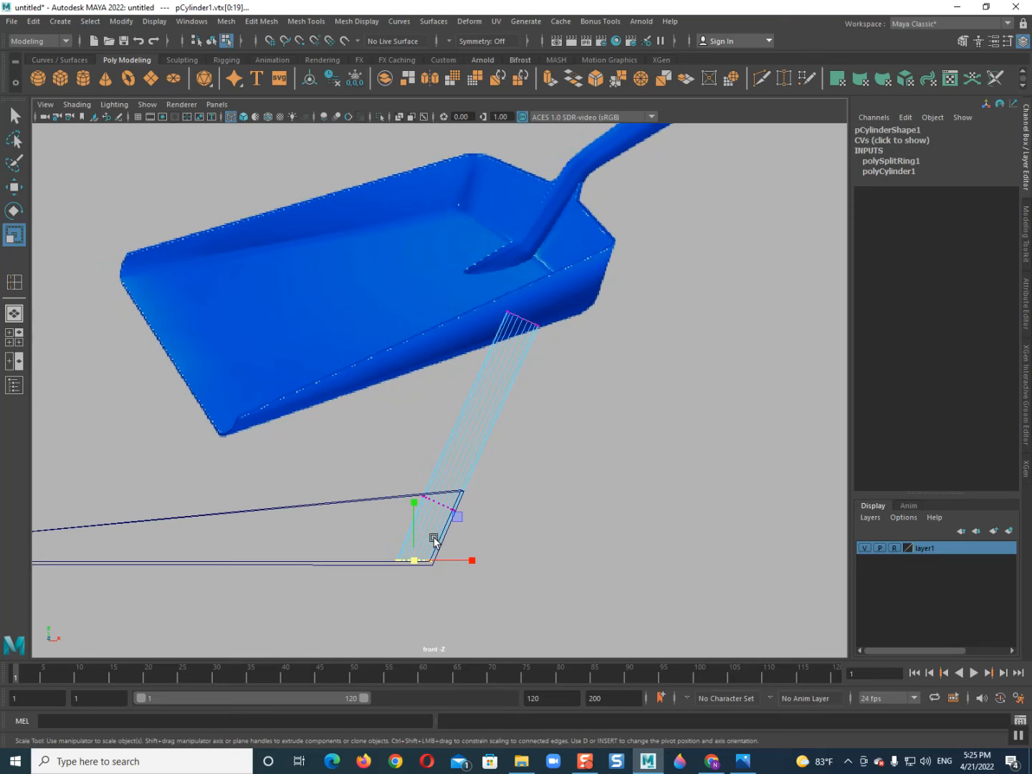
{"action": "left_click_drag", "start_coordinate": [436, 287], "coordinate": [454, 475]}
{"action": "key", "text": "w"}
{"action": "key", "text": "e"}
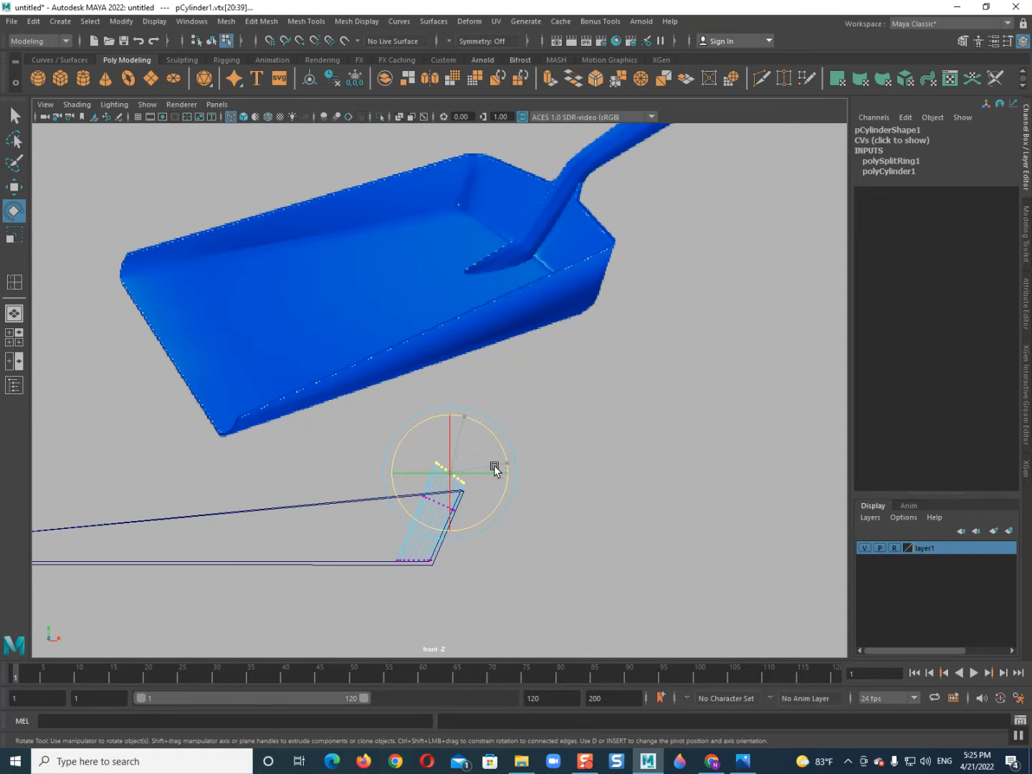
{"action": "key", "text": "w"}
{"action": "middle_click_drag", "start_coordinate": [490, 429], "coordinate": [494, 437]}
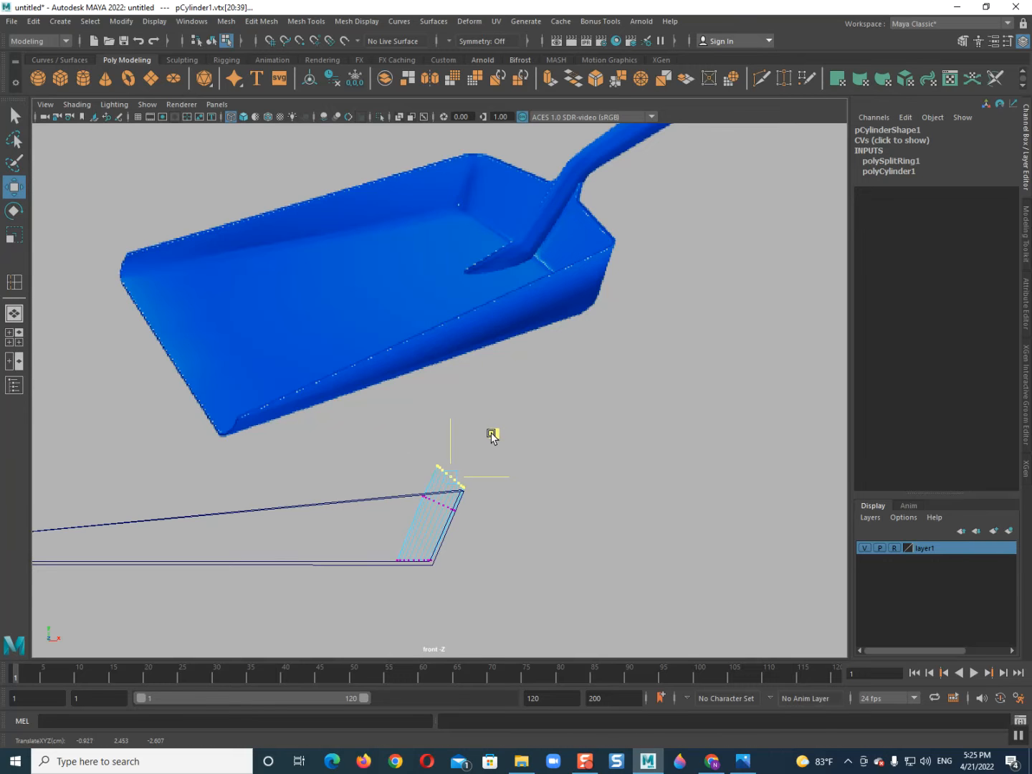
{"action": "scroll", "coordinate": [402, 502], "scroll_direction": "up", "scroll_amount": 2}
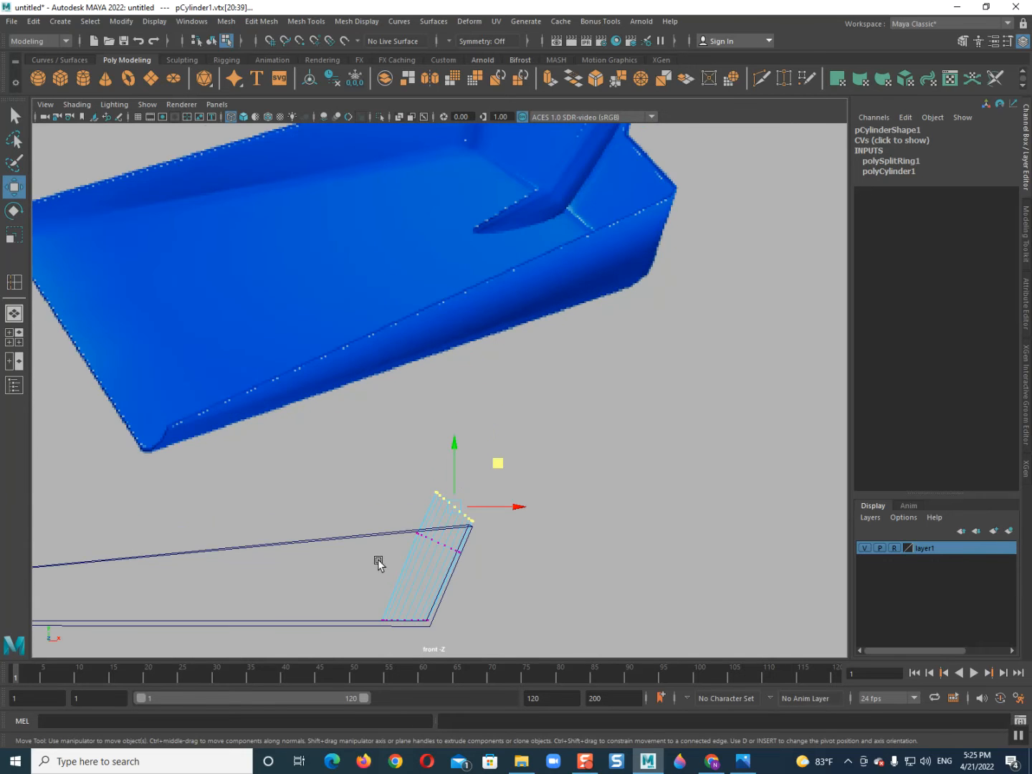
{"action": "middle_click_drag", "start_coordinate": [378, 565], "coordinate": [454, 369], "text": "alt"}
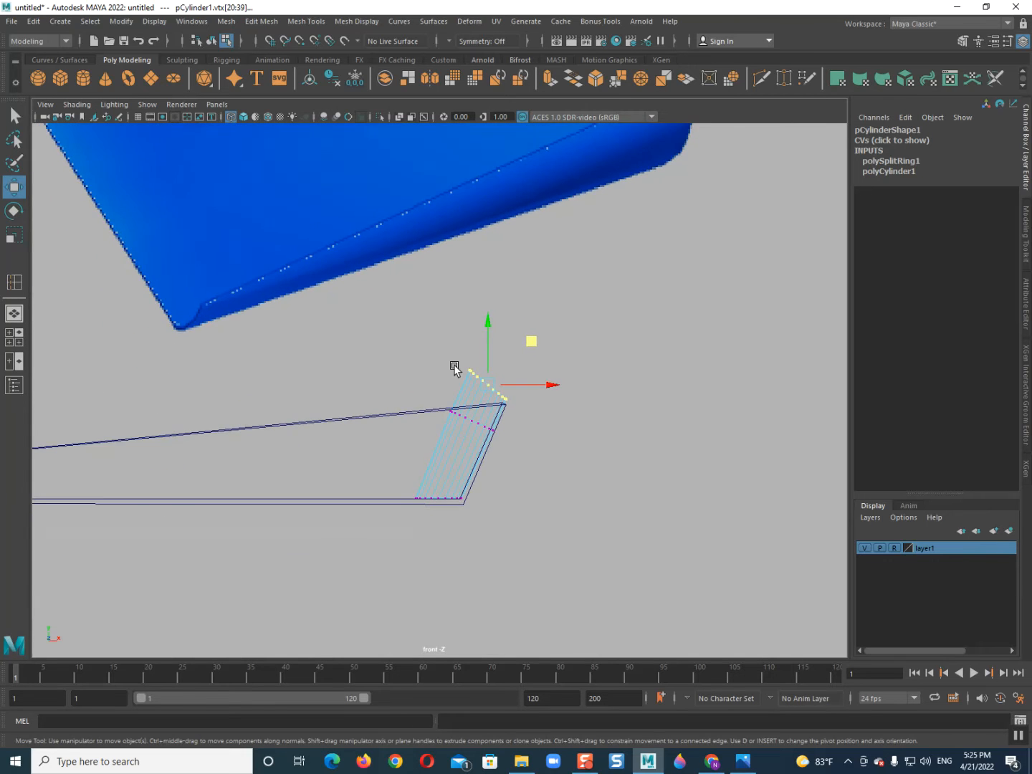
{"action": "left_click_drag", "start_coordinate": [454, 370], "coordinate": [422, 459], "text": "alt"}
Return to object mode and show the cylinder shaded in the perspective view.
{"action": "key", "text": "F8"}
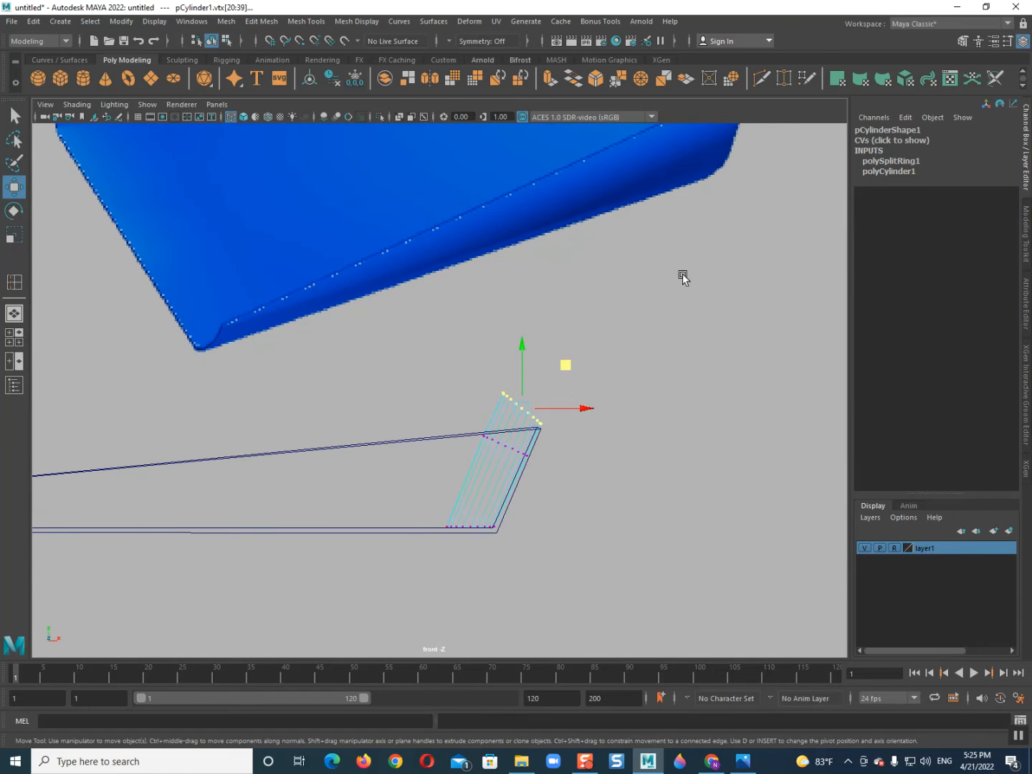
{"action": "key", "text": "space"}
{"action": "left_click_drag", "start_coordinate": [514, 400], "coordinate": [492, 368]}
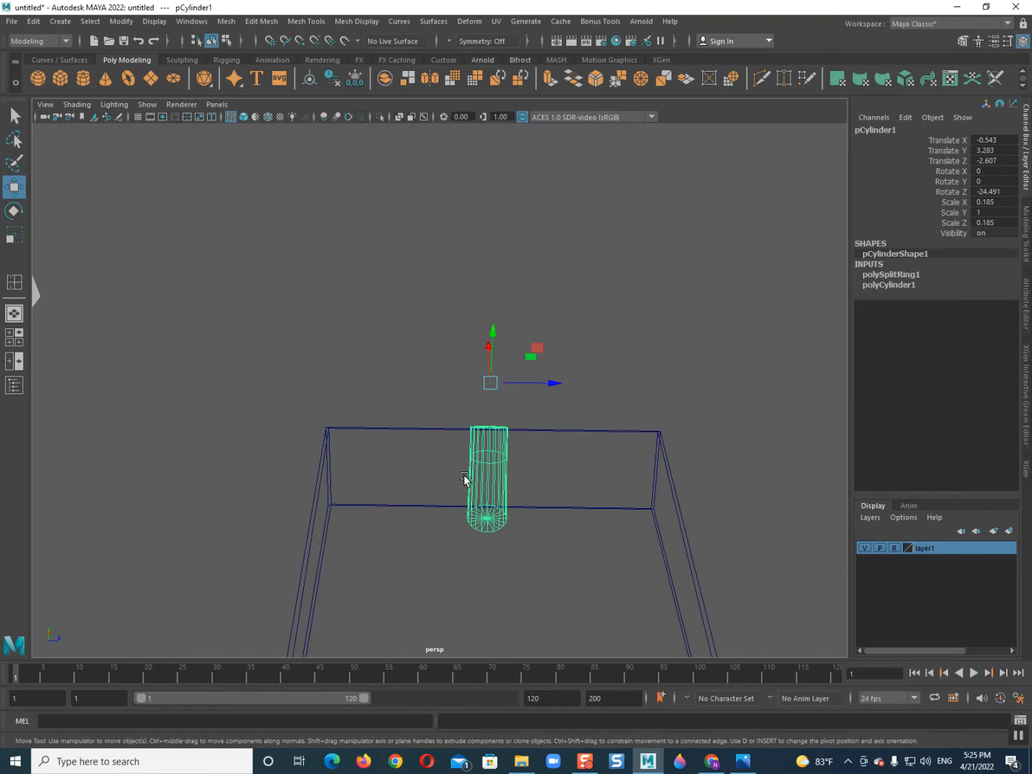
{"action": "key", "text": "4"}
{"action": "key", "text": "5"}
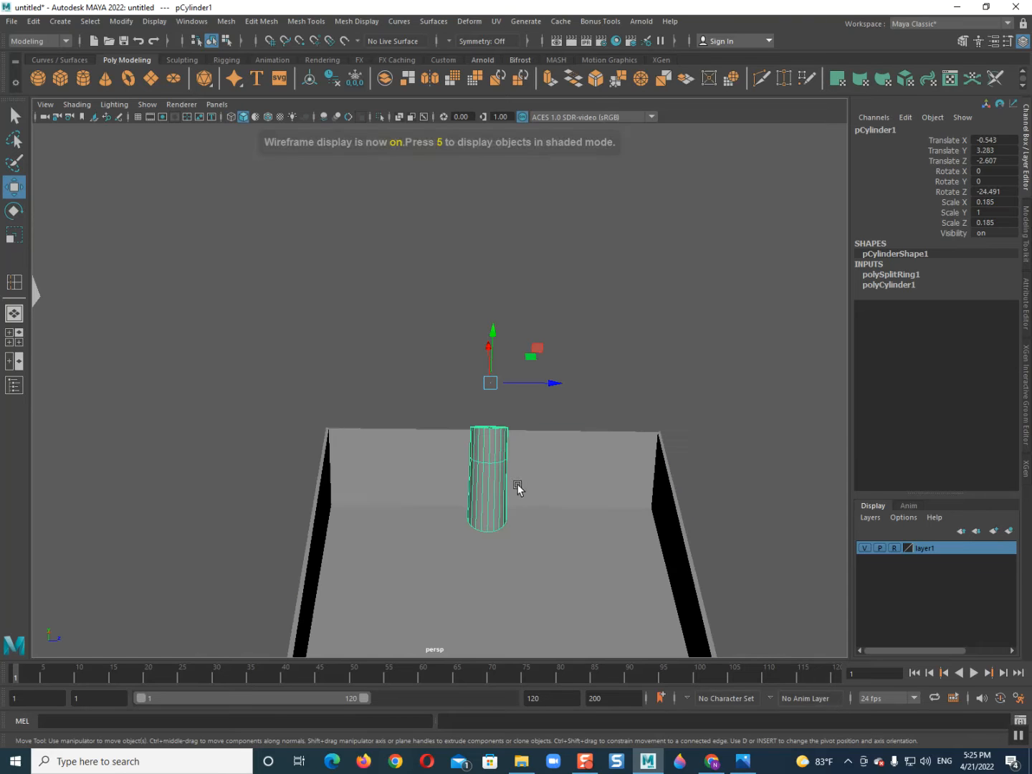
{"action": "mouse_move", "coordinate": [524, 519]}
{"action": "left_mouse_down", "text": "alt"}
{"action": "mouse_move", "coordinate": [482, 528]}
{"action": "mouse_move", "coordinate": [410, 479]}
{"action": "mouse_move", "coordinate": [426, 504]}
{"action": "mouse_move", "coordinate": [438, 500]}
{"action": "mouse_move", "coordinate": [442, 574]}
{"action": "mouse_move", "coordinate": [430, 408]}
{"action": "mouse_move", "coordinate": [514, 502]}
{"action": "mouse_move", "coordinate": [545, 484]}
{"action": "mouse_move", "coordinate": [487, 410]}
{"action": "left_mouse_up", "text": "alt"}
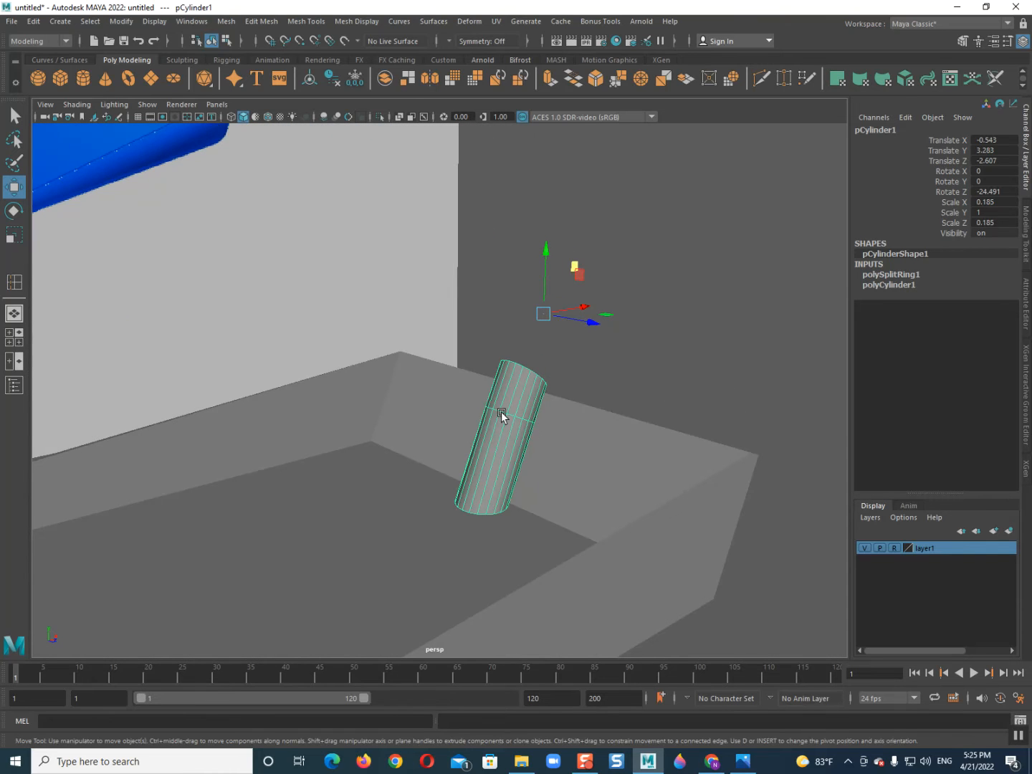
Center the cylinder's pivot, delete its construction history and freeze its transformations.
{"action": "left_click", "coordinate": [309, 79]}
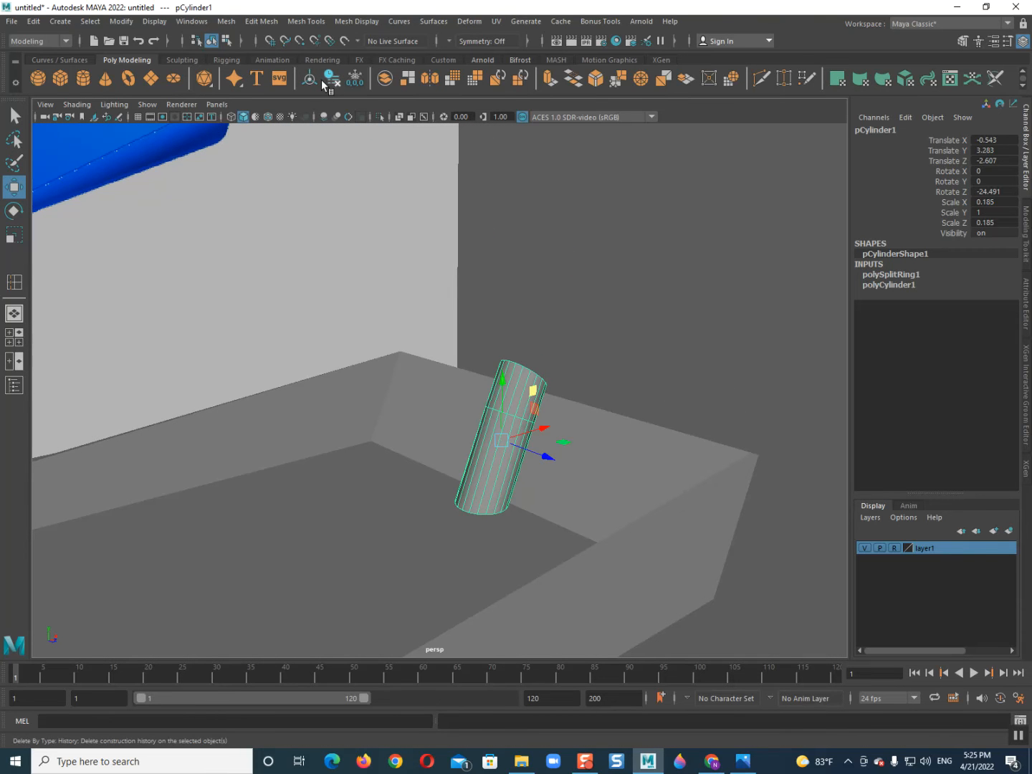
{"action": "left_click", "coordinate": [322, 80]}
{"action": "left_click", "coordinate": [355, 78]}
{"action": "left_click_drag", "start_coordinate": [502, 476], "coordinate": [528, 522], "text": "alt"}
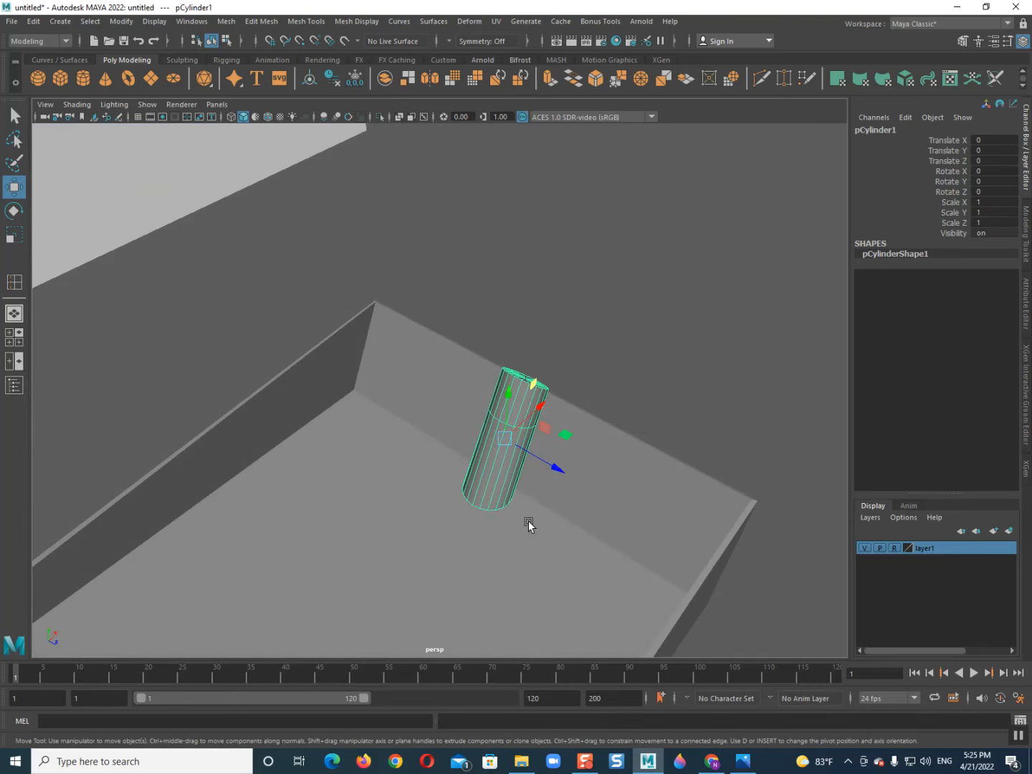
Scale the cylinder thinner to about 0.523 in X and Z.
{"action": "key", "text": "r"}
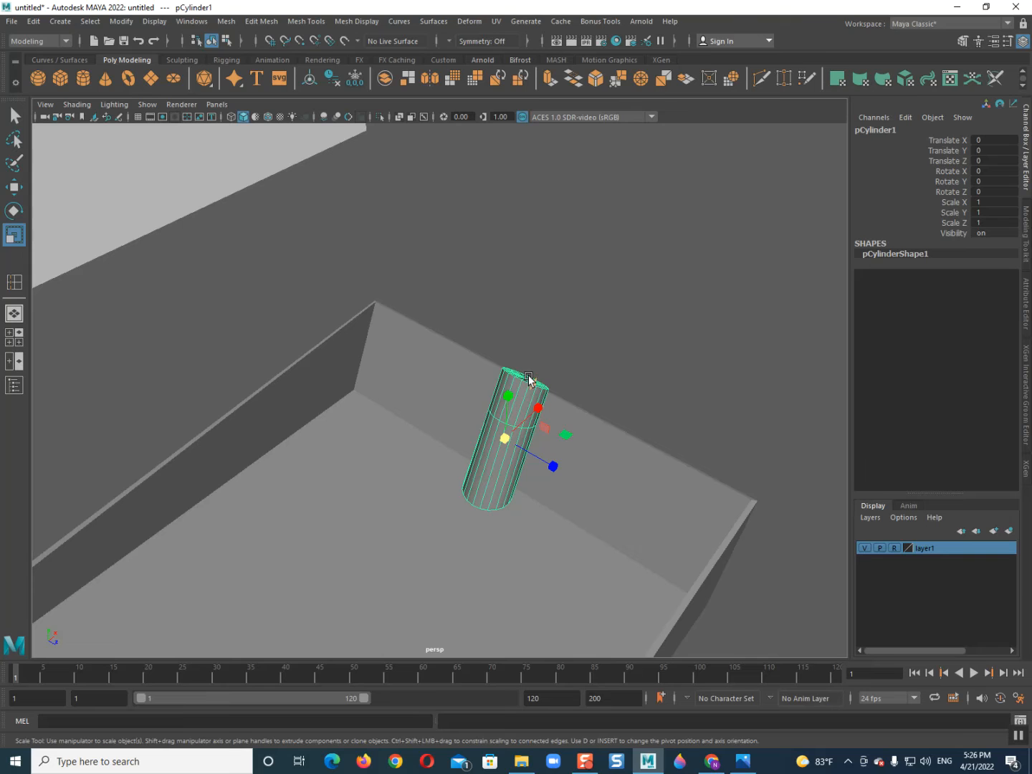
{"action": "left_click_drag", "start_coordinate": [539, 455], "coordinate": [478, 432], "text": "alt"}
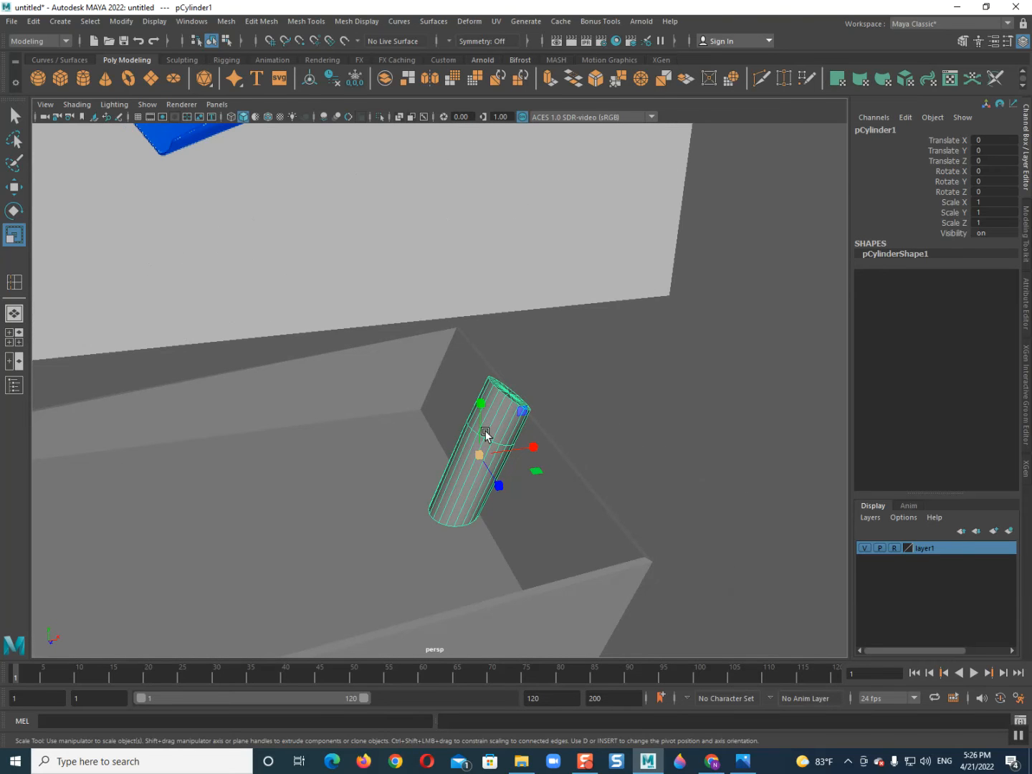
{"action": "right_click_drag", "start_coordinate": [492, 437], "coordinate": [432, 414], "text": "ctrl+shift"}
{"action": "left_click_drag", "start_coordinate": [477, 474], "coordinate": [446, 476], "text": "alt"}
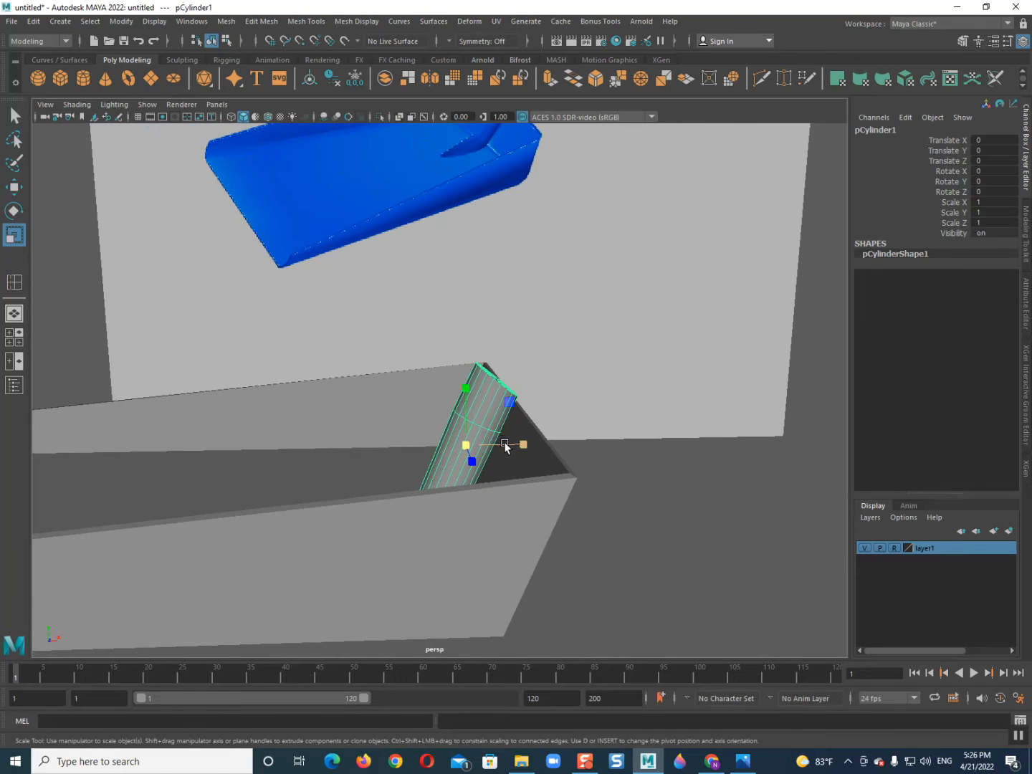
{"action": "left_click_drag", "start_coordinate": [505, 440], "coordinate": [486, 474], "text": "alt"}
Show the front view in wireframe with the thinned cylinder and the pan's back wall.
{"action": "key", "text": "space"}
{"action": "left_click_drag", "start_coordinate": [487, 473], "coordinate": [486, 507]}
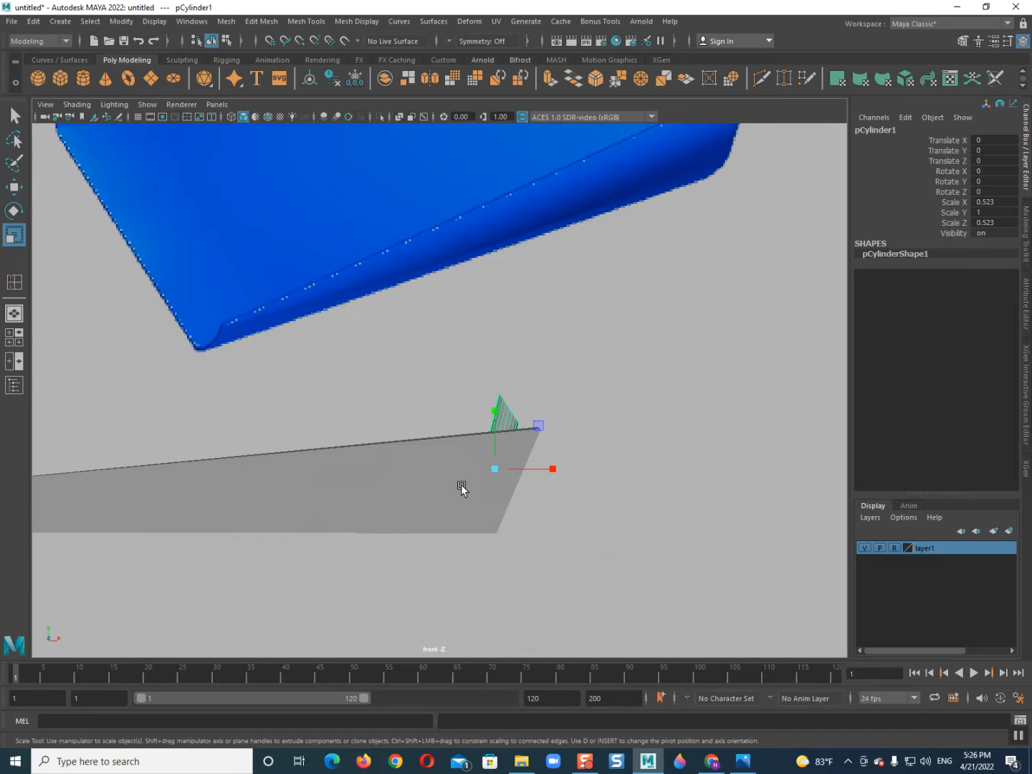
{"action": "key", "text": "4"}
{"action": "scroll", "coordinate": [461, 485], "scroll_direction": "up", "scroll_amount": 2}
{"action": "scroll", "coordinate": [477, 531], "scroll_direction": "up", "scroll_amount": 1}
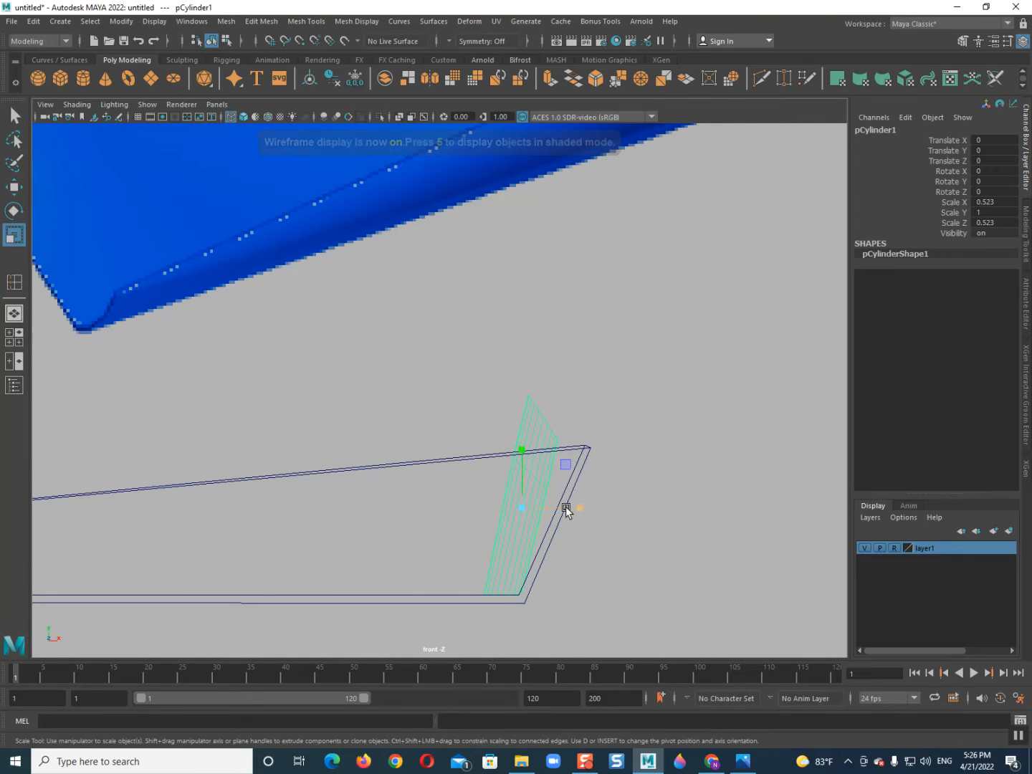
{"action": "key", "text": "space"}
{"action": "left_click_drag", "start_coordinate": [556, 504], "coordinate": [493, 461]}
{"action": "key", "text": "space"}
{"action": "key", "text": "space"}
Move the cylinder's middle vertex ring against the pan's back wall and scale it to about 0.728 in X and Y.
{"action": "scroll", "coordinate": [487, 507], "scroll_direction": "up", "scroll_amount": 1}
{"action": "middle_click_drag", "start_coordinate": [502, 435], "coordinate": [514, 291], "text": "alt"}
{"action": "scroll", "coordinate": [452, 367], "scroll_direction": "up", "scroll_amount": 2}
{"action": "middle_click_drag", "start_coordinate": [452, 367], "coordinate": [373, 350], "text": "alt"}
{"action": "right_click_drag", "start_coordinate": [480, 377], "coordinate": [285, 323]}
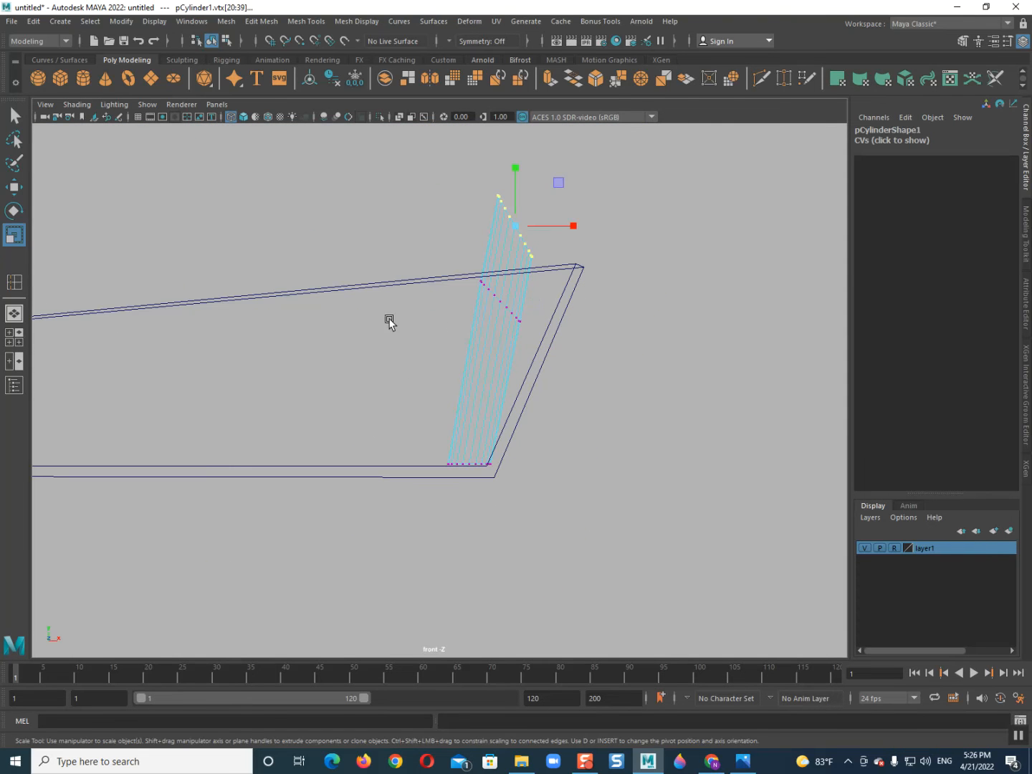
{"action": "left_click_drag", "start_coordinate": [536, 336], "coordinate": [544, 294]}
{"action": "key", "text": "w"}
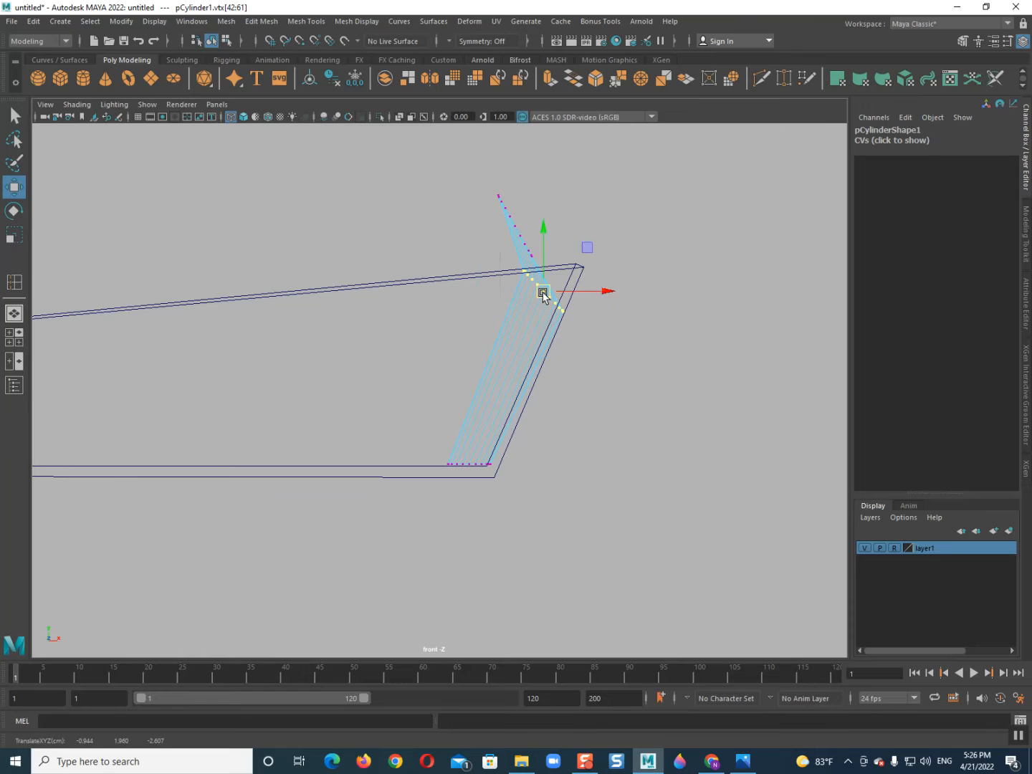
{"action": "key", "text": "r"}
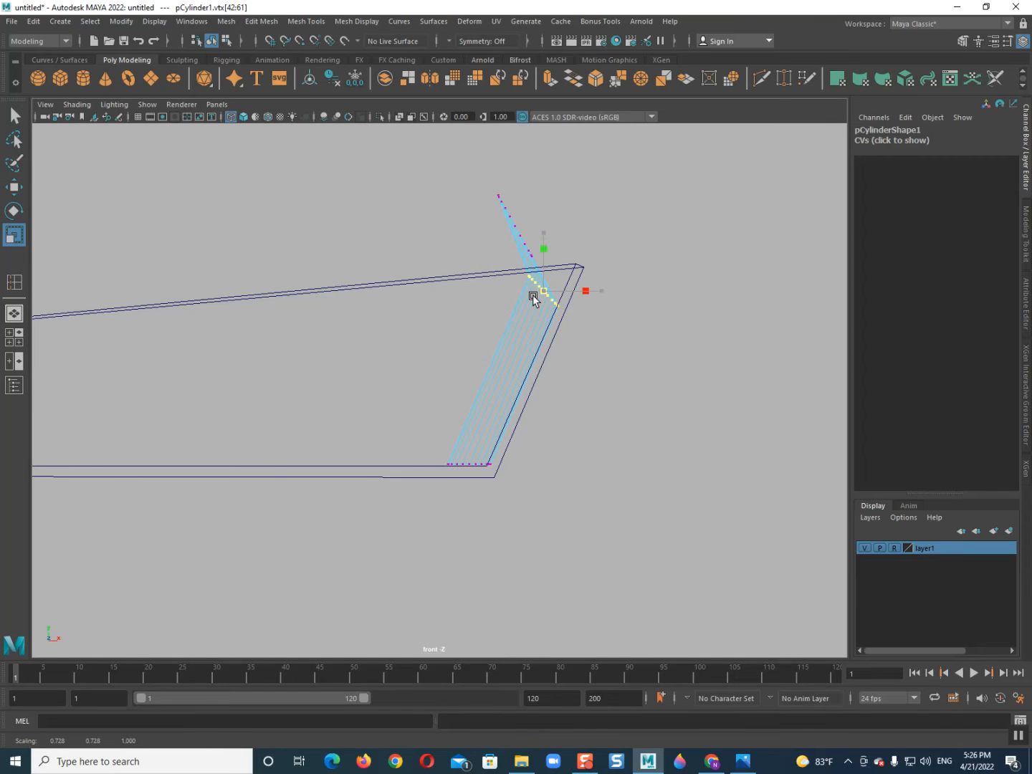
Move the cylinder's top vertex ring in line with the sloping back wall and scale it uniformly to about 0.796.
{"action": "left_click_drag", "start_coordinate": [482, 182], "coordinate": [577, 269]}
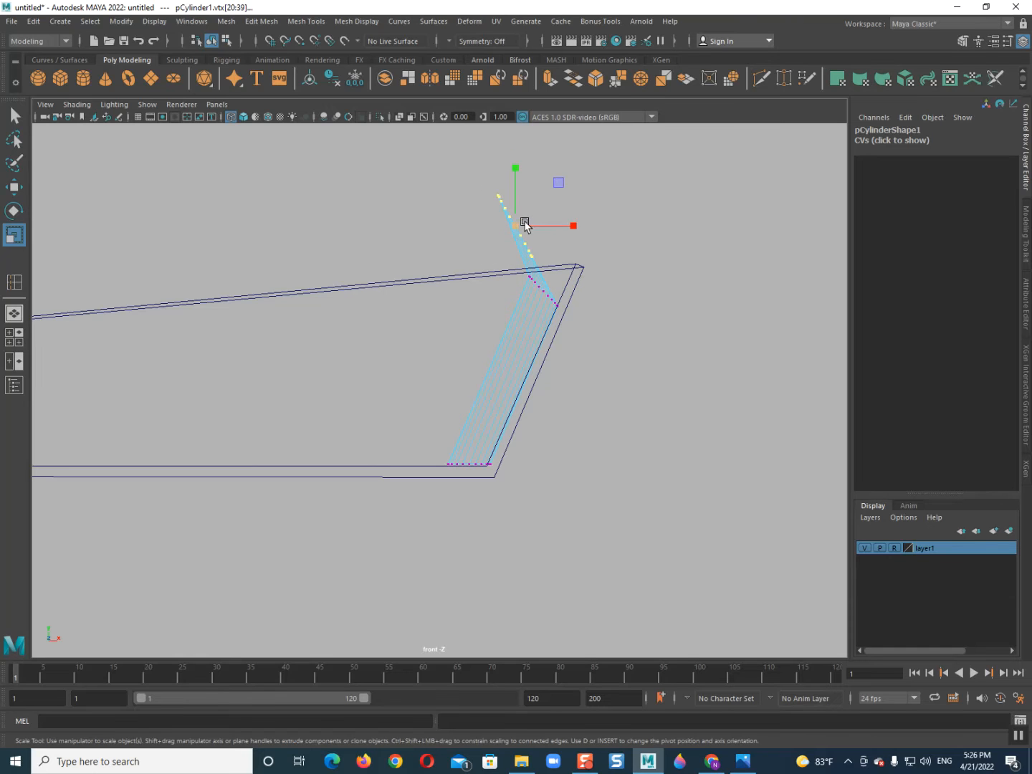
{"action": "key", "text": "w"}
{"action": "left_click_drag", "start_coordinate": [519, 216], "coordinate": [570, 228]}
{"action": "key", "text": "r"}
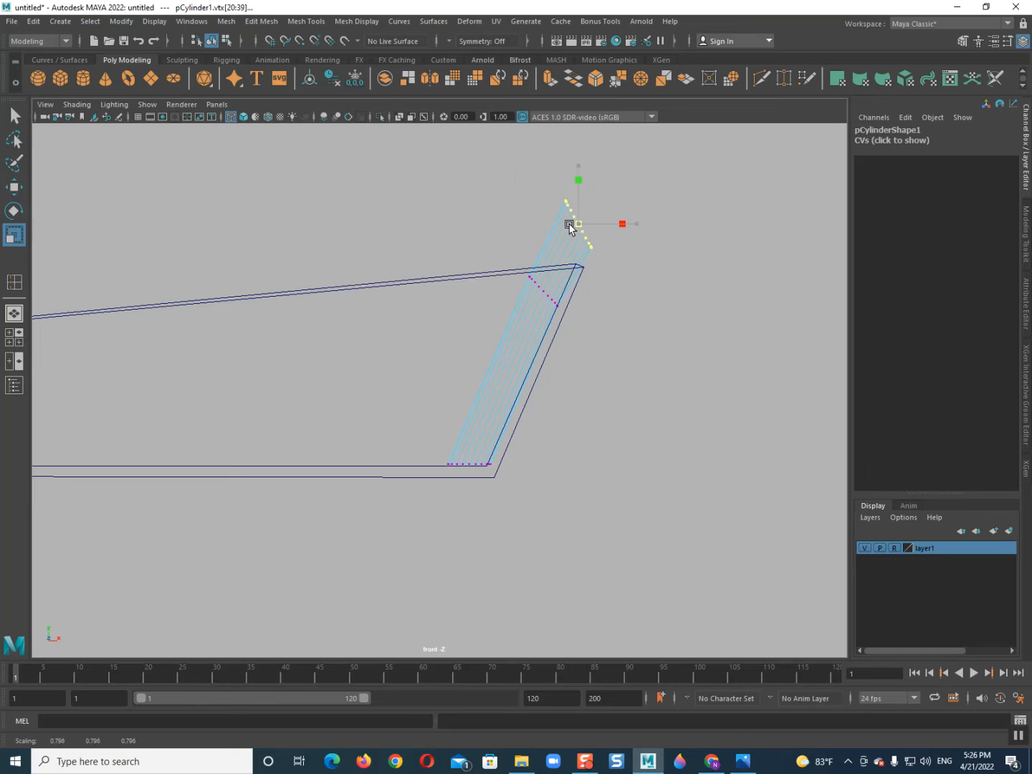
Lower the top vertex ring, scale it to about 0.888, and place it at about -0.763 in X and 2.316 in Y.
{"action": "key", "text": "w"}
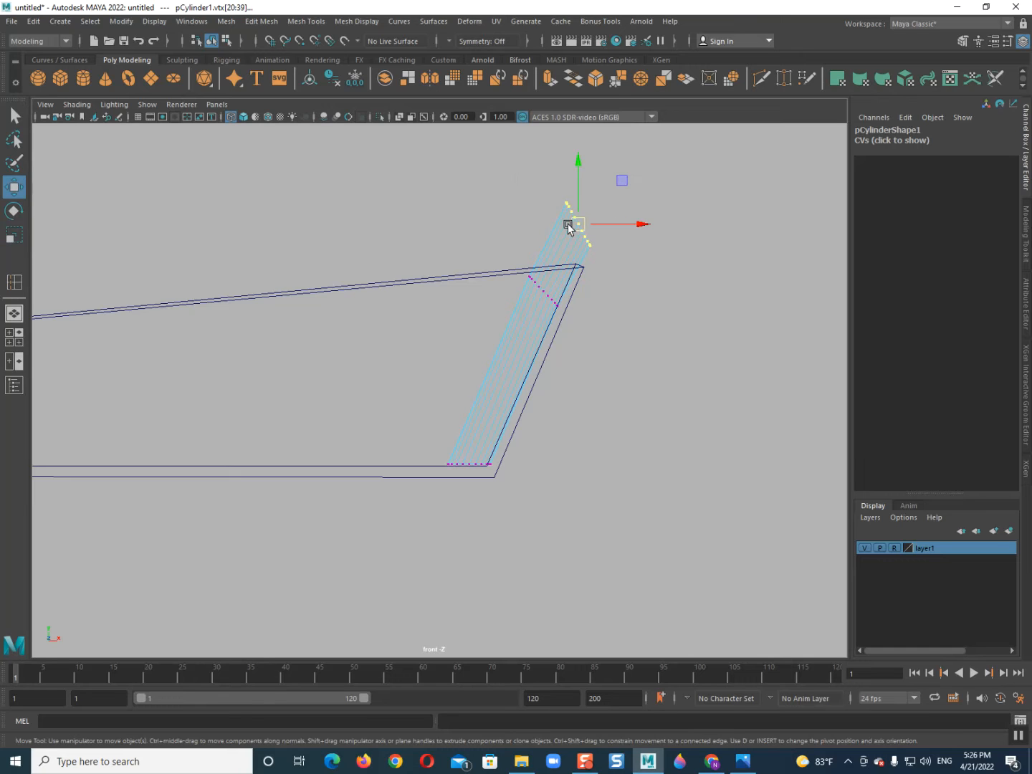
{"action": "mouse_move", "coordinate": [583, 199]}
{"action": "left_mouse_down"}
{"action": "mouse_move", "coordinate": [578, 189]}
{"action": "mouse_move", "coordinate": [577, 210]}
{"action": "left_mouse_up"}
{"action": "key", "text": "r"}
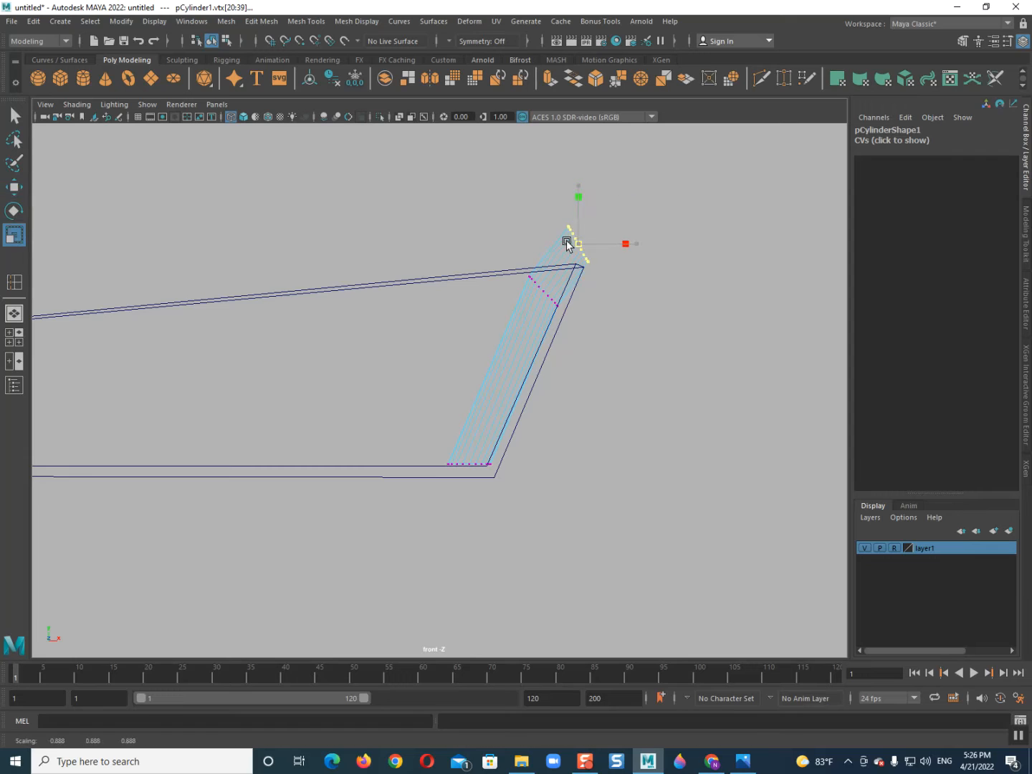
{"action": "key", "text": "w"}
{"action": "left_click", "coordinate": [575, 244]}
{"action": "left_click_drag", "start_coordinate": [577, 243], "coordinate": [569, 248]}
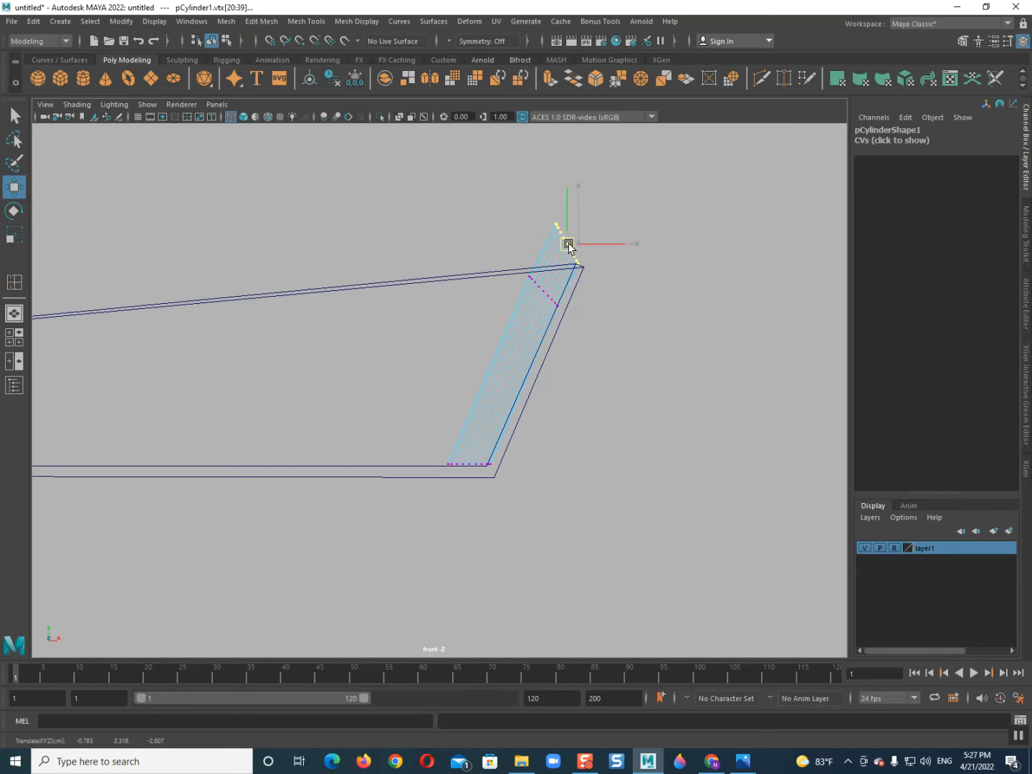
Compare the handle's bend on the reference dustpan with the cylinder at the pan's back wall.
{"action": "scroll", "coordinate": [525, 248], "scroll_direction": "down", "scroll_amount": 8}
{"action": "scroll", "coordinate": [523, 250], "scroll_direction": "up", "scroll_amount": 1}
{"action": "middle_click_drag", "start_coordinate": [507, 350], "coordinate": [462, 563], "text": "alt"}
{"action": "scroll", "coordinate": [452, 549], "scroll_direction": "up", "scroll_amount": 2}
{"action": "middle_click_drag", "start_coordinate": [463, 481], "coordinate": [411, 435], "text": "alt"}
{"action": "scroll", "coordinate": [376, 498], "scroll_direction": "down", "scroll_amount": 3}
{"action": "scroll", "coordinate": [369, 532], "scroll_direction": "up", "scroll_amount": 2}
{"action": "middle_click_drag", "start_coordinate": [370, 533], "coordinate": [432, 343], "text": "alt"}
Extrude the cylinder's top cap faces outward over the pan's back rim to start the handle's bend.
{"action": "double_click", "coordinate": [329, 494]}
{"action": "scroll", "coordinate": [318, 501], "scroll_direction": "up", "scroll_amount": 2}
{"action": "scroll", "coordinate": [353, 379], "scroll_direction": "up", "scroll_amount": 2}
{"action": "right_click_drag", "start_coordinate": [372, 380], "coordinate": [368, 397]}
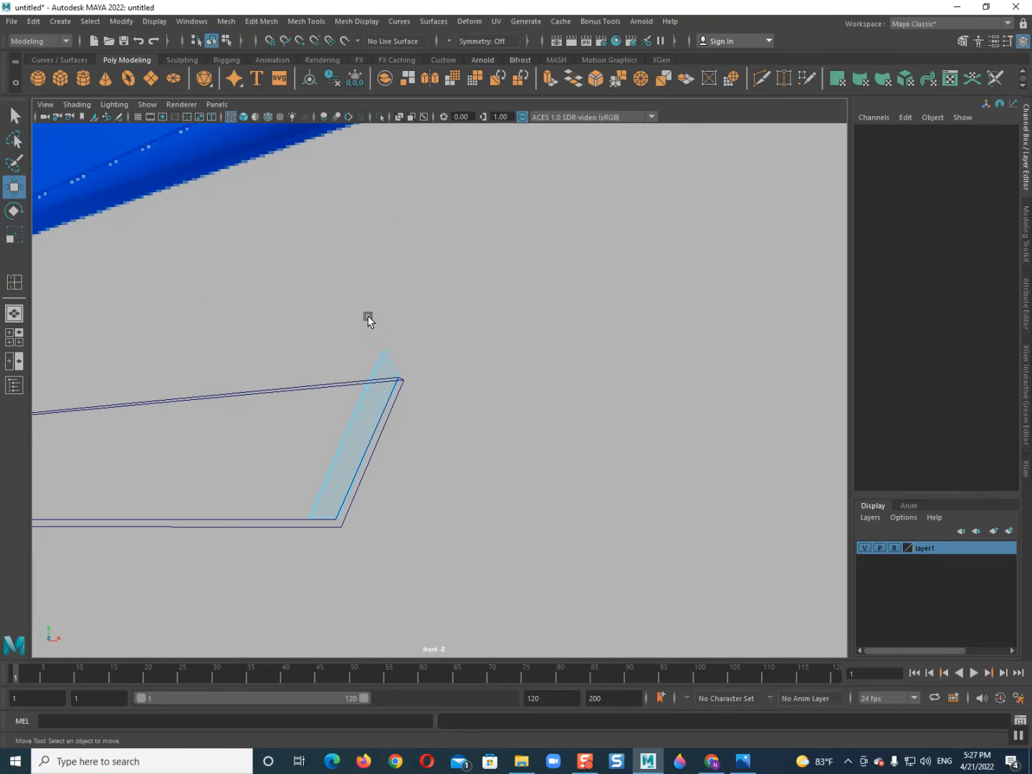
{"action": "left_click_drag", "start_coordinate": [420, 372], "coordinate": [420, 375]}
{"action": "scroll", "coordinate": [430, 393], "scroll_direction": "up", "scroll_amount": 3}
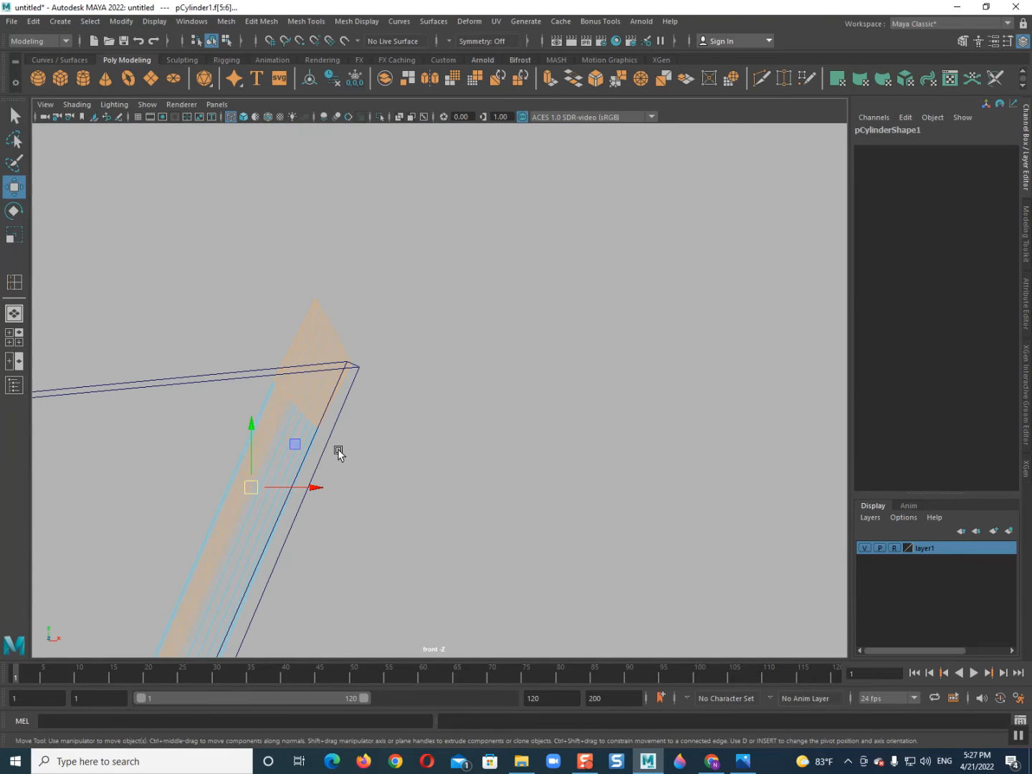
{"action": "left_click_drag", "start_coordinate": [274, 273], "coordinate": [526, 487]}
{"action": "scroll", "coordinate": [376, 445], "scroll_direction": "down", "scroll_amount": 3}
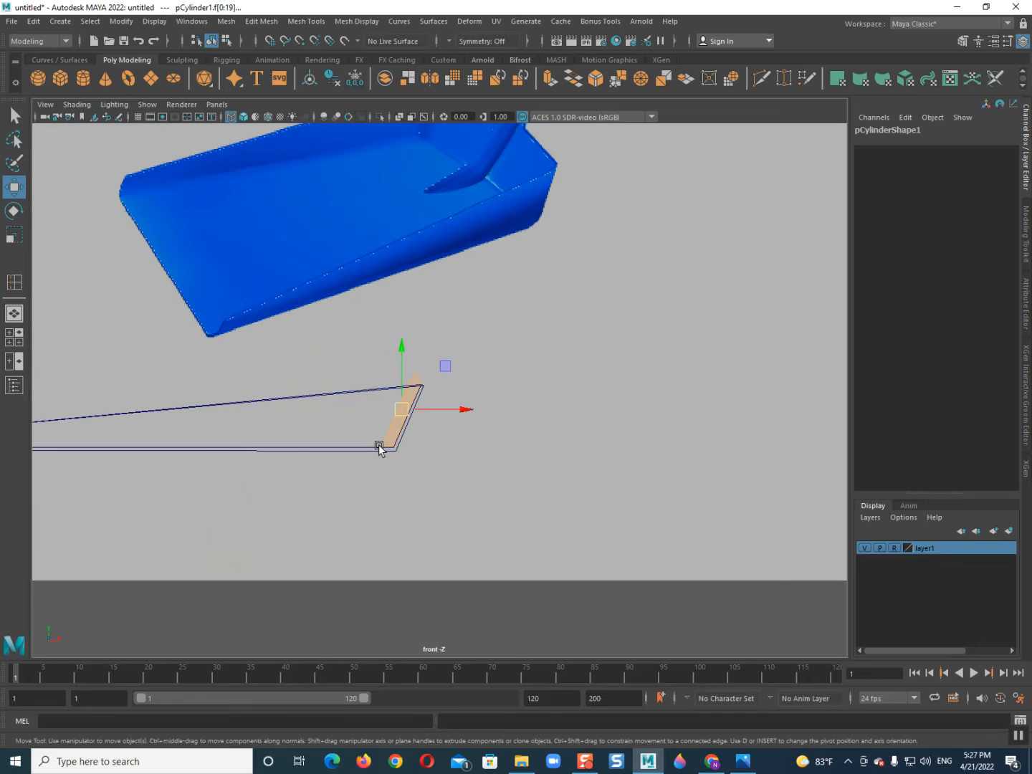
{"action": "mouse_move", "coordinate": [455, 514]}
{"action": "left_mouse_down"}
{"action": "mouse_move", "coordinate": [331, 402]}
{"action": "mouse_move", "coordinate": [327, 410]}
{"action": "mouse_move", "coordinate": [254, 373]}
{"action": "mouse_move", "coordinate": [241, 333]}
{"action": "left_mouse_up"}
{"action": "scroll", "coordinate": [328, 430], "scroll_direction": "up", "scroll_amount": 5}
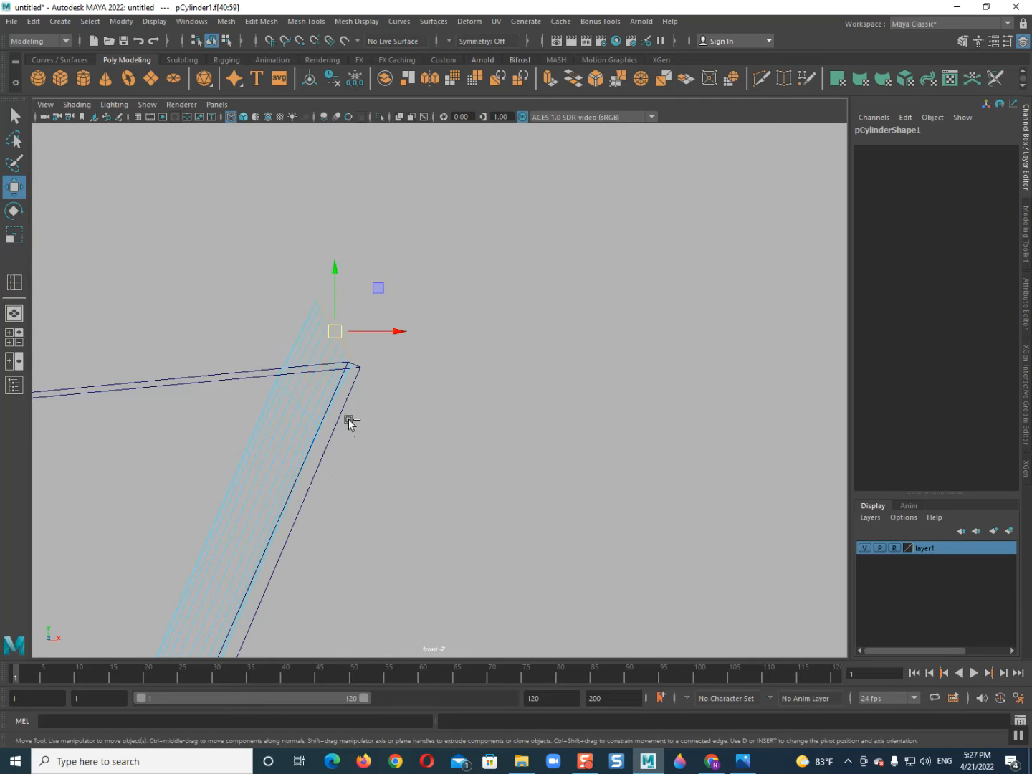
{"action": "left_click_drag", "start_coordinate": [335, 334], "coordinate": [416, 306], "text": "shift"}
{"action": "scroll", "coordinate": [402, 308], "scroll_direction": "down", "scroll_amount": 6}
{"action": "middle_click_drag", "start_coordinate": [389, 344], "coordinate": [368, 510], "text": "alt"}
{"action": "scroll", "coordinate": [328, 534], "scroll_direction": "up", "scroll_amount": 3}
{"action": "middle_click_drag", "start_coordinate": [326, 548], "coordinate": [366, 338], "text": "alt"}
{"action": "scroll", "coordinate": [337, 473], "scroll_direction": "down", "scroll_amount": 4}
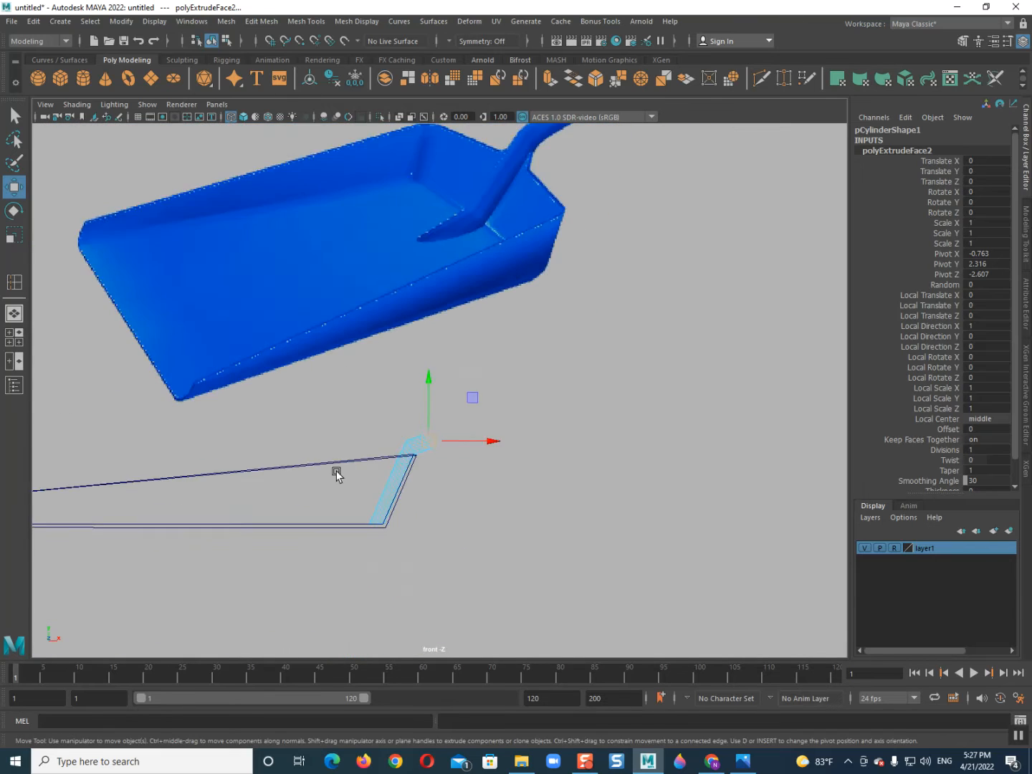
Bevel the cylinder's edge ring at the bend above the back rim with a fraction of 0.5 and one segment.
{"action": "scroll", "coordinate": [333, 430], "scroll_direction": "up", "scroll_amount": 6}
{"action": "scroll", "coordinate": [365, 501], "scroll_direction": "up", "scroll_amount": 1}
{"action": "middle_click_drag", "start_coordinate": [376, 513], "coordinate": [371, 376], "text": "alt"}
{"action": "scroll", "coordinate": [323, 470], "scroll_direction": "down", "scroll_amount": 6}
{"action": "scroll", "coordinate": [331, 468], "scroll_direction": "up", "scroll_amount": 6}
{"action": "scroll", "coordinate": [328, 521], "scroll_direction": "up", "scroll_amount": 2}
{"action": "left_click", "coordinate": [304, 379]}
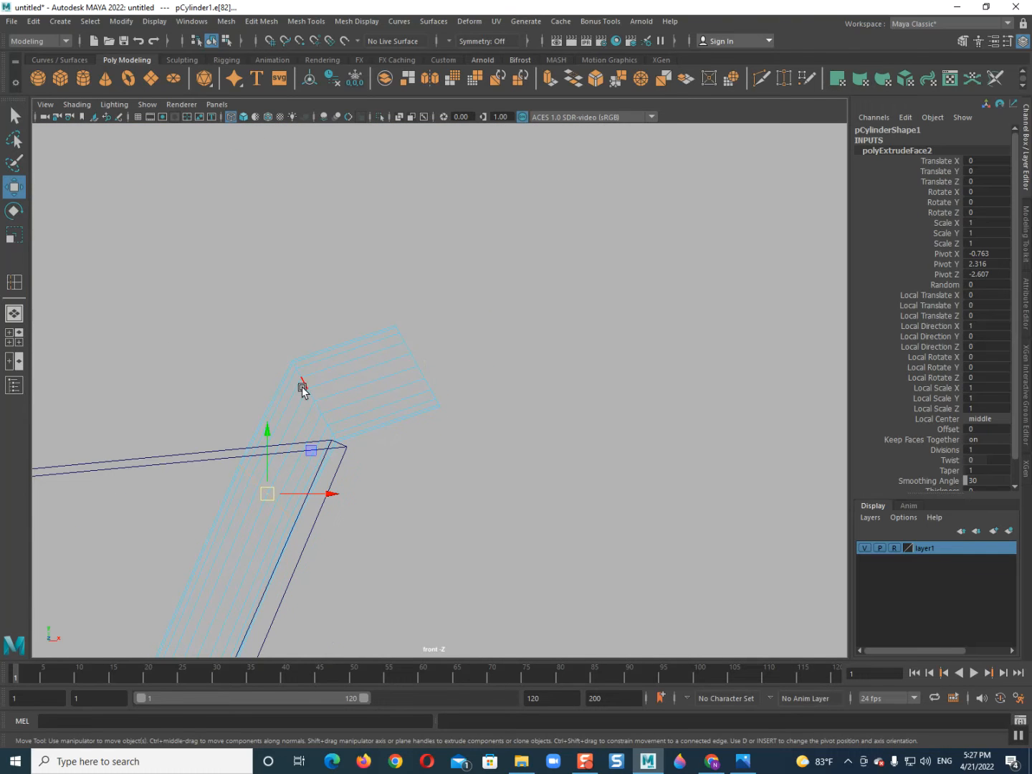
{"action": "double_click", "coordinate": [304, 386]}
{"action": "right_click_drag", "start_coordinate": [304, 385], "coordinate": [328, 382], "text": "shift"}
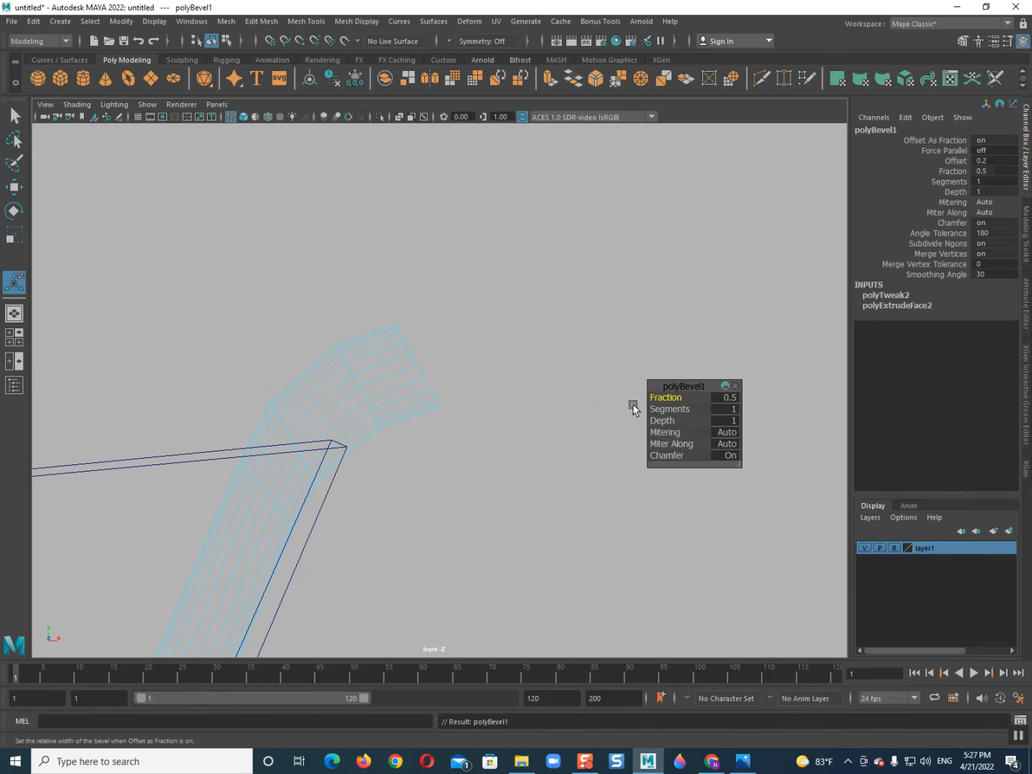
Select the cap faces at the cylinder's outer end by converting the cap's centre vertex to faces.
{"action": "right_click_drag", "start_coordinate": [296, 357], "coordinate": [405, 352]}
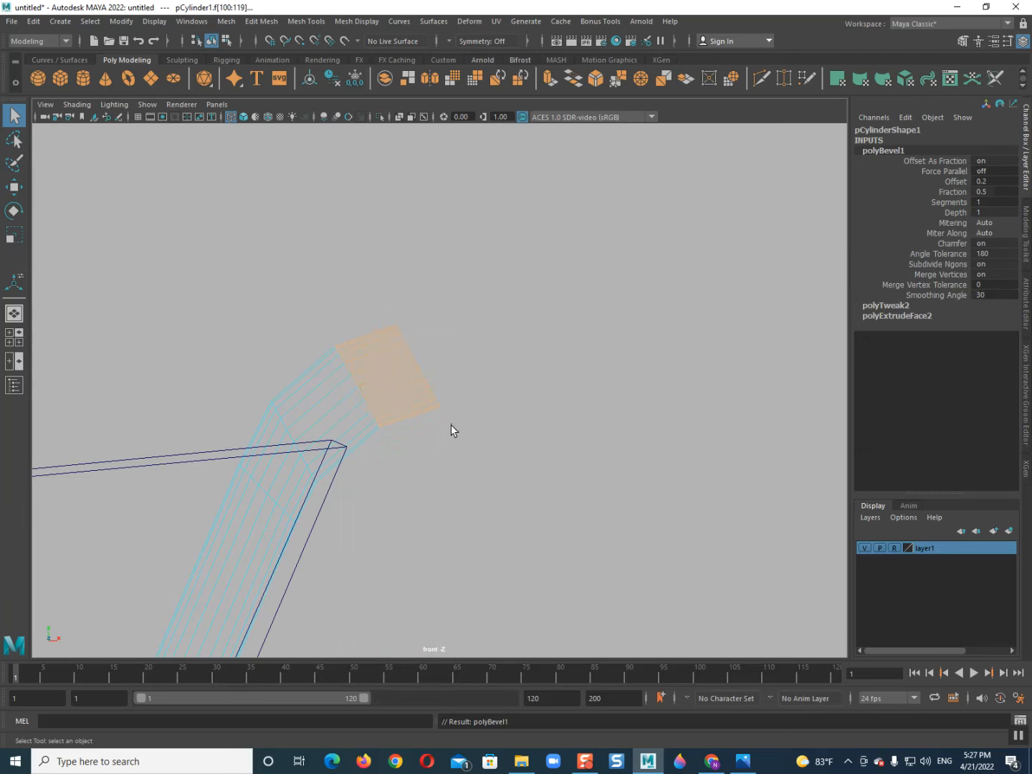
{"action": "key", "text": "space"}
{"action": "left_click_drag", "start_coordinate": [454, 406], "coordinate": [459, 380]}
{"action": "left_click_drag", "start_coordinate": [510, 416], "coordinate": [381, 468], "text": "alt"}
{"action": "scroll", "coordinate": [415, 463], "scroll_direction": "up", "scroll_amount": 6}
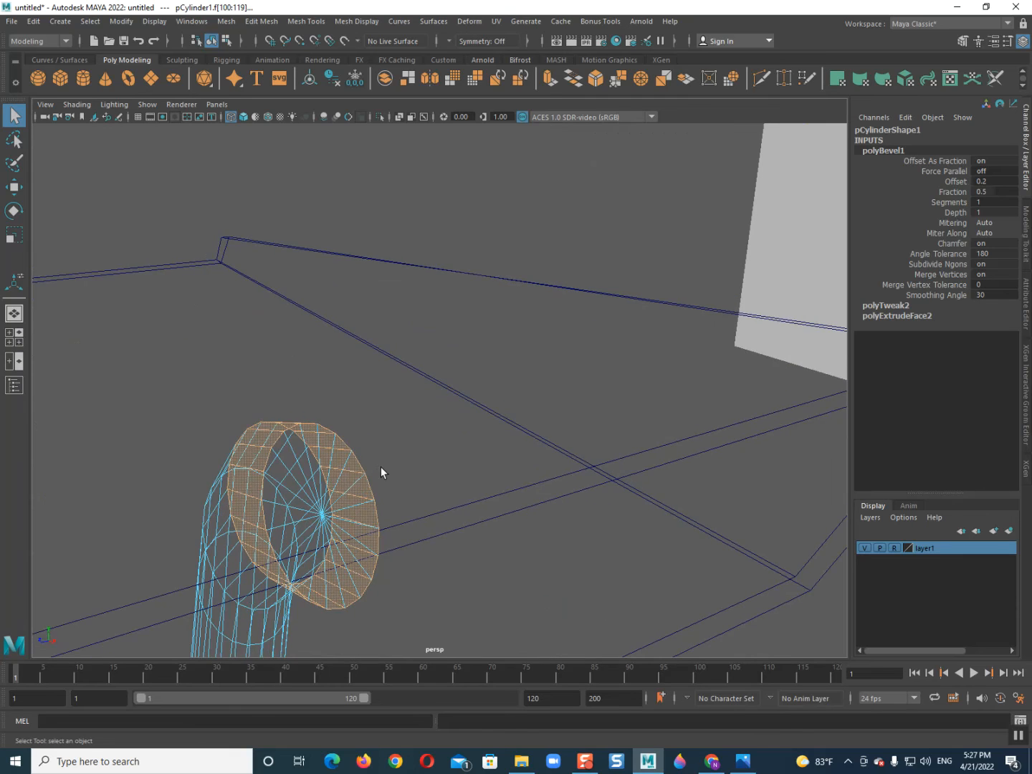
{"action": "key", "text": "5"}
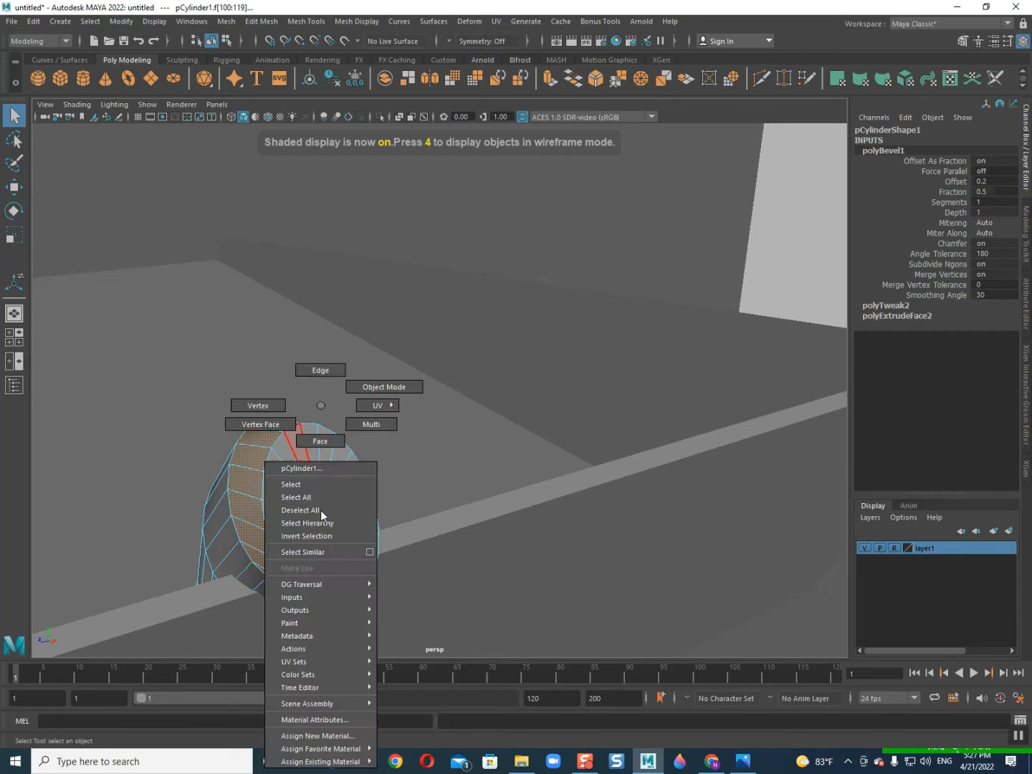
{"action": "key", "text": "F9"}
{"action": "left_click", "coordinate": [327, 518]}
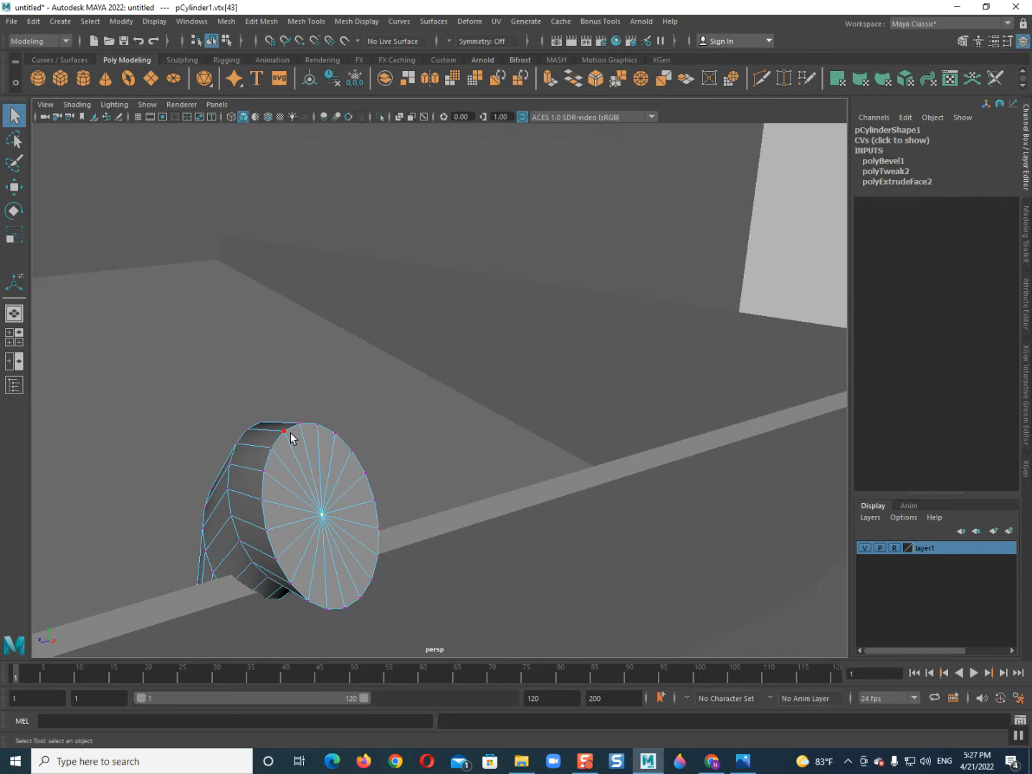
{"action": "right_click_drag", "start_coordinate": [312, 455], "coordinate": [316, 563], "text": "ctrl"}
{"action": "left_click_drag", "start_coordinate": [319, 538], "coordinate": [437, 532], "text": "alt"}
{"action": "key", "text": "space"}
{"action": "key", "text": "4"}
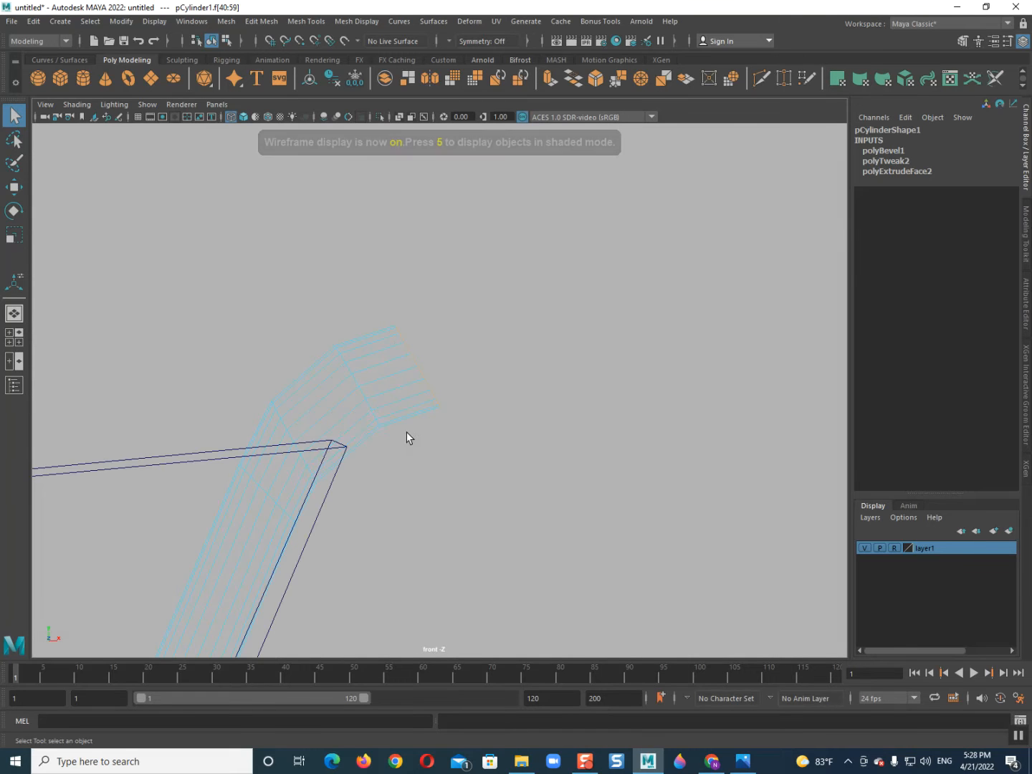
Extrude the end cap outward beyond the pan's back rim and flatten it along X with a scale of 0.
{"action": "right_click", "coordinate": [354, 406]}
{"action": "right_click_drag", "start_coordinate": [362, 403], "coordinate": [357, 406]}
{"action": "key", "text": "w"}
{"action": "scroll", "coordinate": [432, 314], "scroll_direction": "down", "scroll_amount": 5}
{"action": "scroll", "coordinate": [470, 405], "scroll_direction": "down", "scroll_amount": 2}
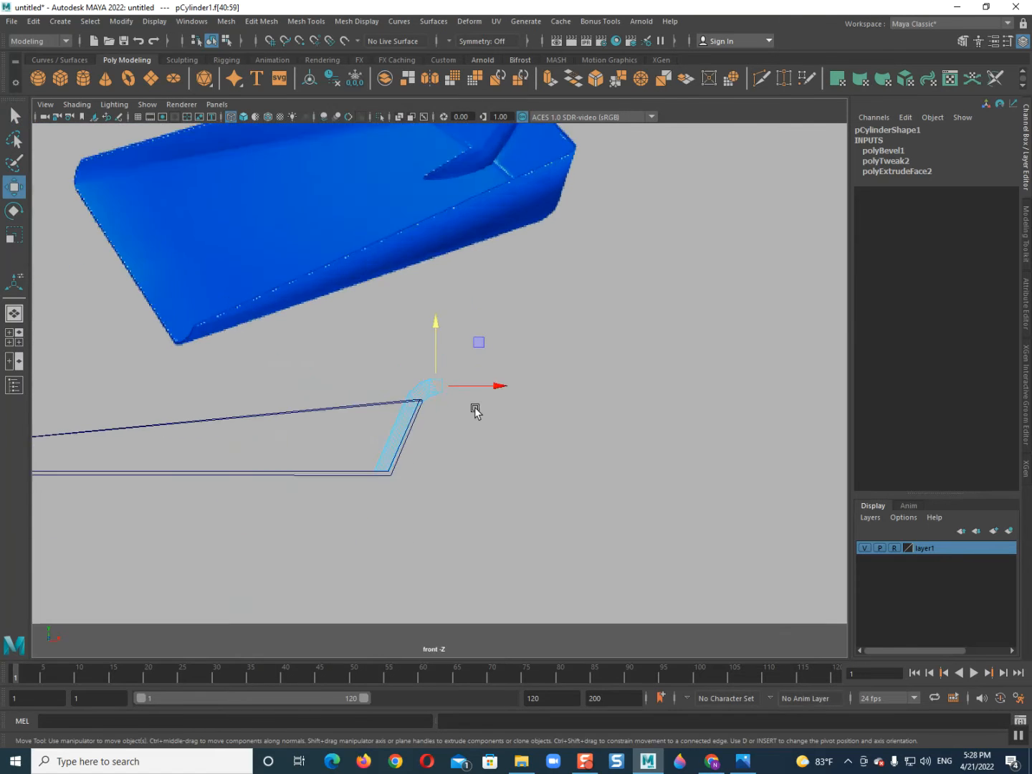
{"action": "key", "text": "ctrl+e"}
{"action": "left_click_drag", "start_coordinate": [466, 371], "coordinate": [499, 377]}
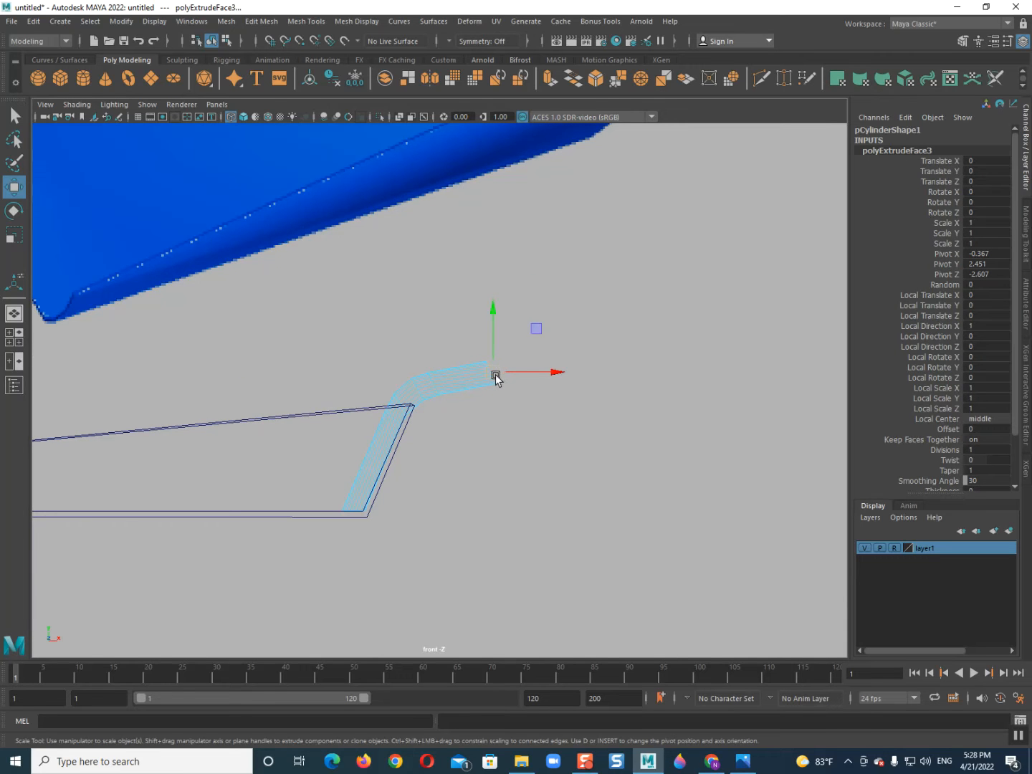
{"action": "key", "text": "r"}
{"action": "middle_click_drag", "start_coordinate": [512, 374], "coordinate": [481, 390]}
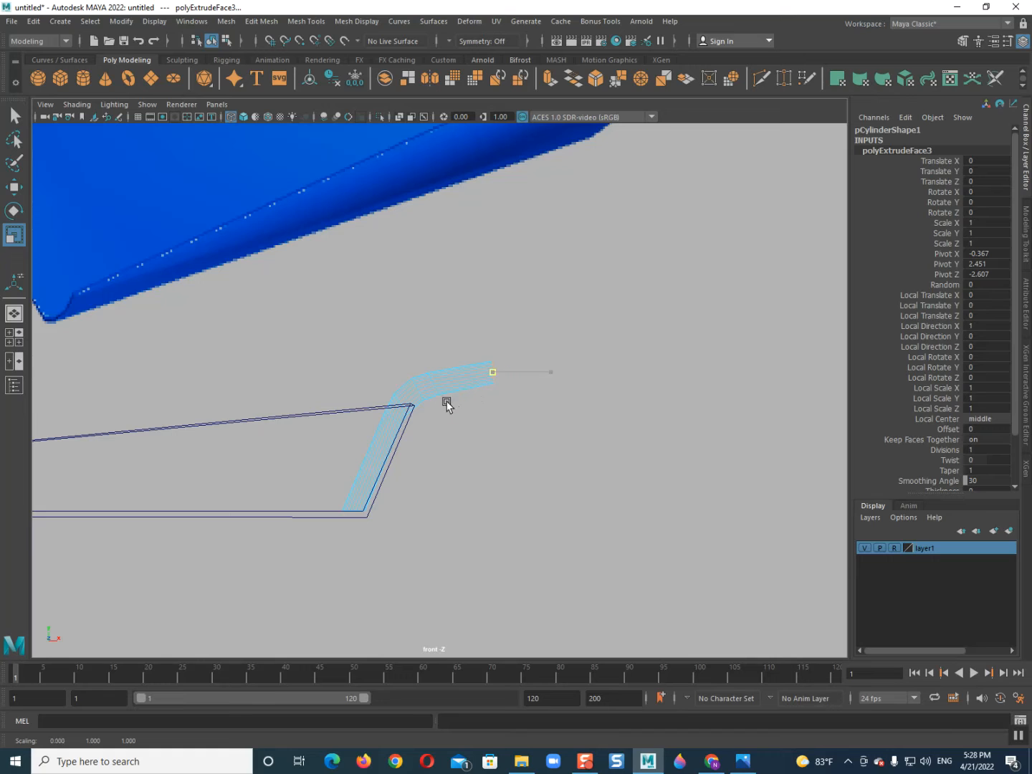
Extrude the flattened end cap once more along X to lengthen the handle.
{"action": "key", "text": "w"}
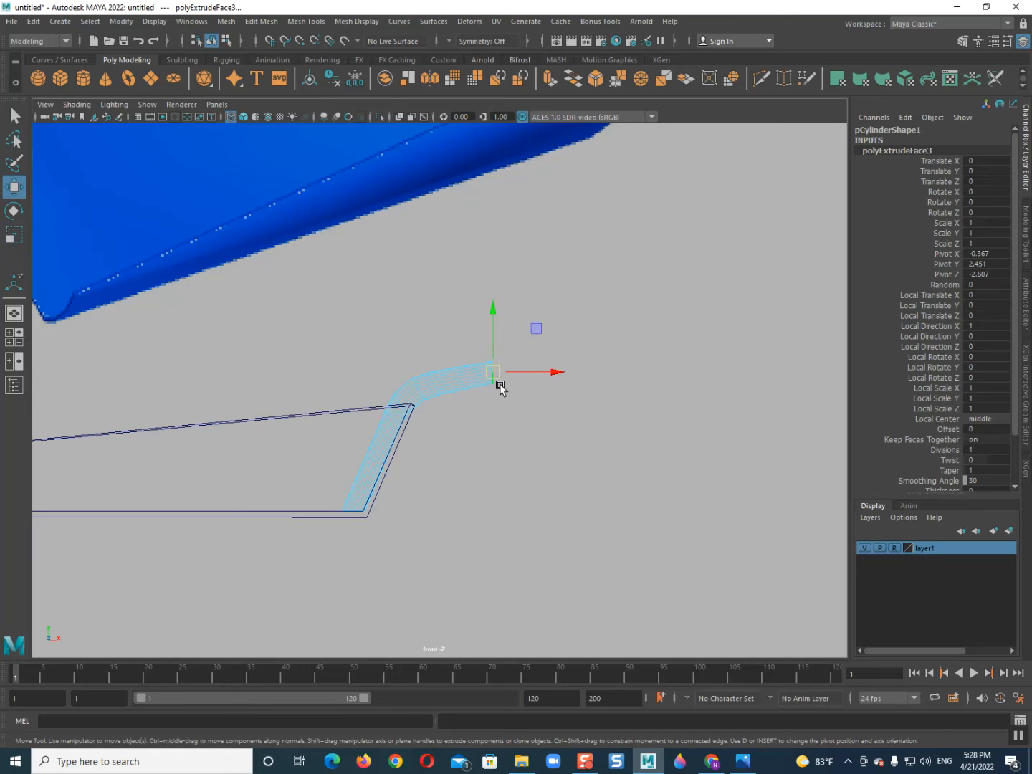
{"action": "left_click_drag", "start_coordinate": [497, 376], "coordinate": [578, 371]}
{"action": "scroll", "coordinate": [574, 374], "scroll_direction": "down", "scroll_amount": 5}
{"action": "middle_click_drag", "start_coordinate": [572, 376], "coordinate": [451, 535], "text": "alt"}
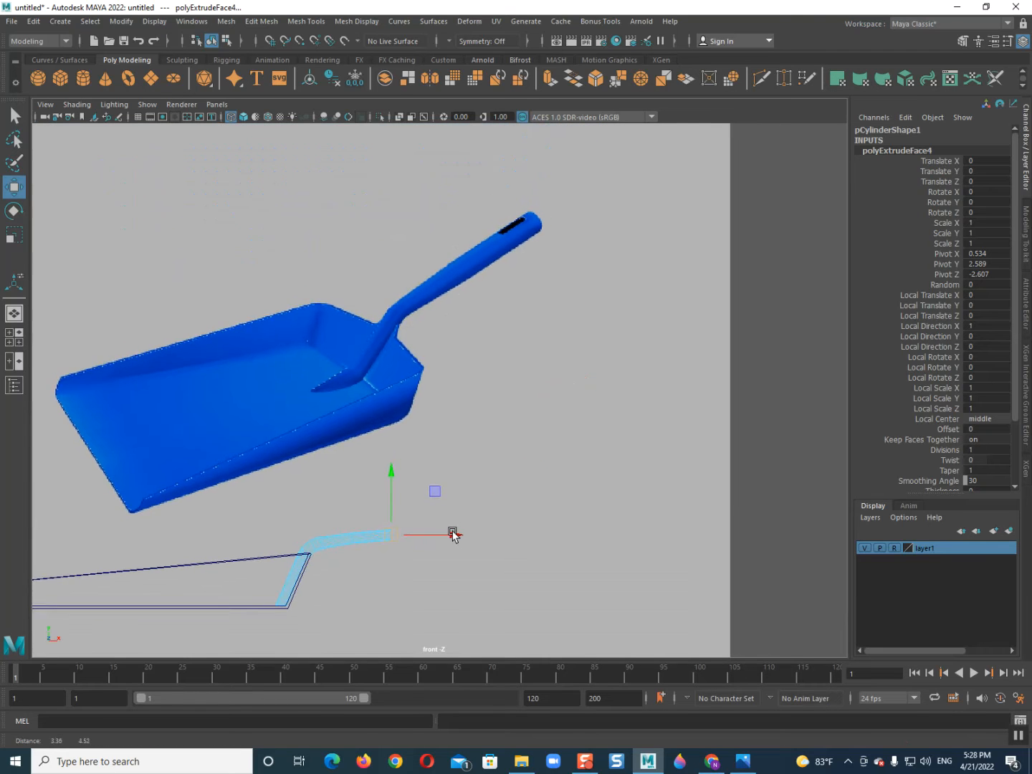
Raise the handle's last two vertex rings, with the end ring at about 2.814 in Y.
{"action": "scroll", "coordinate": [452, 534], "scroll_direction": "up", "scroll_amount": 6}
{"action": "scroll", "coordinate": [457, 461], "scroll_direction": "up", "scroll_amount": 3}
{"action": "middle_click_drag", "start_coordinate": [370, 610], "coordinate": [459, 394], "text": "alt"}
{"action": "right_click_drag", "start_coordinate": [399, 290], "coordinate": [306, 269]}
{"action": "left_click_drag", "start_coordinate": [329, 271], "coordinate": [506, 409]}
{"action": "left_click_drag", "start_coordinate": [445, 347], "coordinate": [459, 337]}
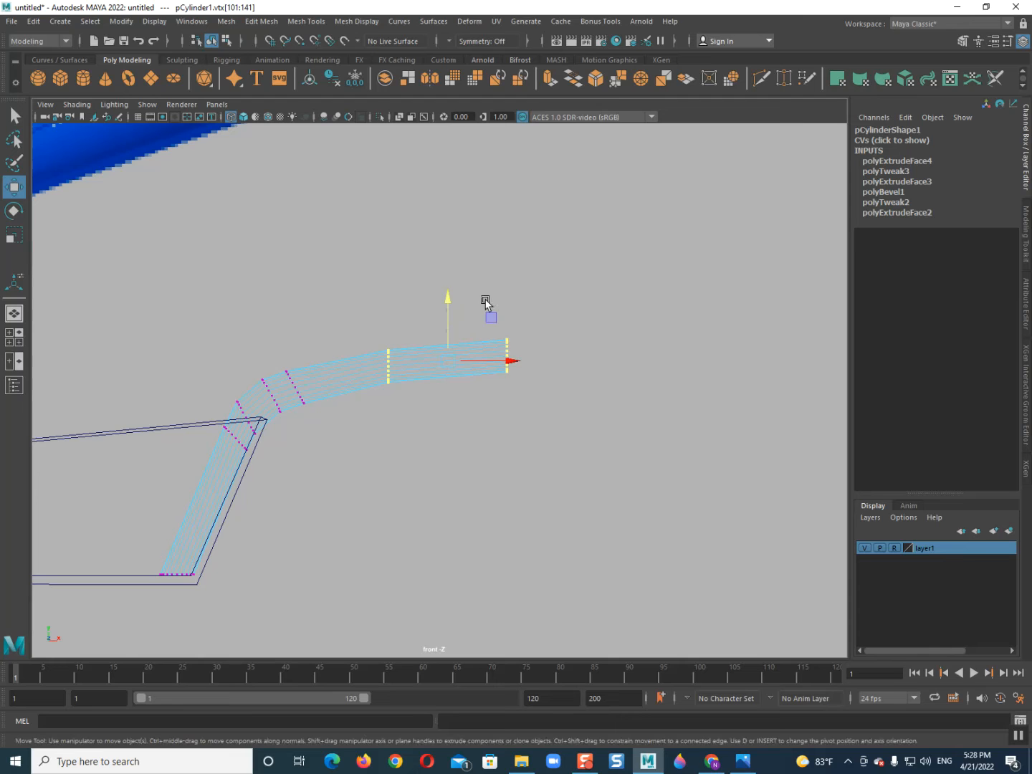
{"action": "left_click_drag", "start_coordinate": [532, 389], "coordinate": [509, 291]}
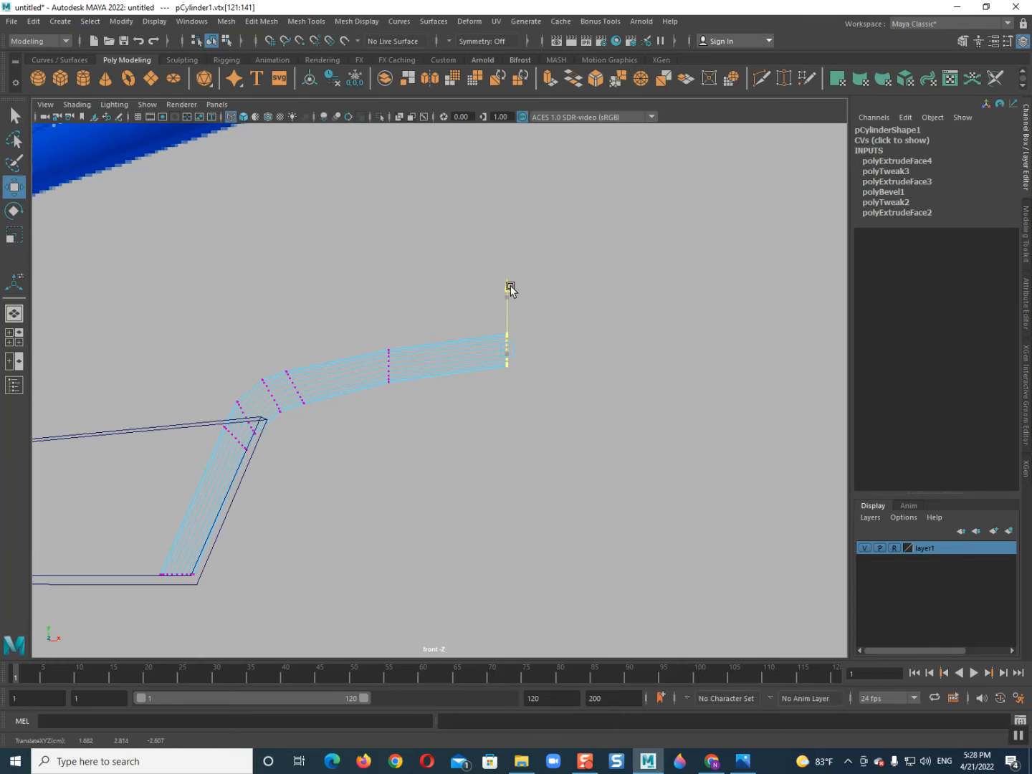
Insert an edge loop around the middle of the handle's bend, at the pan's back rim corner.
{"action": "middle_click_drag", "start_coordinate": [279, 438], "coordinate": [524, 396], "text": "alt"}
{"action": "mouse_move", "coordinate": [339, 430]}
{"action": "middle_mouse_down", "text": "alt"}
{"action": "mouse_move", "coordinate": [395, 413]}
{"action": "mouse_move", "coordinate": [283, 424]}
{"action": "middle_mouse_up", "text": "alt"}
{"action": "scroll", "coordinate": [408, 459], "scroll_direction": "up", "scroll_amount": 8}
{"action": "middle_click_drag", "start_coordinate": [436, 475], "coordinate": [345, 494], "text": "alt"}
{"action": "right_click_drag", "start_coordinate": [436, 362], "coordinate": [429, 433]}
{"action": "right_click", "coordinate": [403, 305], "text": "shift"}
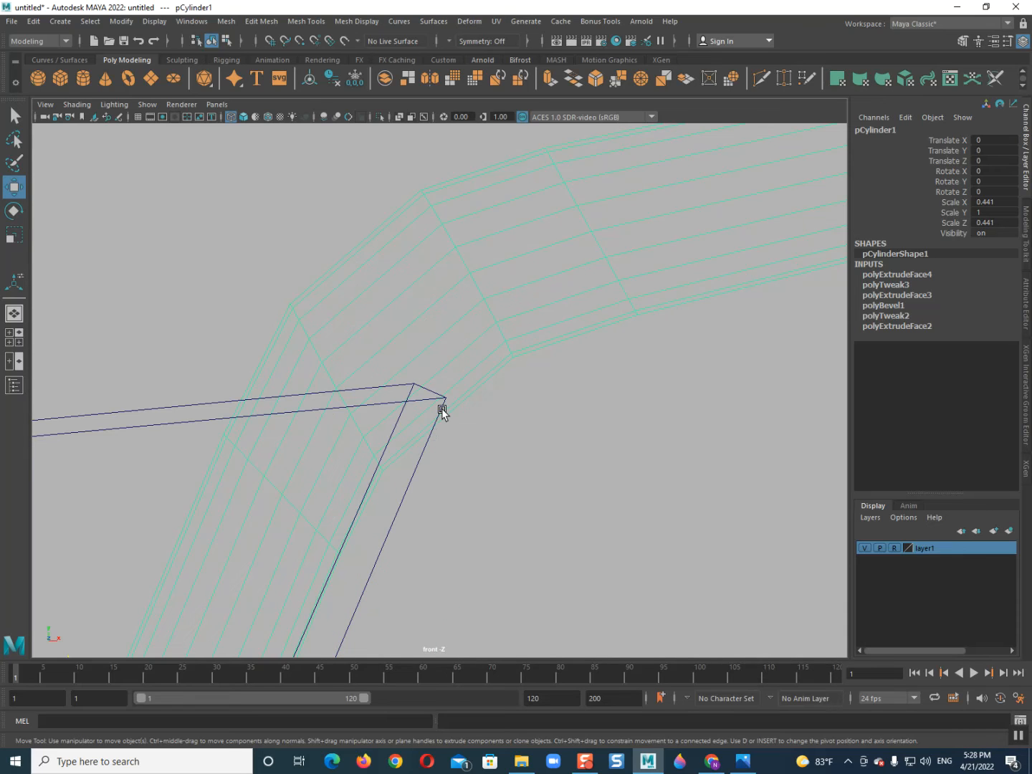
{"action": "right_click_drag", "start_coordinate": [433, 392], "coordinate": [251, 413], "text": "shift"}
{"action": "left_click_drag", "start_coordinate": [343, 249], "coordinate": [344, 248]}
{"action": "left_click", "coordinate": [483, 441]}
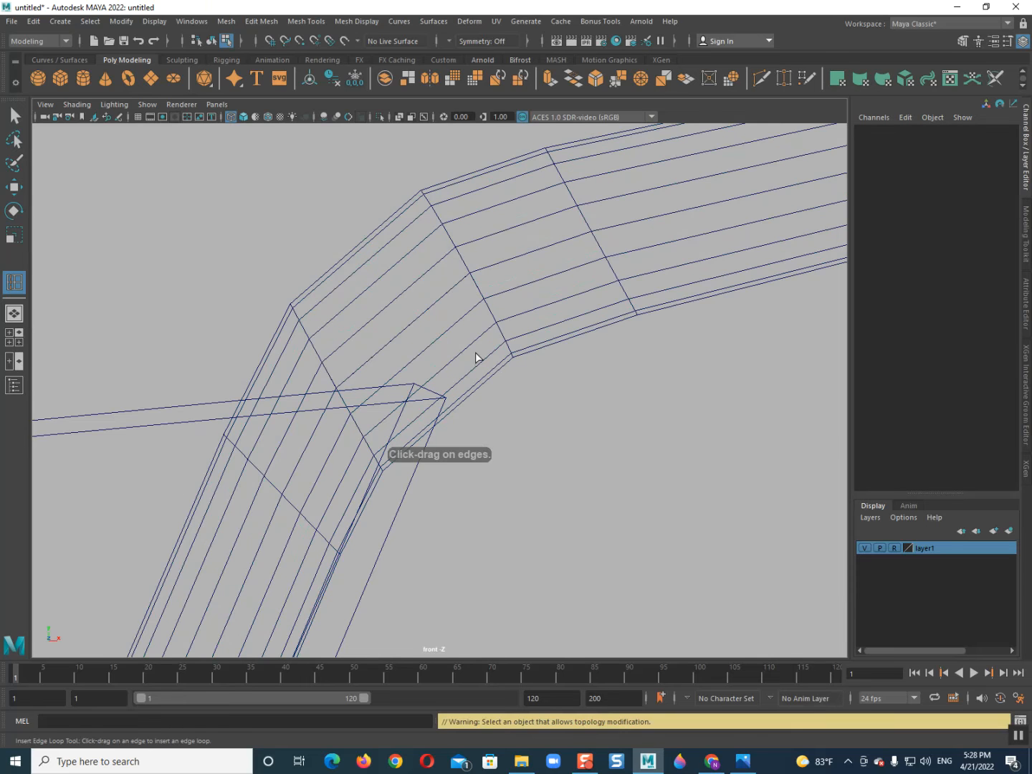
{"action": "left_click", "coordinate": [462, 400]}
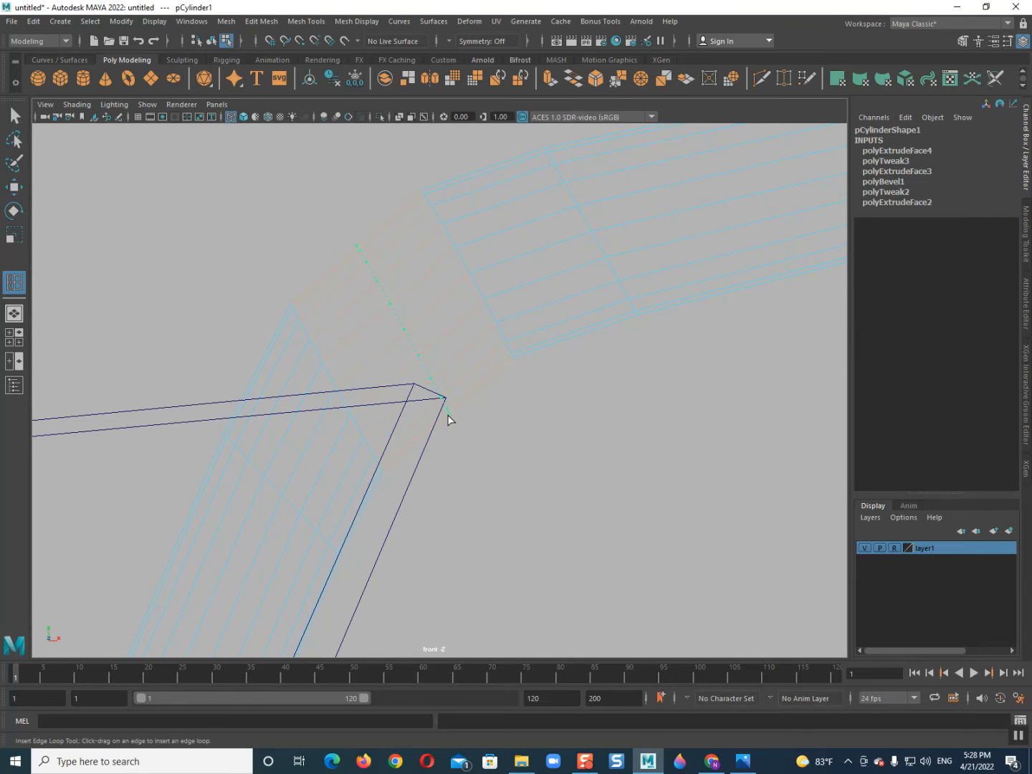
{"action": "left_click", "coordinate": [445, 415]}
Move the new loop's lower vertices up and inward onto the pan's rim corner using Soft Select with a small falloff.
{"action": "right_click", "coordinate": [417, 365]}
{"action": "left_click", "coordinate": [354, 365]}
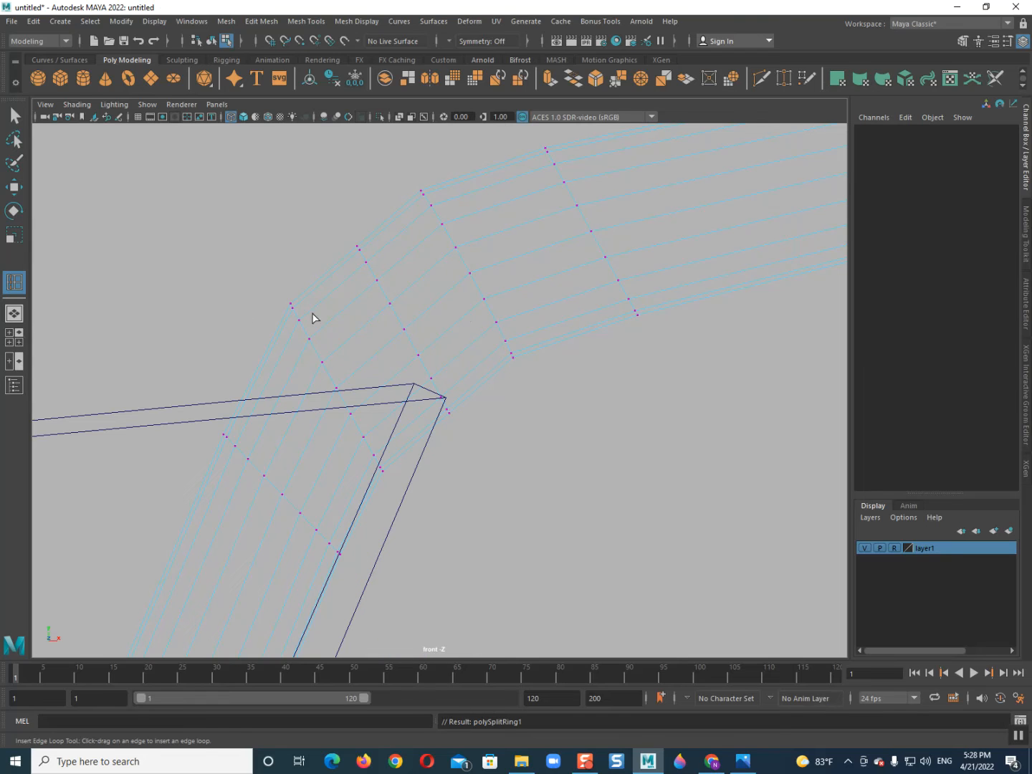
{"action": "key", "text": "q"}
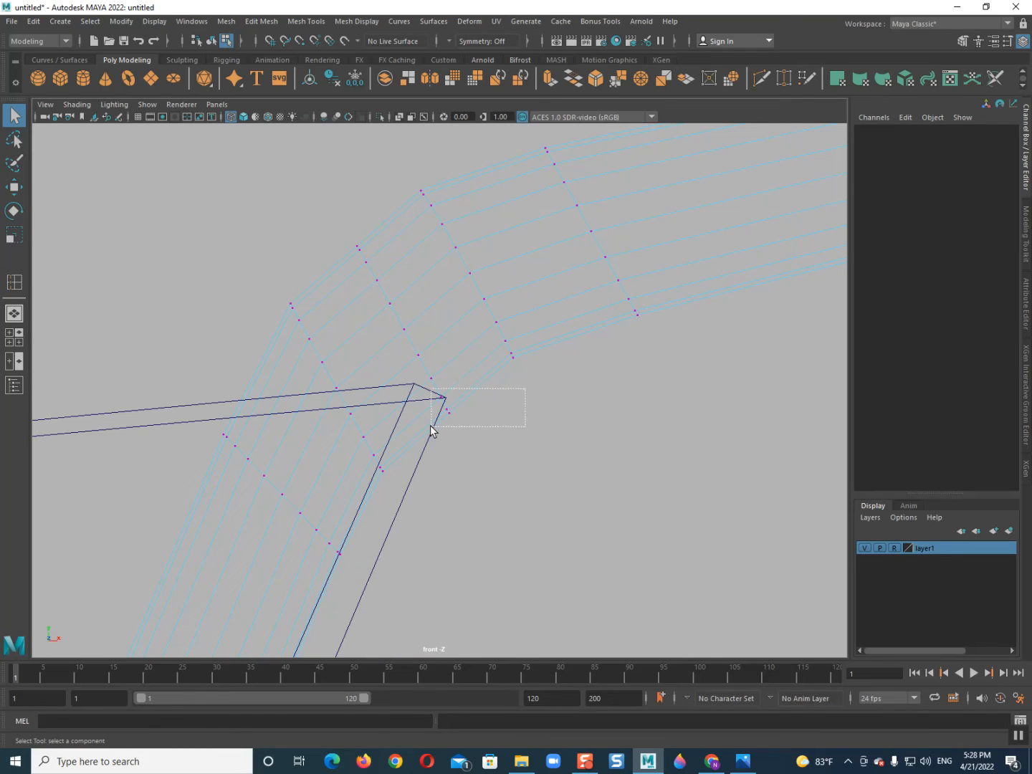
{"action": "left_click_drag", "start_coordinate": [429, 425], "coordinate": [431, 427]}
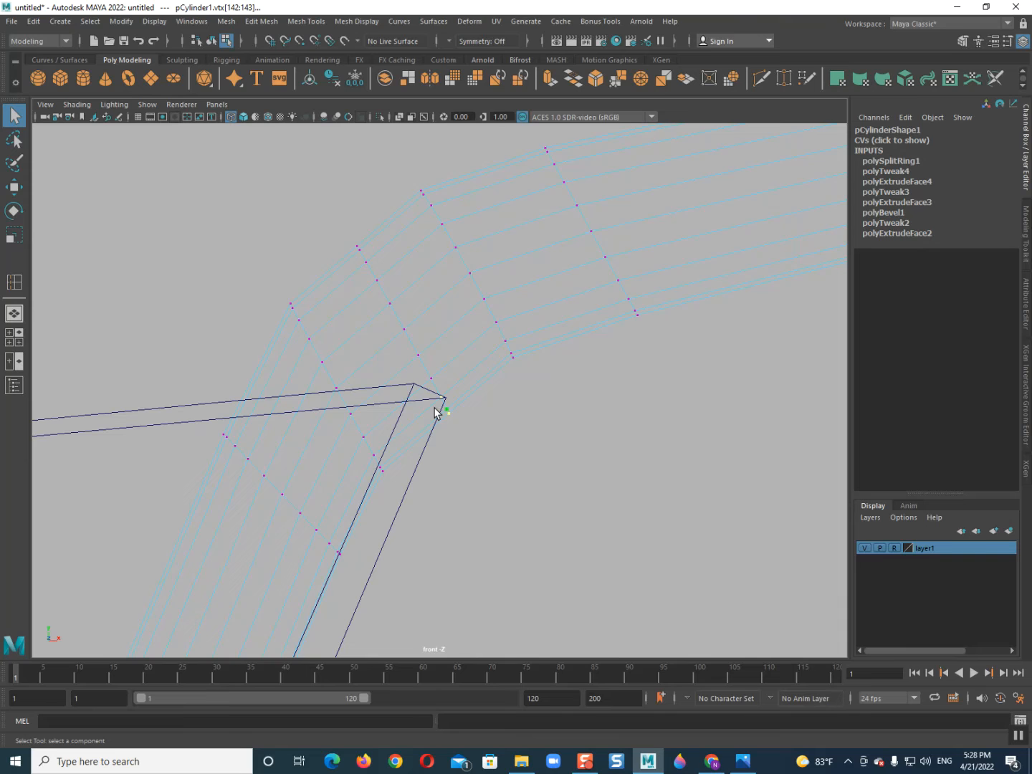
{"action": "key", "text": "b"}
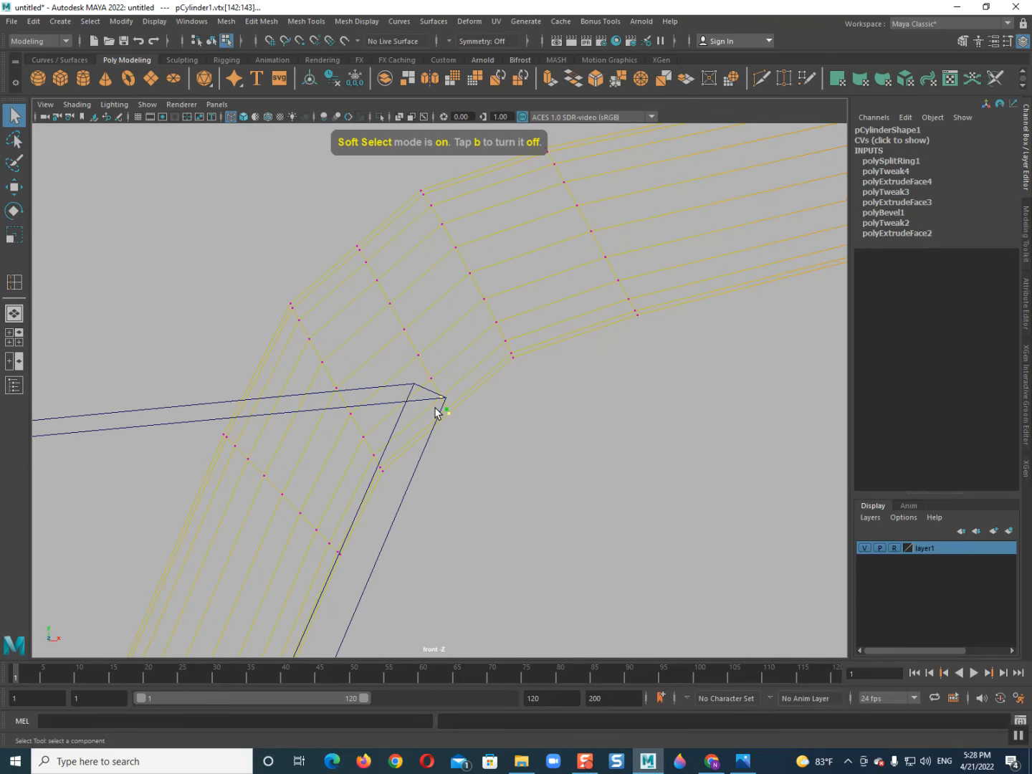
{"action": "left_click_drag", "start_coordinate": [289, 329], "coordinate": [338, 365]}
{"action": "key", "text": "w"}
{"action": "left_click_drag", "start_coordinate": [448, 407], "coordinate": [425, 390]}
{"action": "right_click", "coordinate": [417, 319]}
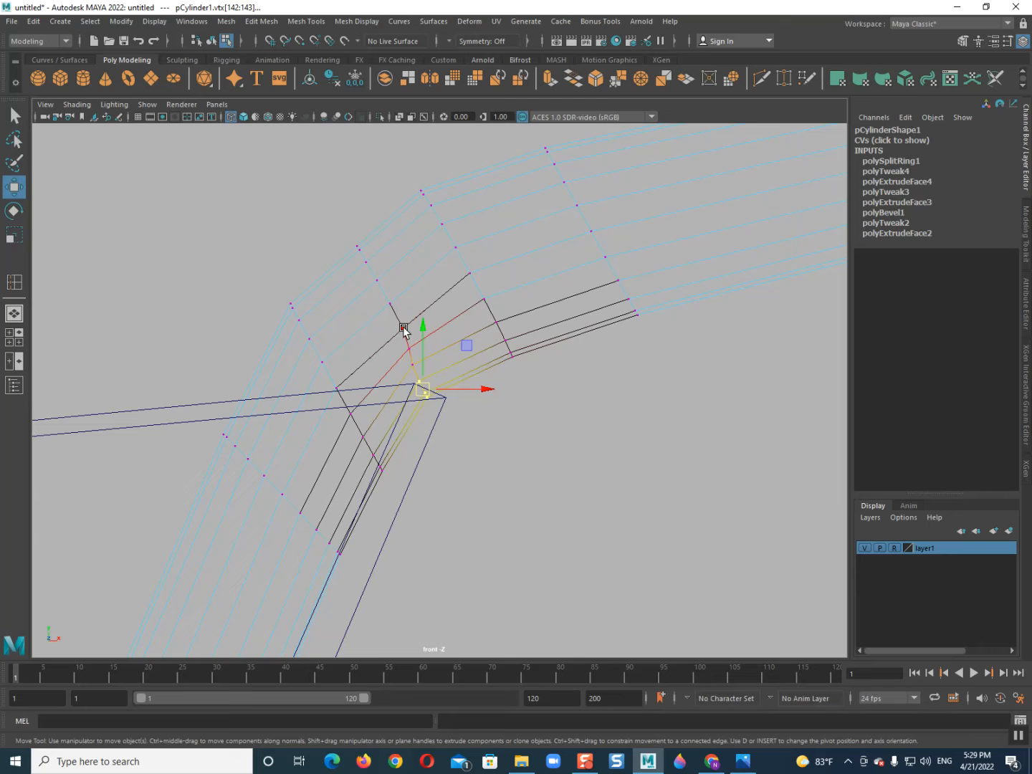
{"action": "right_click_drag", "start_coordinate": [403, 340], "coordinate": [494, 313]}
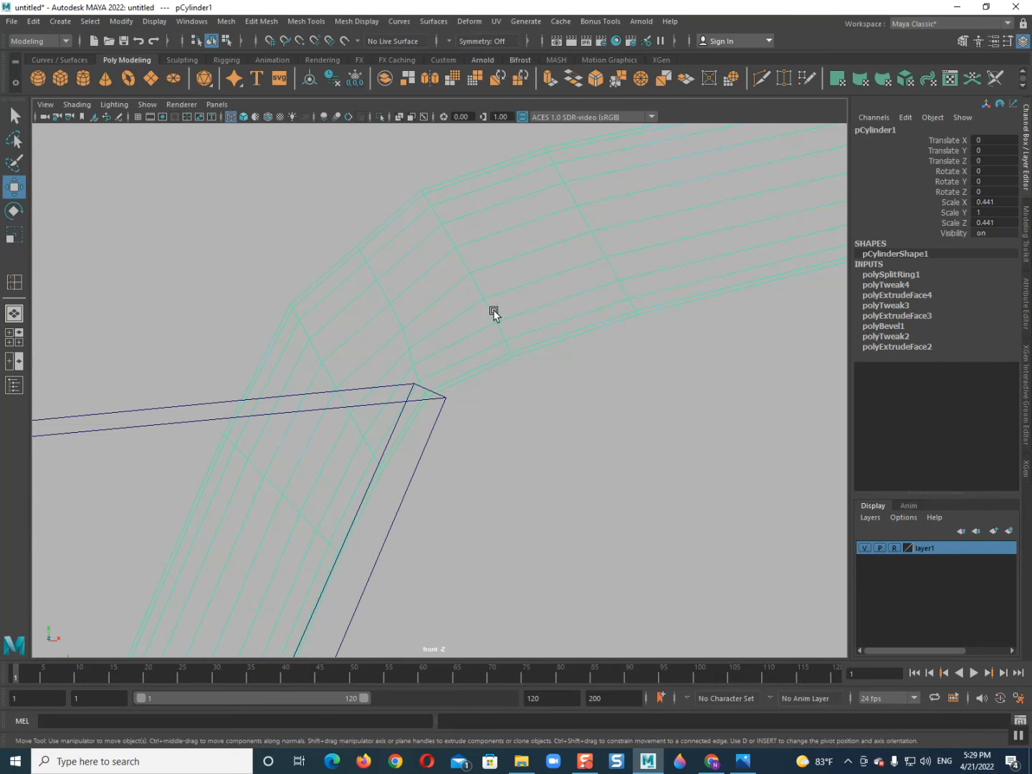
Compare the handle's curve with the reference dustpan and examine its joint with the pan in perspective.
{"action": "scroll", "coordinate": [474, 334], "scroll_direction": "down", "scroll_amount": 8}
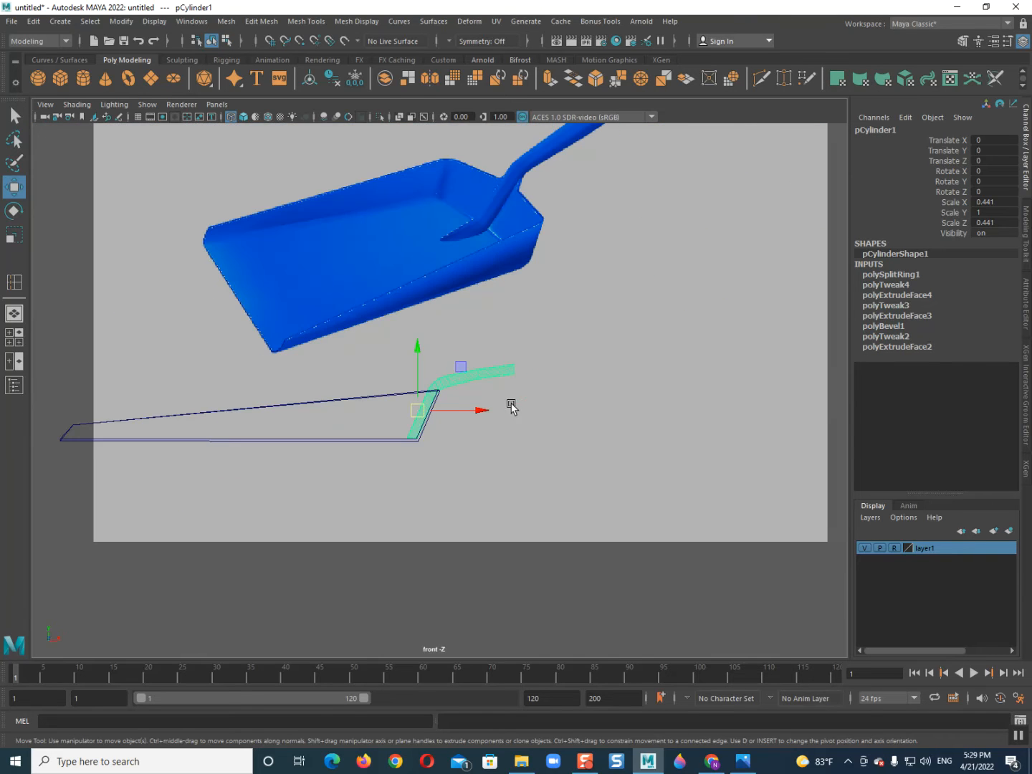
{"action": "scroll", "coordinate": [493, 397], "scroll_direction": "up", "scroll_amount": 2}
{"action": "scroll", "coordinate": [519, 400], "scroll_direction": "up", "scroll_amount": 2}
{"action": "middle_click_drag", "start_coordinate": [518, 400], "coordinate": [416, 507], "text": "alt"}
{"action": "scroll", "coordinate": [428, 456], "scroll_direction": "down", "scroll_amount": 5}
{"action": "scroll", "coordinate": [421, 486], "scroll_direction": "up", "scroll_amount": 2}
{"action": "scroll", "coordinate": [449, 466], "scroll_direction": "up", "scroll_amount": 2}
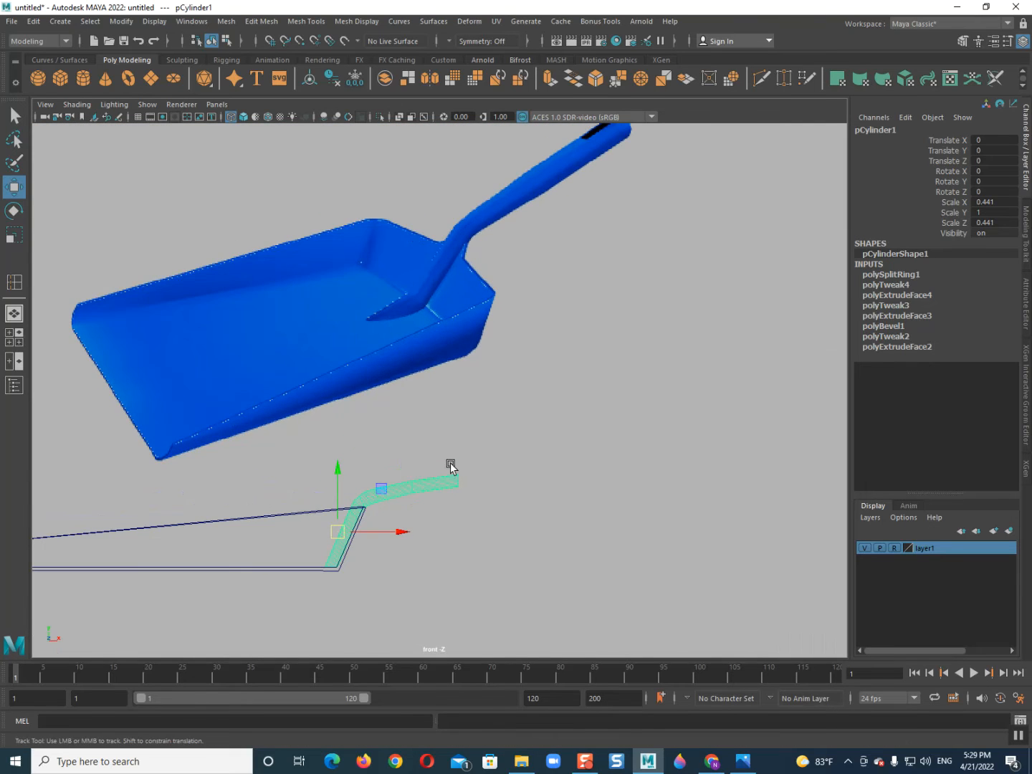
{"action": "key", "text": "space"}
{"action": "mouse_move", "coordinate": [449, 465]}
{"action": "left_mouse_down"}
{"action": "mouse_move", "coordinate": [429, 365]}
{"action": "mouse_move", "coordinate": [390, 454]}
{"action": "left_mouse_up"}
{"action": "key", "text": "5"}
{"action": "left_click", "coordinate": [184, 301]}
{"action": "left_click_drag", "start_coordinate": [184, 300], "coordinate": [606, 518], "text": "alt"}
Widen the five vertex rings around the handle's bend by scaling them to about 1.153 in Z.
{"action": "left_click", "coordinate": [500, 461]}
{"action": "right_click_drag", "start_coordinate": [524, 400], "coordinate": [444, 415]}
{"action": "left_click_drag", "start_coordinate": [444, 414], "coordinate": [508, 368], "text": "alt"}
{"action": "right_click_drag", "start_coordinate": [577, 291], "coordinate": [487, 309]}
{"action": "left_click", "coordinate": [569, 286]}
{"action": "left_click_drag", "start_coordinate": [483, 347], "coordinate": [505, 333], "text": "alt"}
{"action": "left_click_drag", "start_coordinate": [507, 275], "coordinate": [572, 362]}
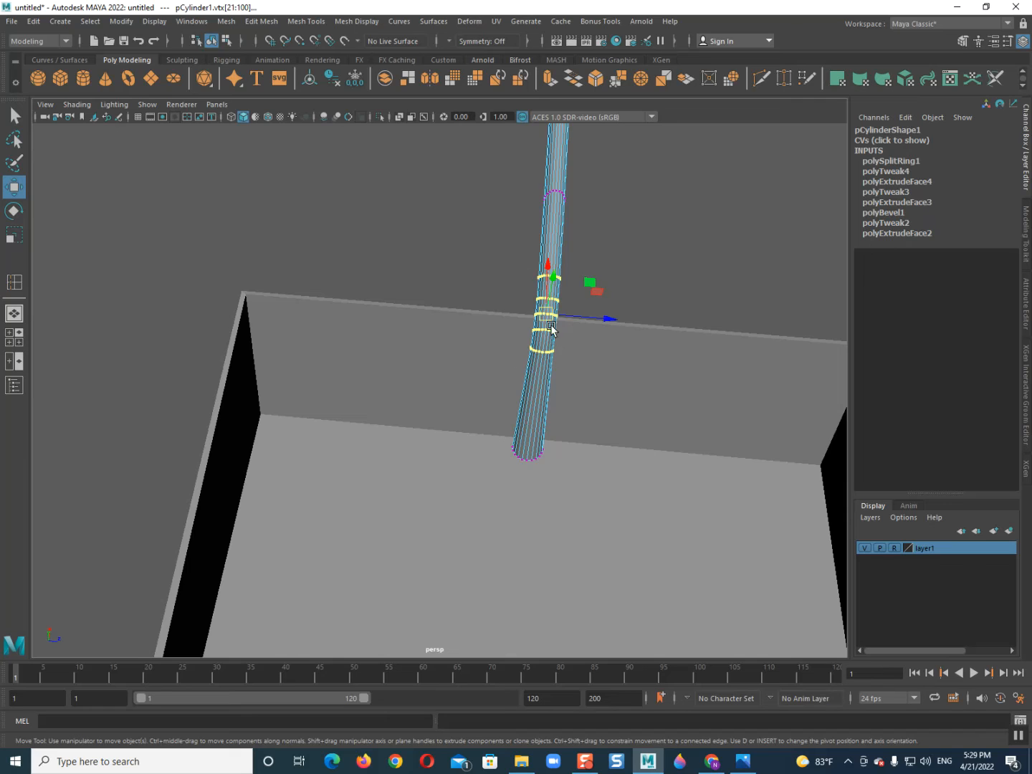
{"action": "left_click_drag", "start_coordinate": [467, 226], "coordinate": [578, 373]}
{"action": "key", "text": "r"}
{"action": "left_click_drag", "start_coordinate": [590, 315], "coordinate": [597, 319]}
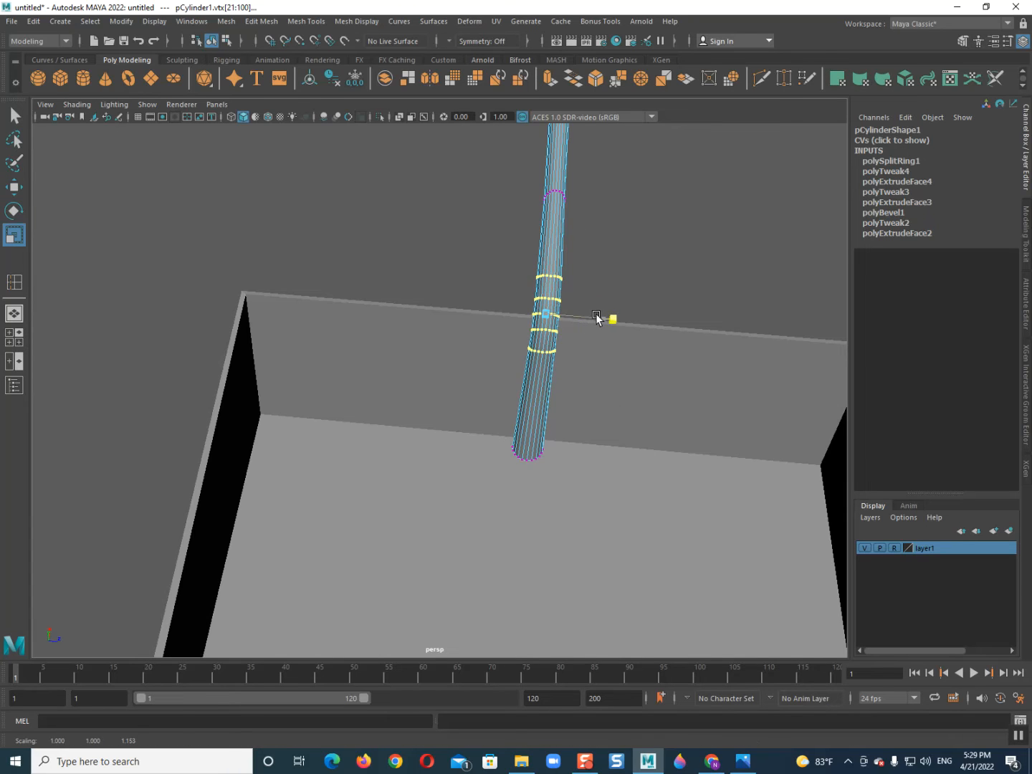
{"action": "left_click_drag", "start_coordinate": [578, 390], "coordinate": [408, 344], "text": "alt"}
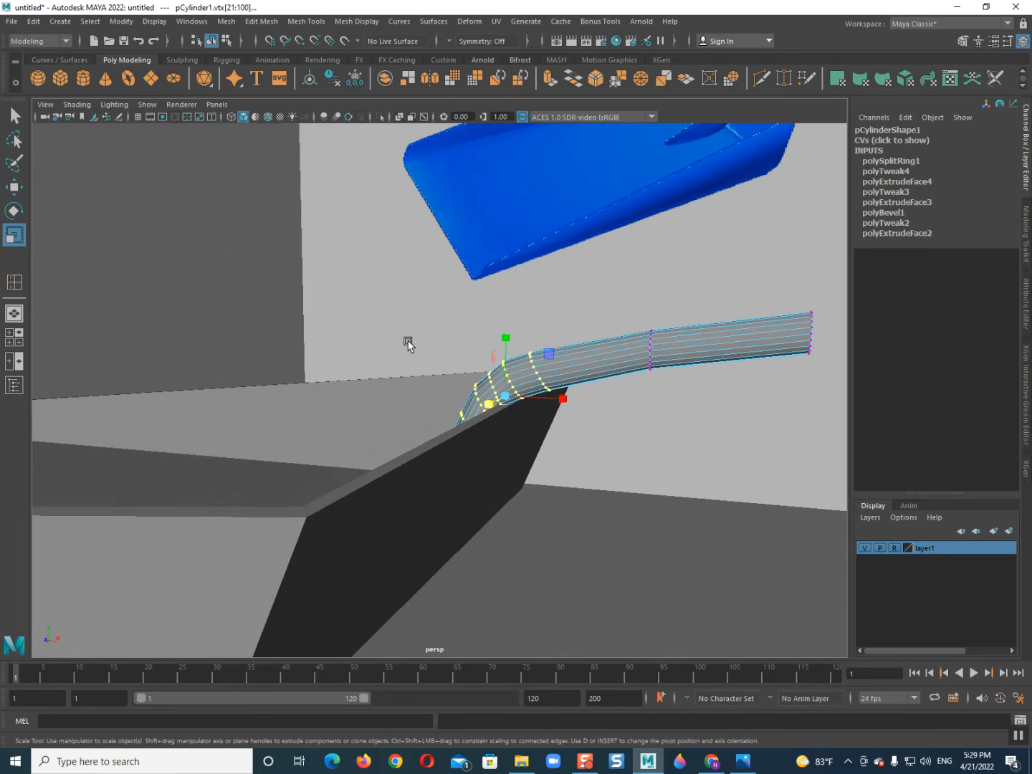
Narrow the whole pan by scaling it to about 0.736 in Z.
{"action": "key", "text": "F8"}
{"action": "scroll", "coordinate": [525, 406], "scroll_direction": "down", "scroll_amount": 5}
{"action": "left_click_drag", "start_coordinate": [526, 406], "coordinate": [522, 459], "text": "alt"}
{"action": "scroll", "coordinate": [493, 460], "scroll_direction": "up", "scroll_amount": 7}
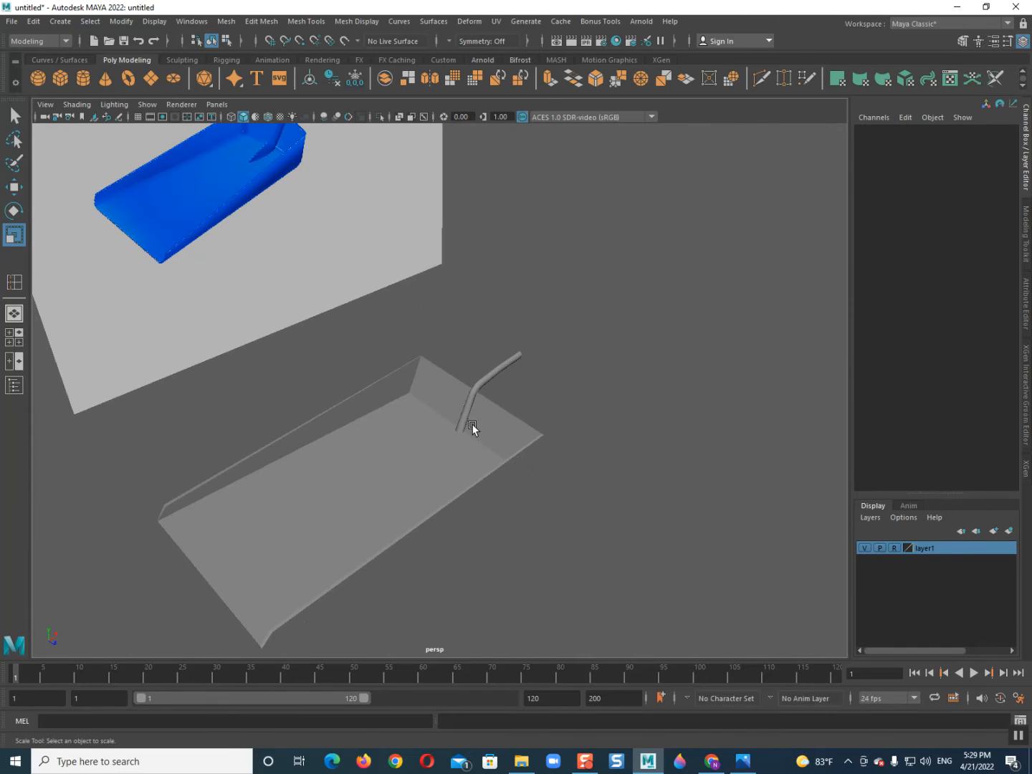
{"action": "left_click", "coordinate": [466, 413]}
{"action": "scroll", "coordinate": [448, 464], "scroll_direction": "down", "scroll_amount": 5}
{"action": "left_click_drag", "start_coordinate": [455, 481], "coordinate": [448, 450], "text": "alt"}
{"action": "left_click", "coordinate": [448, 448]}
{"action": "scroll", "coordinate": [446, 448], "scroll_direction": "up", "scroll_amount": 5}
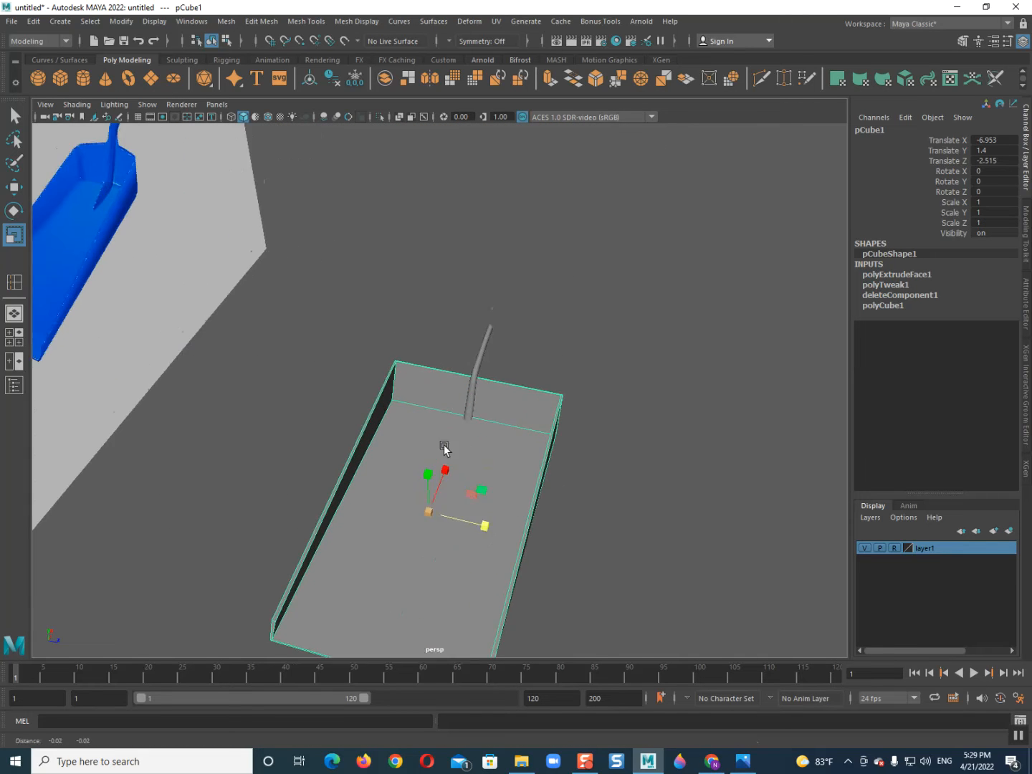
{"action": "middle_click_drag", "start_coordinate": [445, 449], "coordinate": [438, 382], "text": "alt"}
{"action": "left_click_drag", "start_coordinate": [467, 449], "coordinate": [448, 448]}
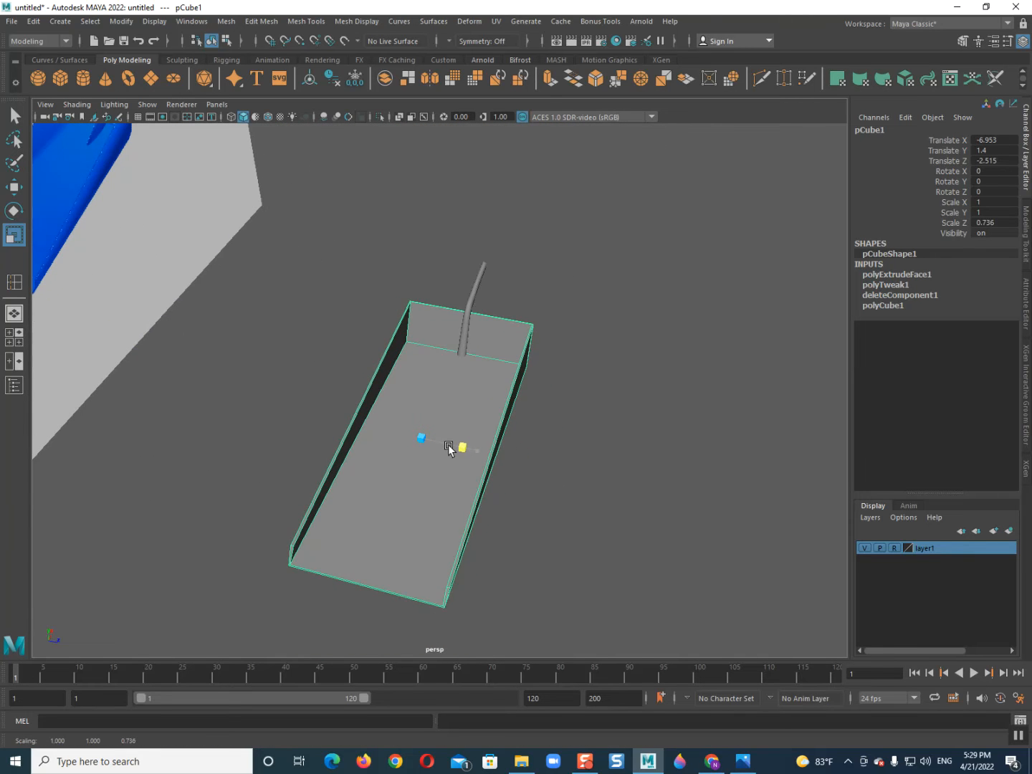
Shorten the pan by moving its front-end vertices along X toward the back wall.
{"action": "left_click_drag", "start_coordinate": [430, 491], "coordinate": [345, 379], "text": "alt"}
{"action": "left_click", "coordinate": [208, 330]}
{"action": "left_click_drag", "start_coordinate": [209, 330], "coordinate": [358, 448]}
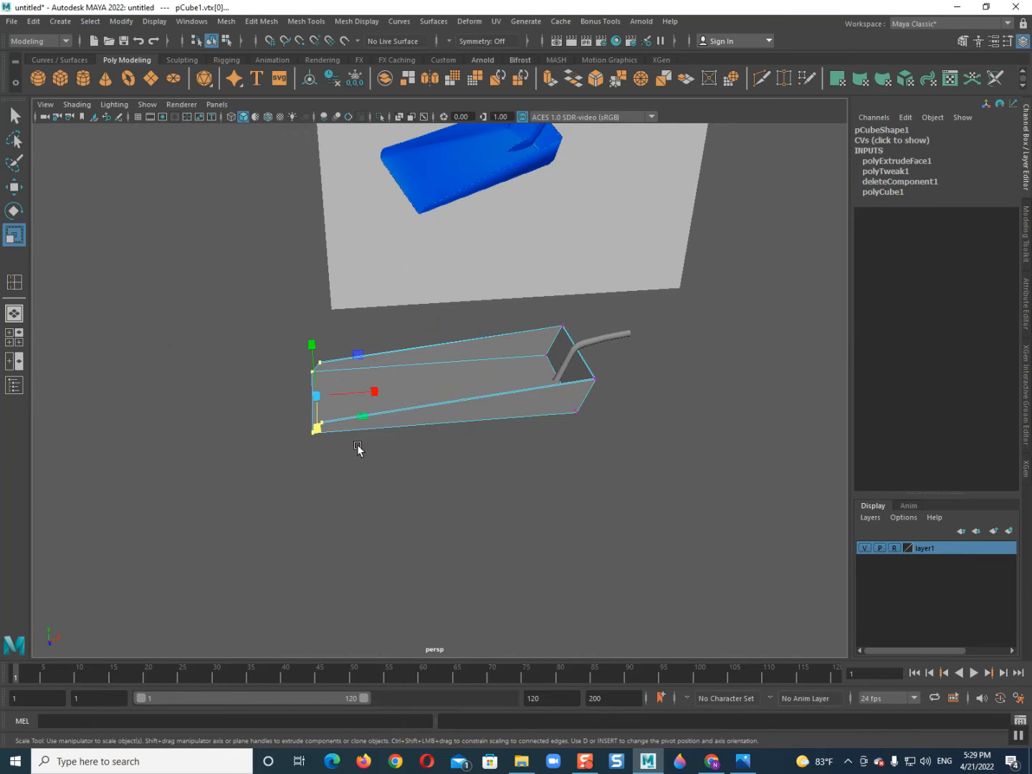
{"action": "left_click_drag", "start_coordinate": [351, 394], "coordinate": [498, 388]}
{"action": "key", "text": "F8"}
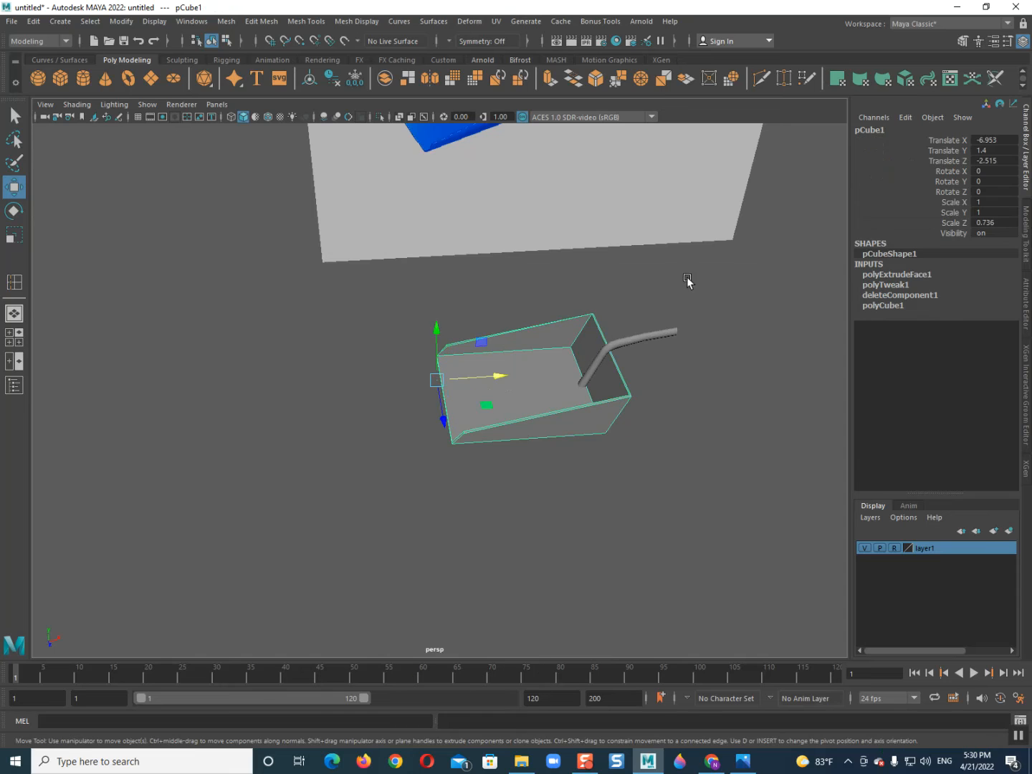
Insert two edge loops around the handle near its free end, one a short distance back and one close to the tip.
{"action": "left_click", "coordinate": [648, 337]}
{"action": "scroll", "coordinate": [443, 552], "scroll_direction": "up", "scroll_amount": 5}
{"action": "left_click_drag", "start_coordinate": [442, 550], "coordinate": [470, 488], "text": "alt"}
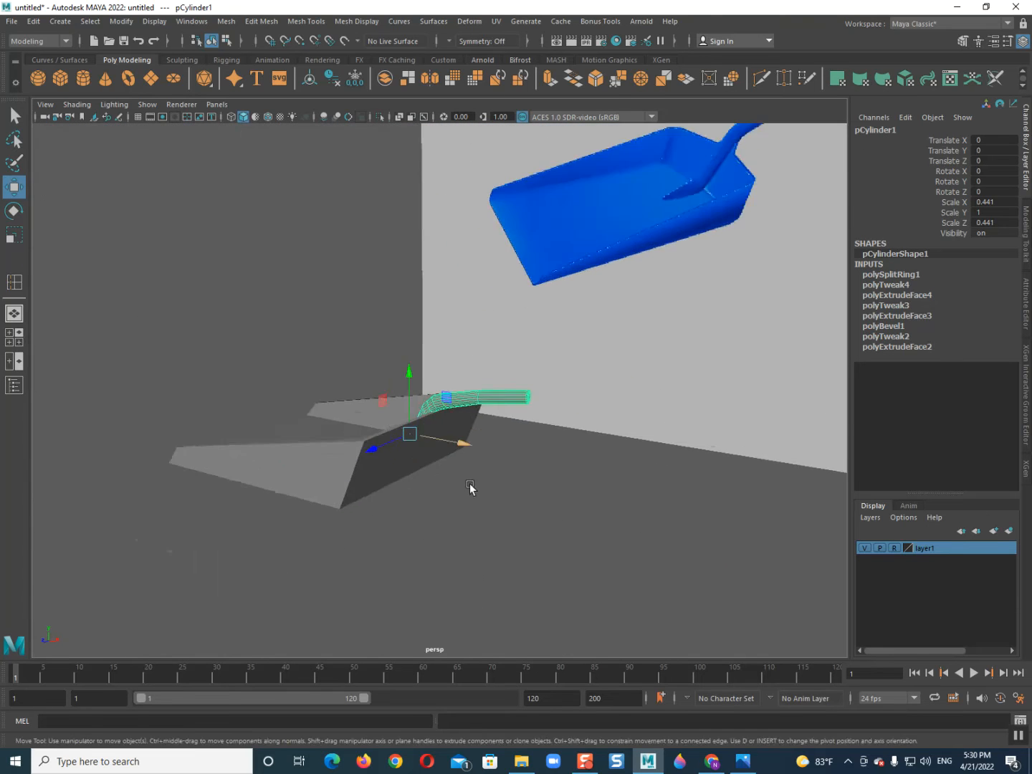
{"action": "middle_click_drag", "start_coordinate": [471, 487], "coordinate": [339, 501], "text": "alt"}
{"action": "scroll", "coordinate": [339, 500], "scroll_direction": "up", "scroll_amount": 5}
{"action": "left_click_drag", "start_coordinate": [339, 500], "coordinate": [346, 533], "text": "alt"}
{"action": "middle_click_drag", "start_coordinate": [344, 532], "coordinate": [342, 375], "text": "alt"}
{"action": "left_click_drag", "start_coordinate": [343, 374], "coordinate": [383, 477], "text": "alt"}
{"action": "middle_click_drag", "start_coordinate": [383, 477], "coordinate": [384, 416], "text": "alt"}
{"action": "right_click_drag", "start_coordinate": [405, 337], "coordinate": [293, 359], "text": "shift"}
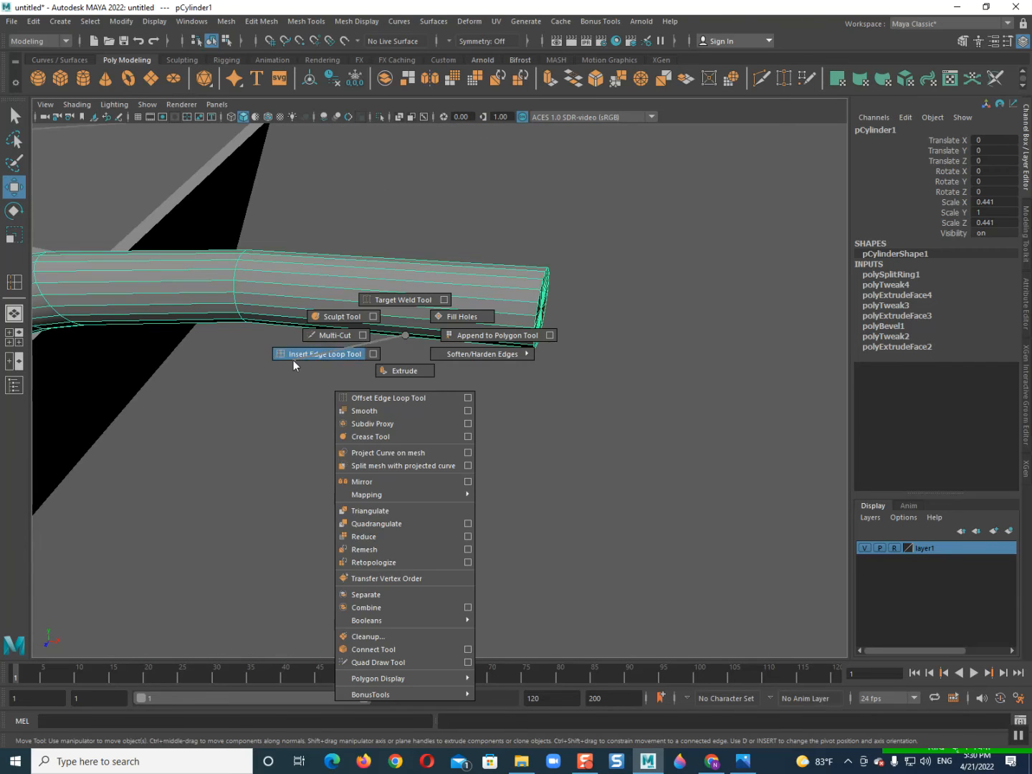
{"action": "left_click_drag", "start_coordinate": [468, 323], "coordinate": [442, 311]}
{"action": "left_click_drag", "start_coordinate": [442, 313], "coordinate": [452, 431], "text": "alt"}
{"action": "middle_click_drag", "start_coordinate": [452, 430], "coordinate": [411, 339], "text": "alt"}
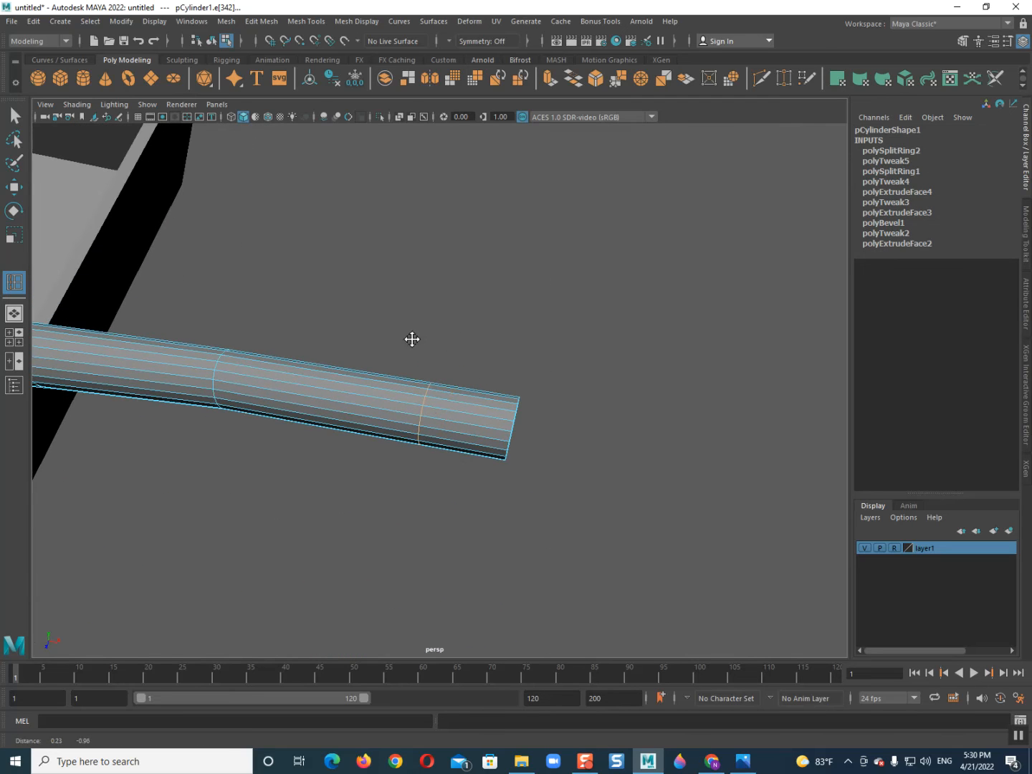
{"action": "left_click_drag", "start_coordinate": [502, 434], "coordinate": [498, 435]}
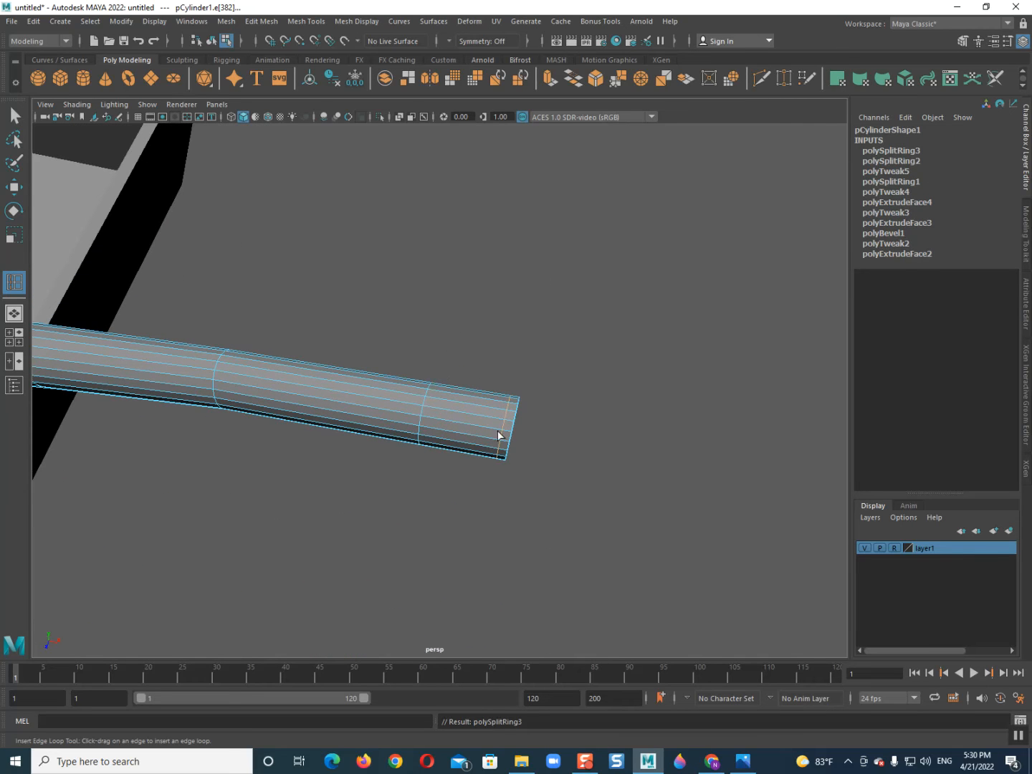
Delete two adjacent faces on top of the handle between the two end loops to open a hanging slot.
{"action": "key", "text": "q"}
{"action": "right_click", "coordinate": [417, 388]}
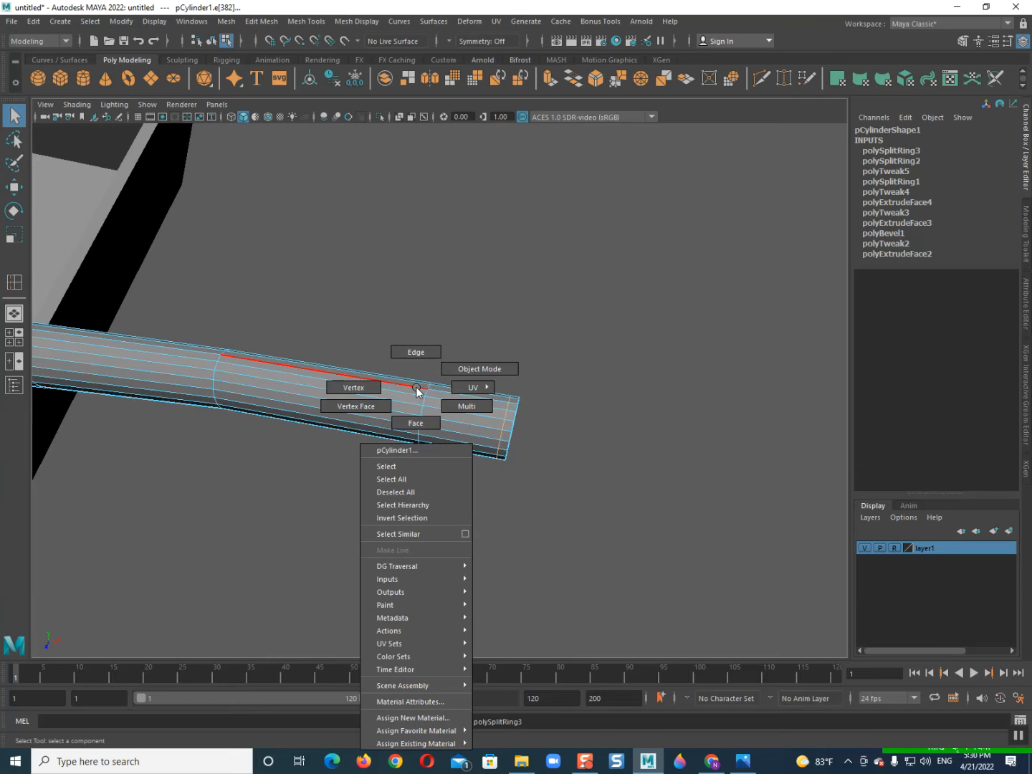
{"action": "left_click", "coordinate": [422, 423]}
{"action": "left_click", "coordinate": [455, 406]}
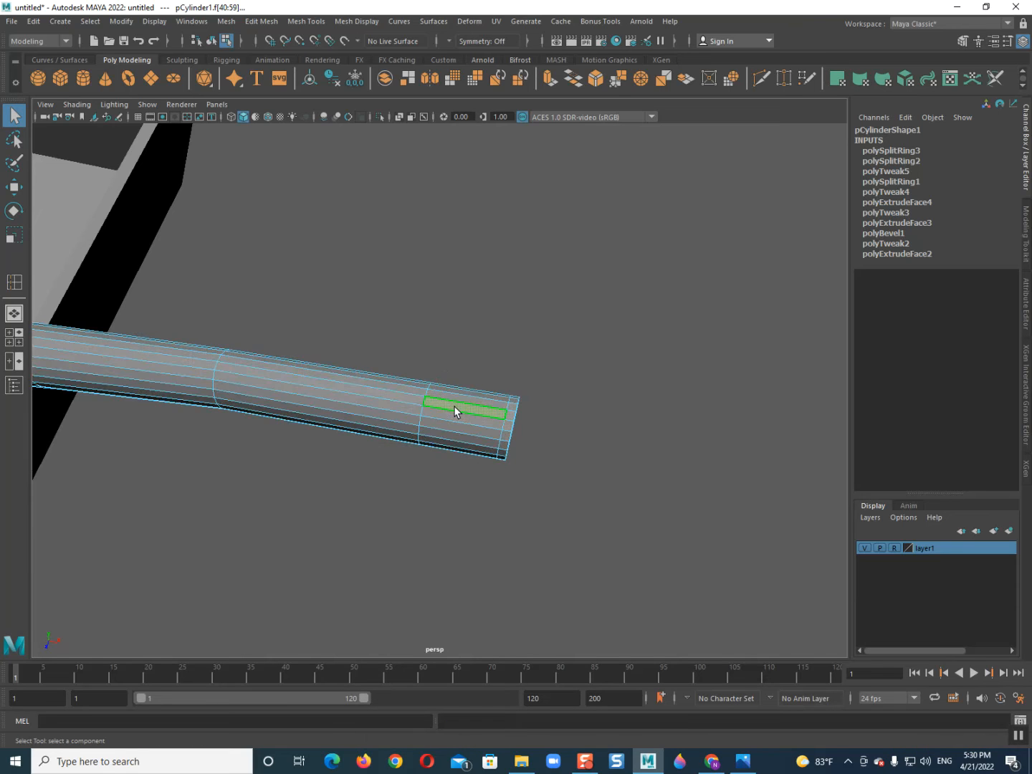
{"action": "key", "text": "f"}
{"action": "left_click_drag", "start_coordinate": [455, 419], "coordinate": [325, 455], "text": "alt"}
{"action": "scroll", "coordinate": [391, 462], "scroll_direction": "up", "scroll_amount": 5}
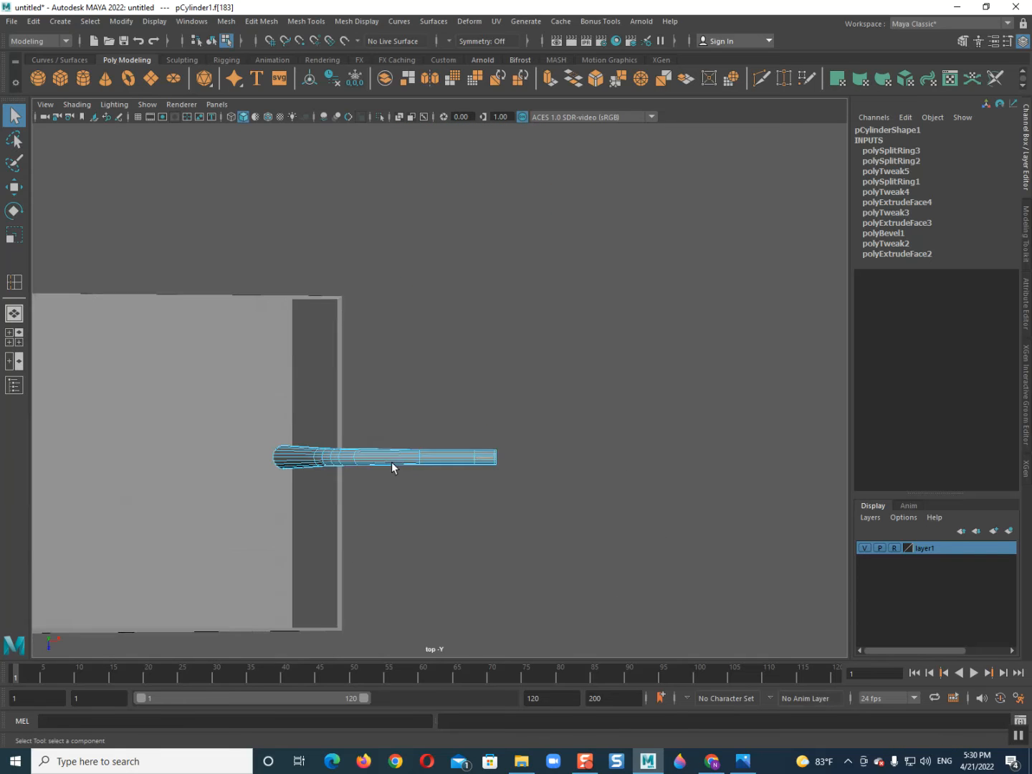
{"action": "middle_click_drag", "start_coordinate": [432, 533], "coordinate": [257, 334], "text": "alt"}
{"action": "scroll", "coordinate": [311, 513], "scroll_direction": "up", "scroll_amount": 3}
{"action": "scroll", "coordinate": [310, 513], "scroll_direction": "up", "scroll_amount": 3}
{"action": "middle_click_drag", "start_coordinate": [188, 261], "coordinate": [380, 442], "text": "alt"}
{"action": "scroll", "coordinate": [362, 448], "scroll_direction": "up", "scroll_amount": 4}
{"action": "scroll", "coordinate": [379, 441], "scroll_direction": "up", "scroll_amount": 3}
{"action": "middle_click_drag", "start_coordinate": [287, 442], "coordinate": [438, 390], "text": "alt"}
{"action": "scroll", "coordinate": [369, 402], "scroll_direction": "up", "scroll_amount": 1}
{"action": "left_click", "coordinate": [410, 420], "text": "shift"}
{"action": "key", "text": "Delete"}
Return to object mode in the perspective view and examine the slot with the handle's smooth preview.
{"action": "right_click_drag", "start_coordinate": [221, 351], "coordinate": [281, 324]}
{"action": "scroll", "coordinate": [281, 324], "scroll_direction": "down", "scroll_amount": 5}
{"action": "scroll", "coordinate": [280, 324], "scroll_direction": "down", "scroll_amount": 5}
{"action": "key", "text": "space"}
{"action": "left_click_drag", "start_coordinate": [339, 355], "coordinate": [367, 301]}
{"action": "left_click_drag", "start_coordinate": [430, 384], "coordinate": [523, 383], "text": "alt"}
{"action": "left_click", "coordinate": [495, 505]}
{"action": "left_click_drag", "start_coordinate": [444, 422], "coordinate": [422, 344], "text": "alt"}
{"action": "left_click_drag", "start_coordinate": [567, 264], "coordinate": [473, 403], "text": "alt"}
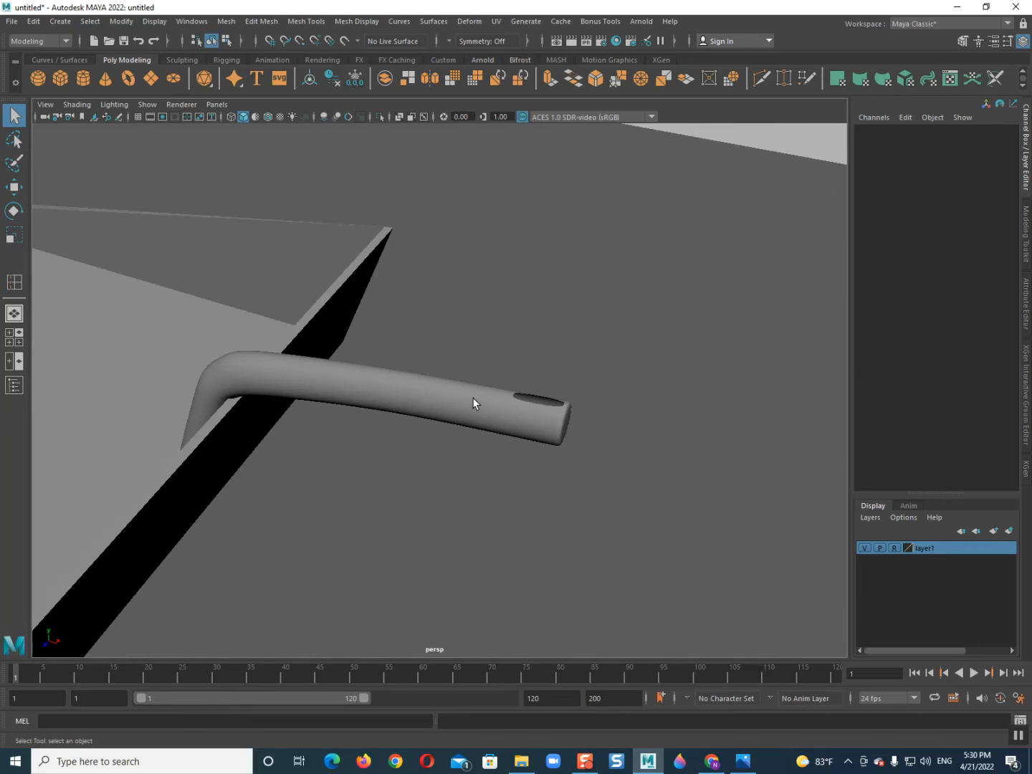
Insert an edge loop between the slot's outer end and the handle's end cap.
{"action": "left_click", "coordinate": [473, 400]}
{"action": "scroll", "coordinate": [569, 436], "scroll_direction": "up", "scroll_amount": 3}
{"action": "right_click_drag", "start_coordinate": [638, 393], "coordinate": [610, 401], "text": "shift"}
{"action": "left_click", "coordinate": [778, 441]}
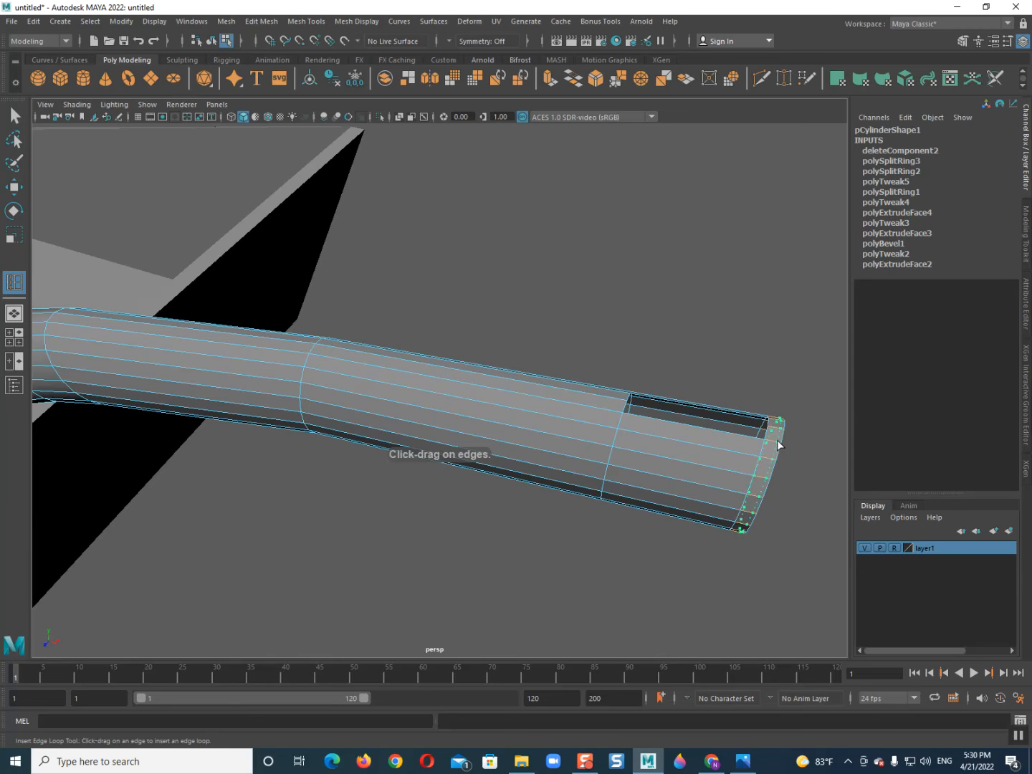
Insert an edge loop close to the handle's lower end inside the pan and preview the handle smoothed.
{"action": "scroll", "coordinate": [483, 413], "scroll_direction": "down", "scroll_amount": 4}
{"action": "left_click_drag", "start_coordinate": [482, 413], "coordinate": [569, 443], "text": "alt"}
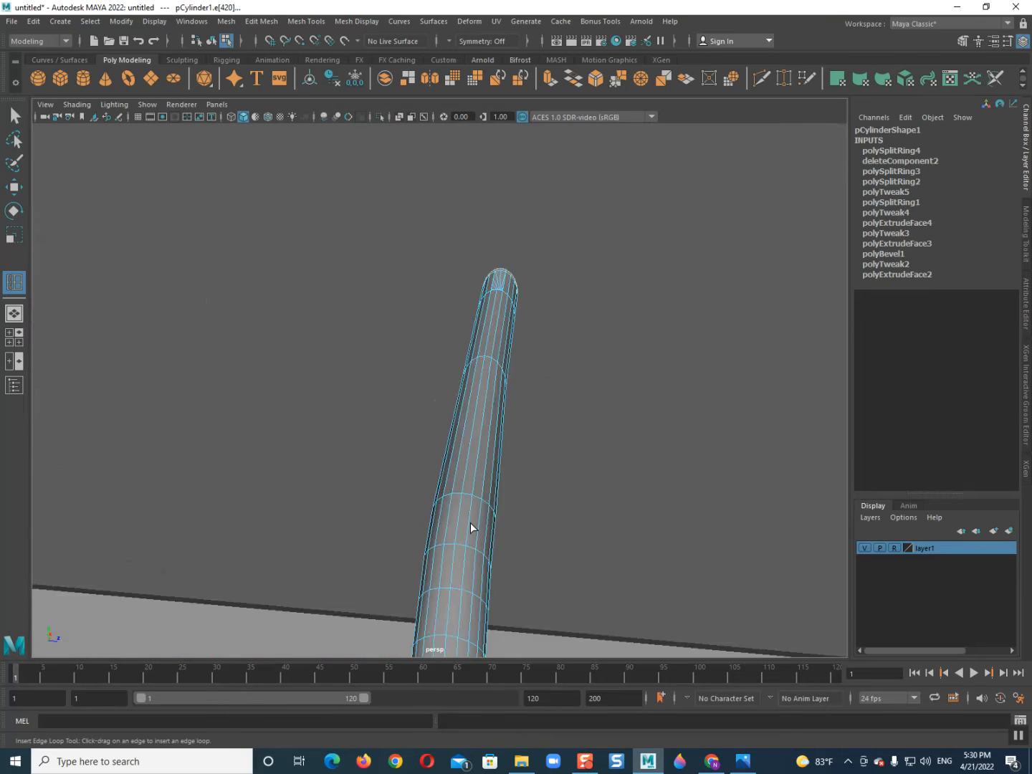
{"action": "middle_click_drag", "start_coordinate": [569, 444], "coordinate": [422, 259], "text": "alt"}
{"action": "middle_click_drag", "start_coordinate": [391, 507], "coordinate": [389, 415], "text": "alt"}
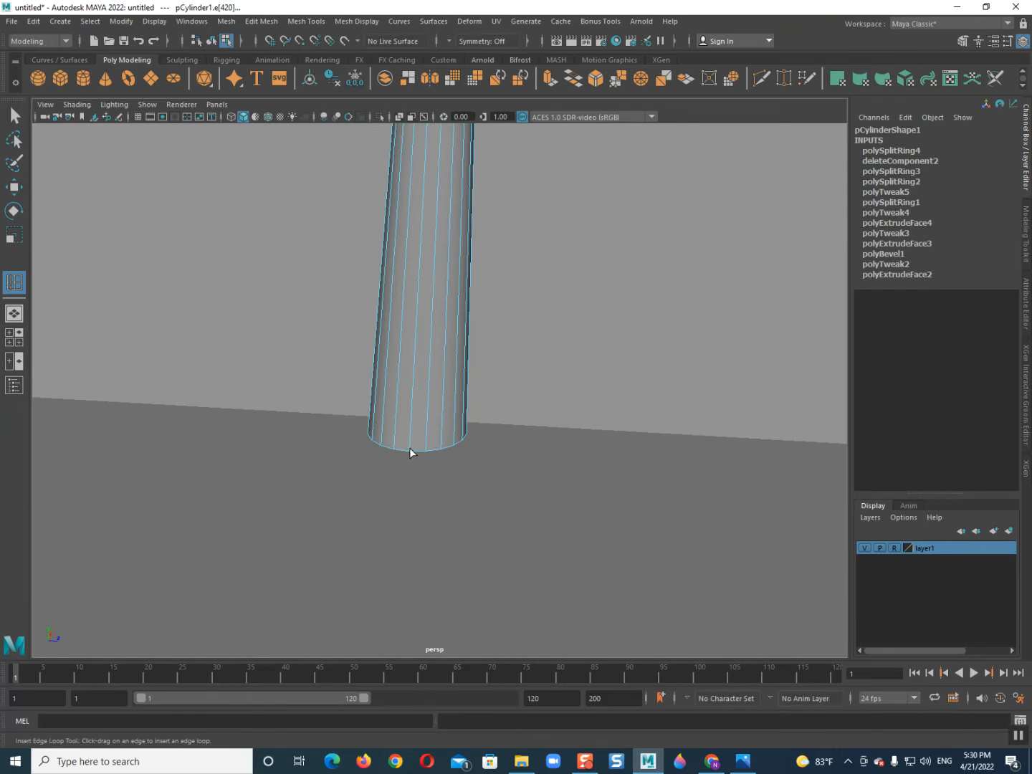
{"action": "left_click", "coordinate": [409, 448]}
{"action": "left_click_drag", "start_coordinate": [461, 380], "coordinate": [335, 454], "text": "alt"}
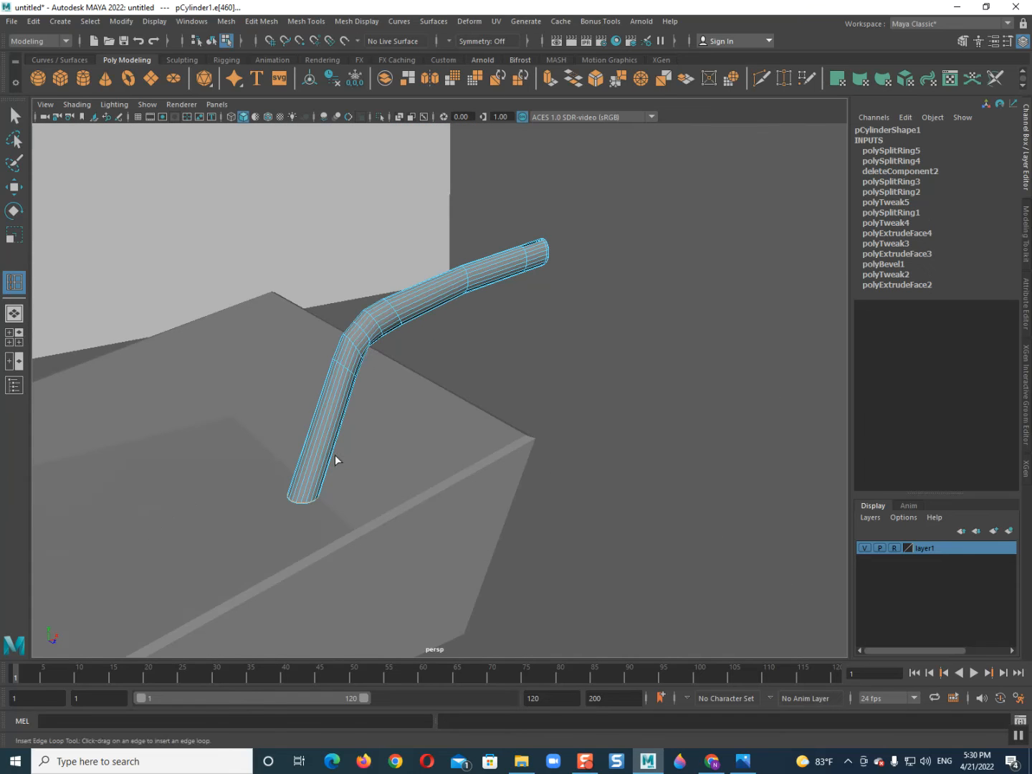
{"action": "key", "text": "F8"}
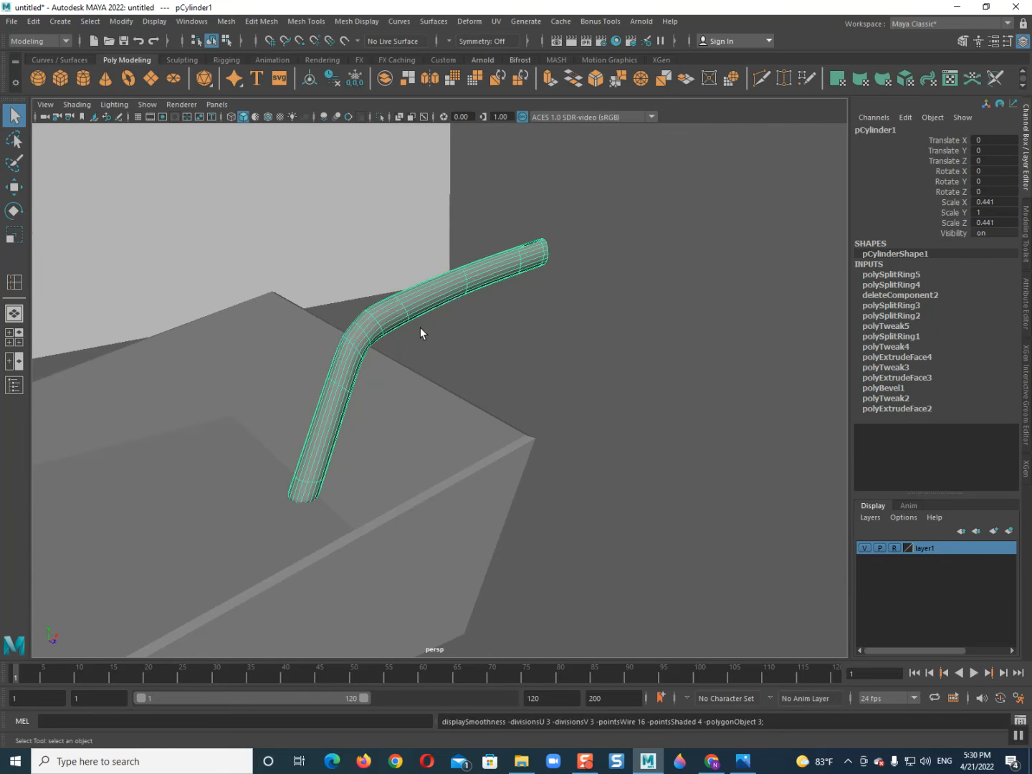
Move the vertex ring at the handle's lower end slightly down along its vertical axis.
{"action": "left_click", "coordinate": [538, 353]}
{"action": "scroll", "coordinate": [344, 422], "scroll_direction": "up", "scroll_amount": 5}
{"action": "left_click_drag", "start_coordinate": [319, 463], "coordinate": [395, 464], "text": "alt"}
{"action": "scroll", "coordinate": [396, 464], "scroll_direction": "up", "scroll_amount": 5}
{"action": "middle_click_drag", "start_coordinate": [396, 460], "coordinate": [370, 335], "text": "alt"}
{"action": "left_click_drag", "start_coordinate": [369, 334], "coordinate": [377, 357], "text": "alt"}
{"action": "middle_click_drag", "start_coordinate": [476, 373], "coordinate": [467, 352], "text": "alt"}
{"action": "left_click", "coordinate": [467, 352]}
{"action": "right_click_drag", "start_coordinate": [462, 304], "coordinate": [350, 304]}
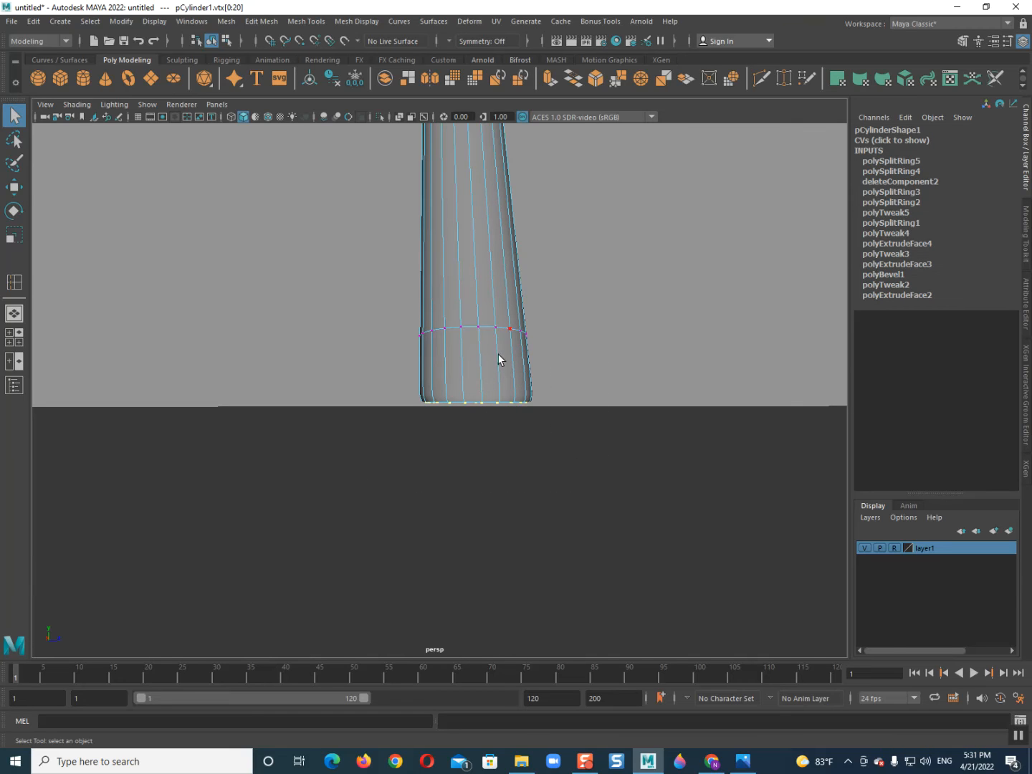
{"action": "key", "text": "w"}
{"action": "left_click_drag", "start_coordinate": [481, 337], "coordinate": [481, 349]}
{"action": "right_click_drag", "start_coordinate": [463, 287], "coordinate": [566, 254]}
Extrude the whole handle mesh with a Local Translate Z of about 0.011 to give its wall thickness.
{"action": "left_click_drag", "start_coordinate": [566, 253], "coordinate": [401, 494], "text": "alt"}
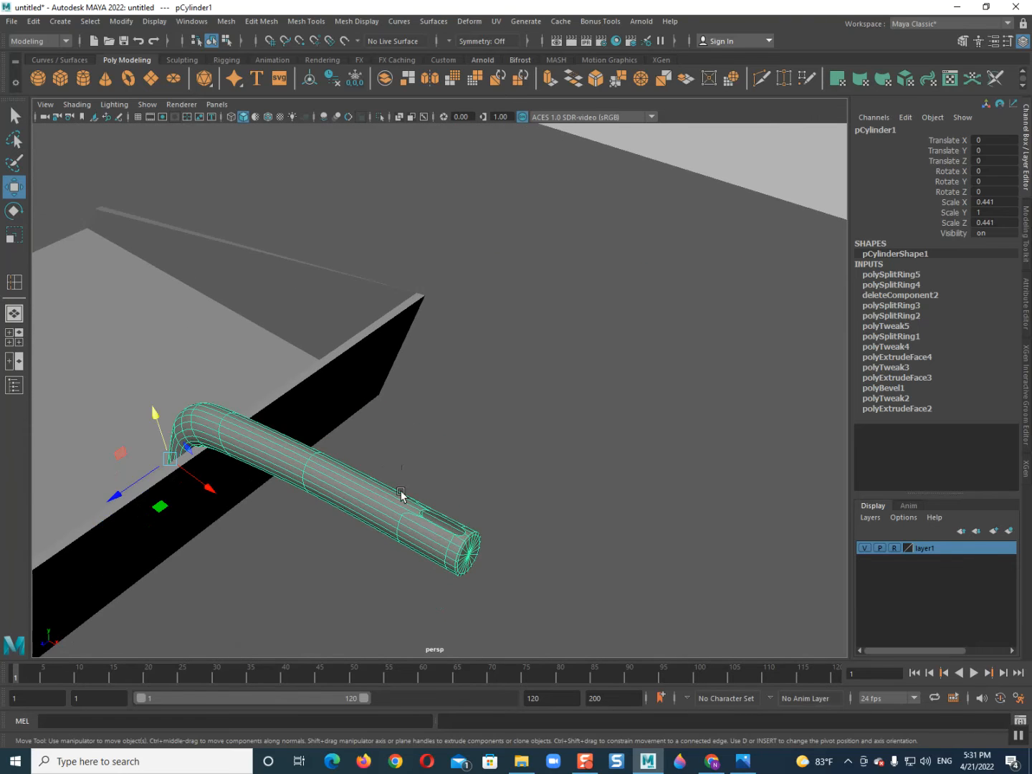
{"action": "scroll", "coordinate": [402, 494], "scroll_direction": "up", "scroll_amount": 3}
{"action": "middle_click_drag", "start_coordinate": [403, 495], "coordinate": [406, 396], "text": "alt"}
{"action": "key", "text": "1"}
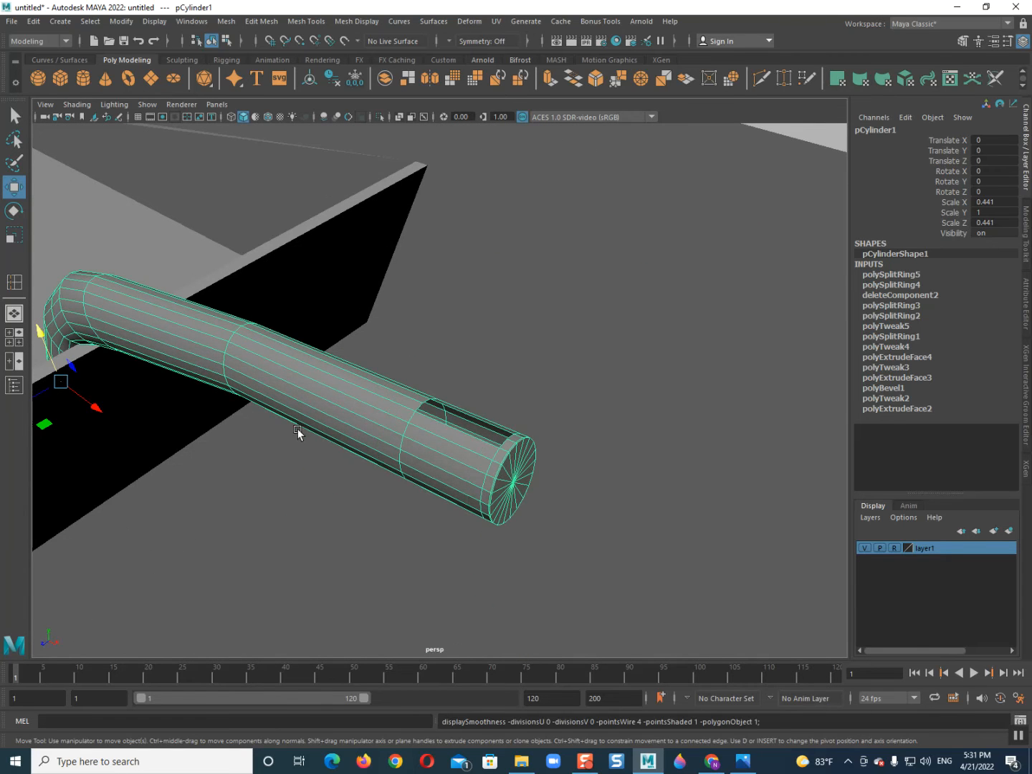
{"action": "right_click", "coordinate": [334, 390], "text": "shift"}
{"action": "right_click_drag", "start_coordinate": [343, 414], "coordinate": [343, 422], "text": "shift"}
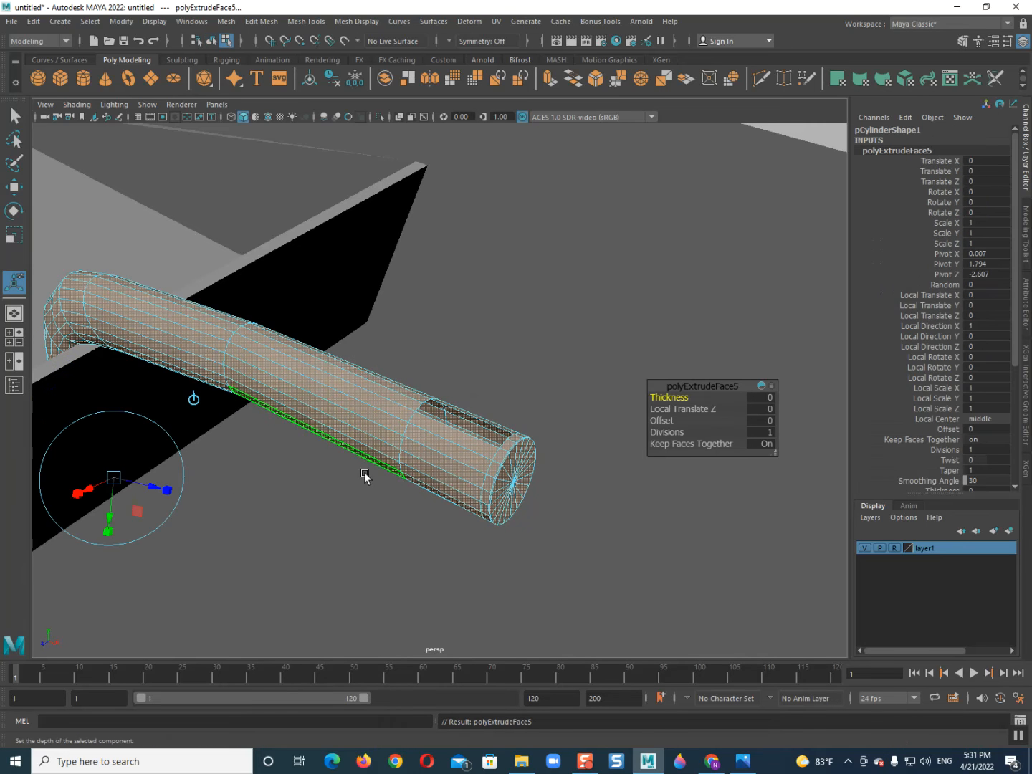
{"action": "left_click_drag", "start_coordinate": [145, 486], "coordinate": [146, 489]}
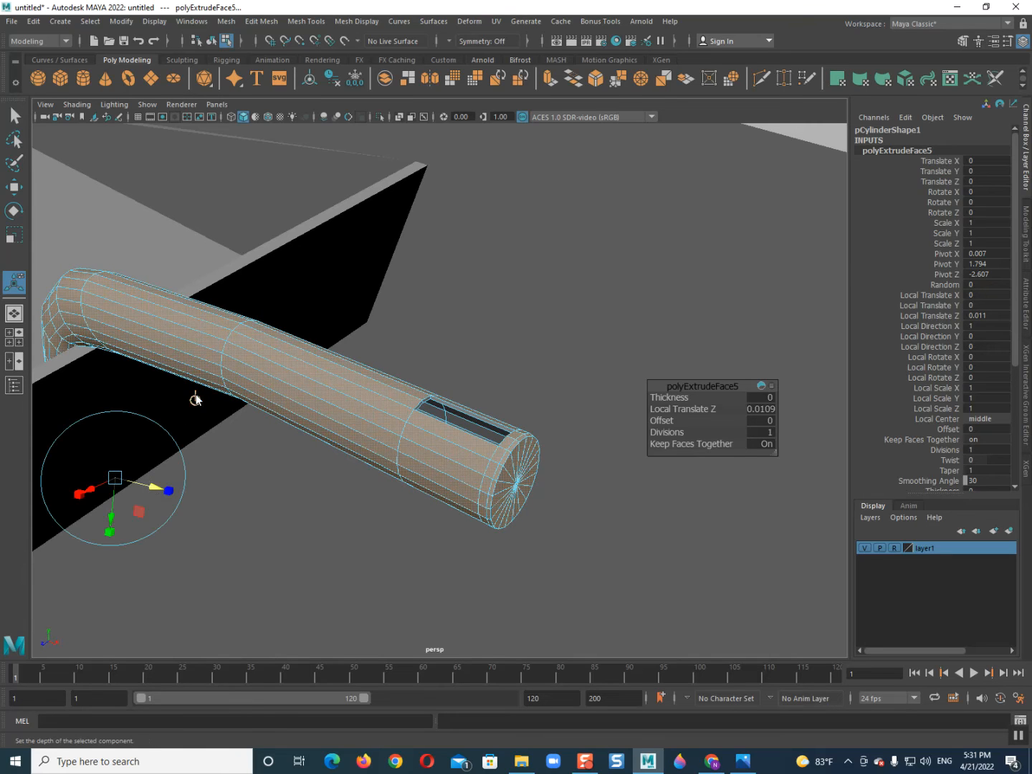
{"action": "right_click_drag", "start_coordinate": [197, 399], "coordinate": [259, 366]}
Preview the thickened handle smoothed and examine the slot's edges.
{"action": "left_click", "coordinate": [492, 326]}
{"action": "left_click_drag", "start_coordinate": [379, 350], "coordinate": [400, 383], "text": "alt"}
{"action": "left_click", "coordinate": [431, 327]}
{"action": "key", "text": "3"}
{"action": "left_click", "coordinate": [399, 464]}
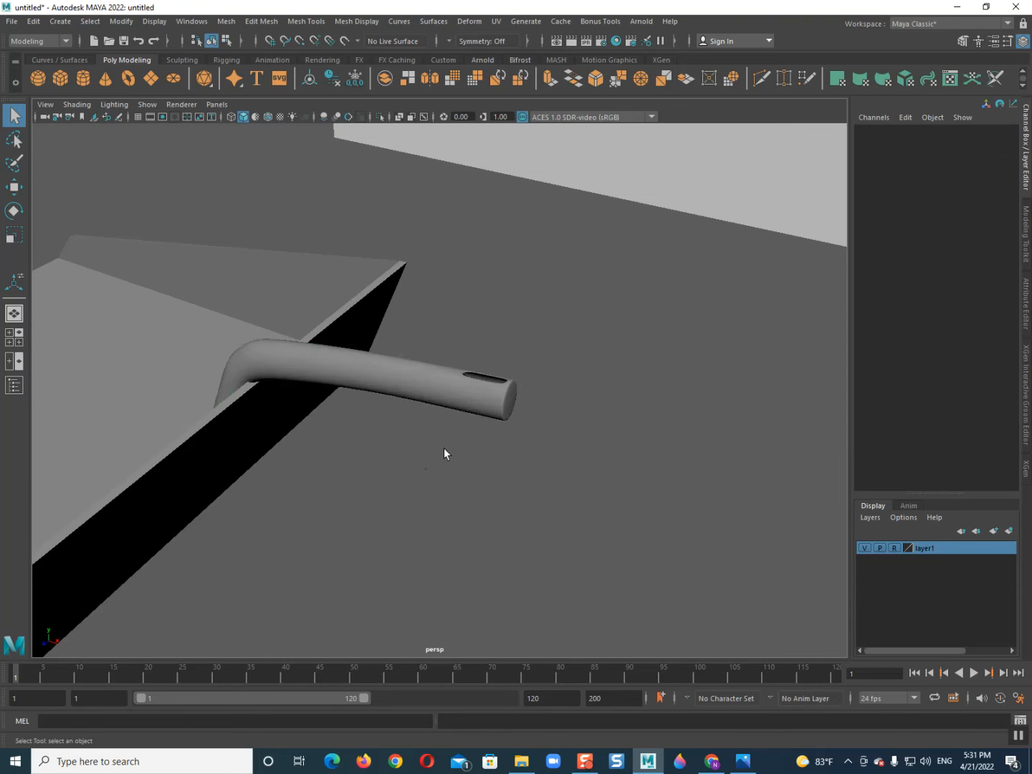
{"action": "scroll", "coordinate": [447, 443], "scroll_direction": "down", "scroll_amount": 3}
{"action": "scroll", "coordinate": [448, 438], "scroll_direction": "up", "scroll_amount": 4}
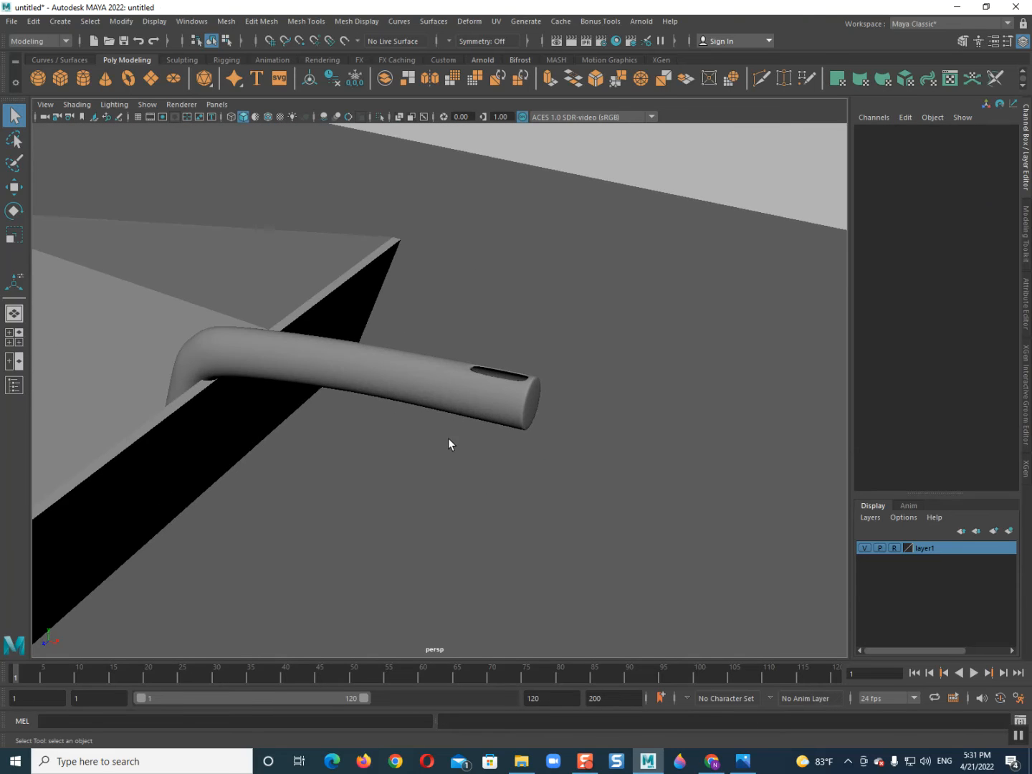
Apply Smooth to the handle mesh with 1 division.
{"action": "left_click", "coordinate": [428, 365]}
{"action": "left_click", "coordinate": [226, 21]}
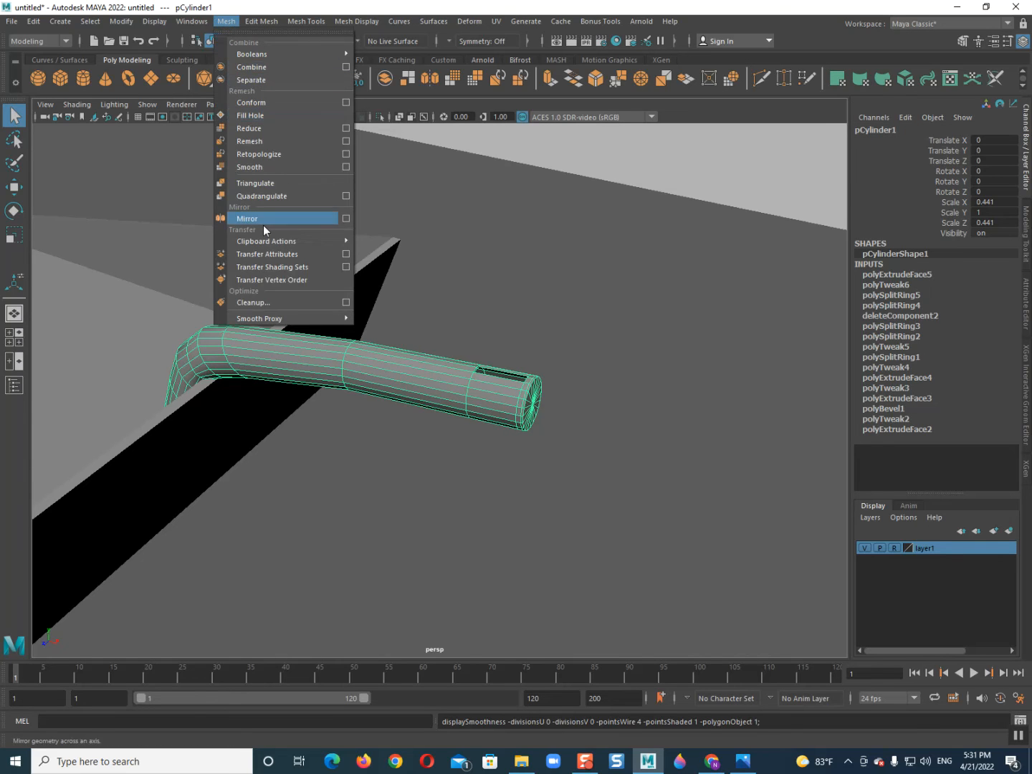
{"action": "left_click", "coordinate": [261, 167]}
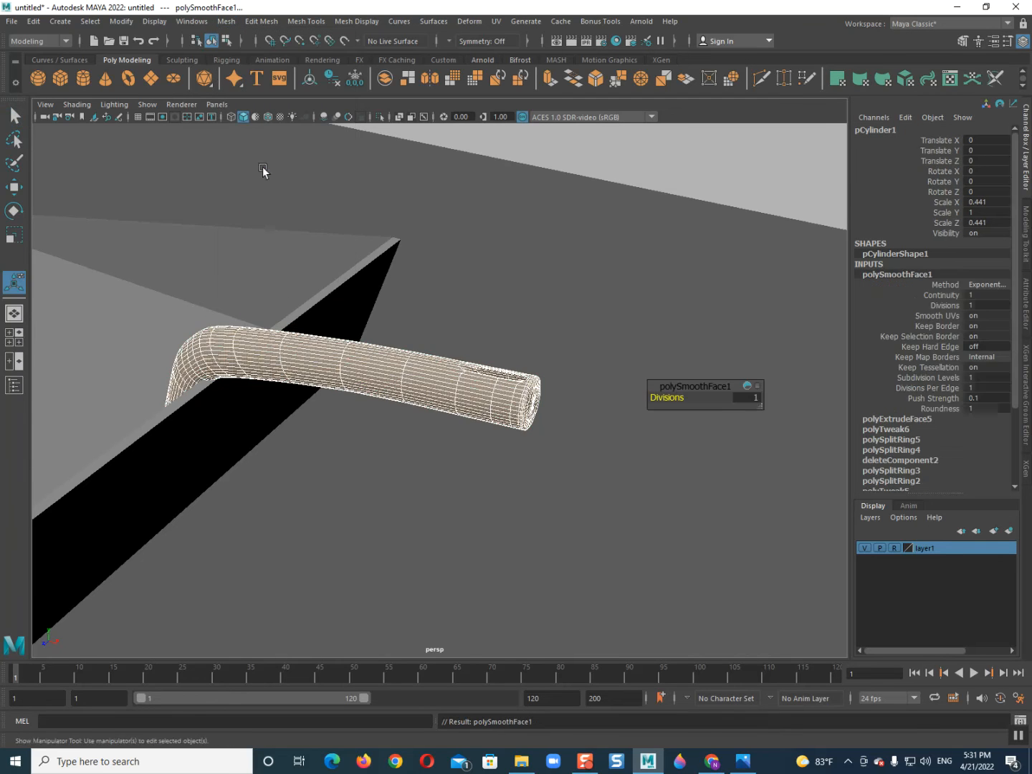
{"action": "right_click_drag", "start_coordinate": [336, 367], "coordinate": [579, 268]}
{"action": "left_click", "coordinate": [579, 268]}
{"action": "scroll", "coordinate": [468, 390], "scroll_direction": "up", "scroll_amount": 5}
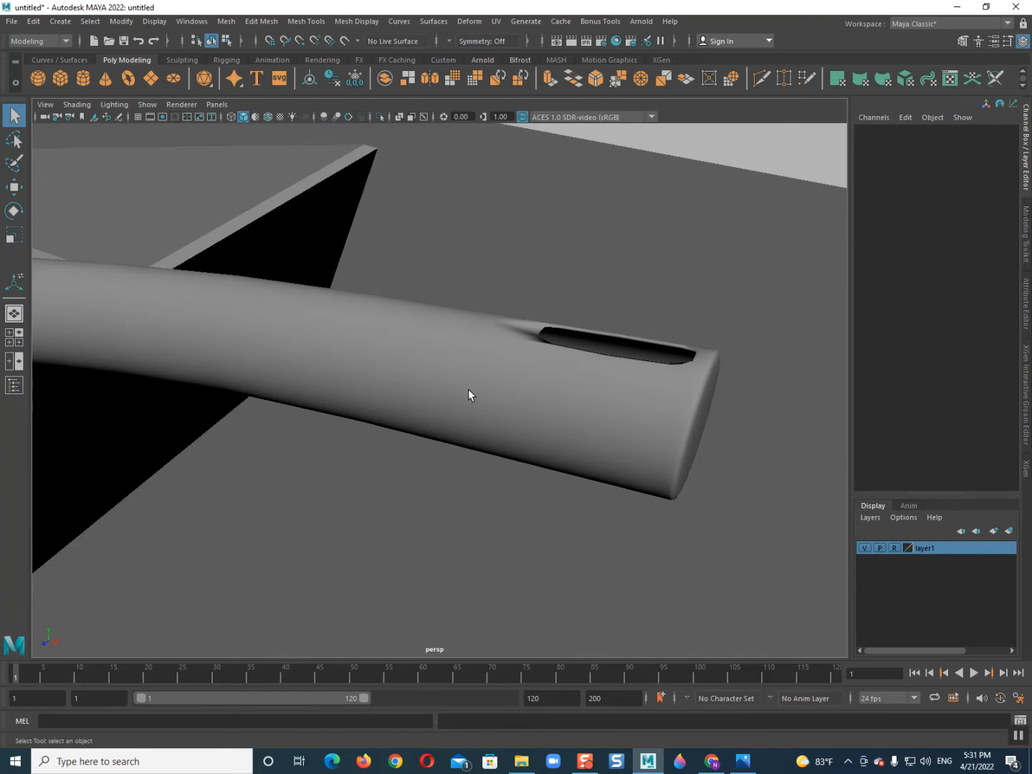
{"action": "left_click_drag", "start_coordinate": [480, 391], "coordinate": [390, 459], "text": "alt"}
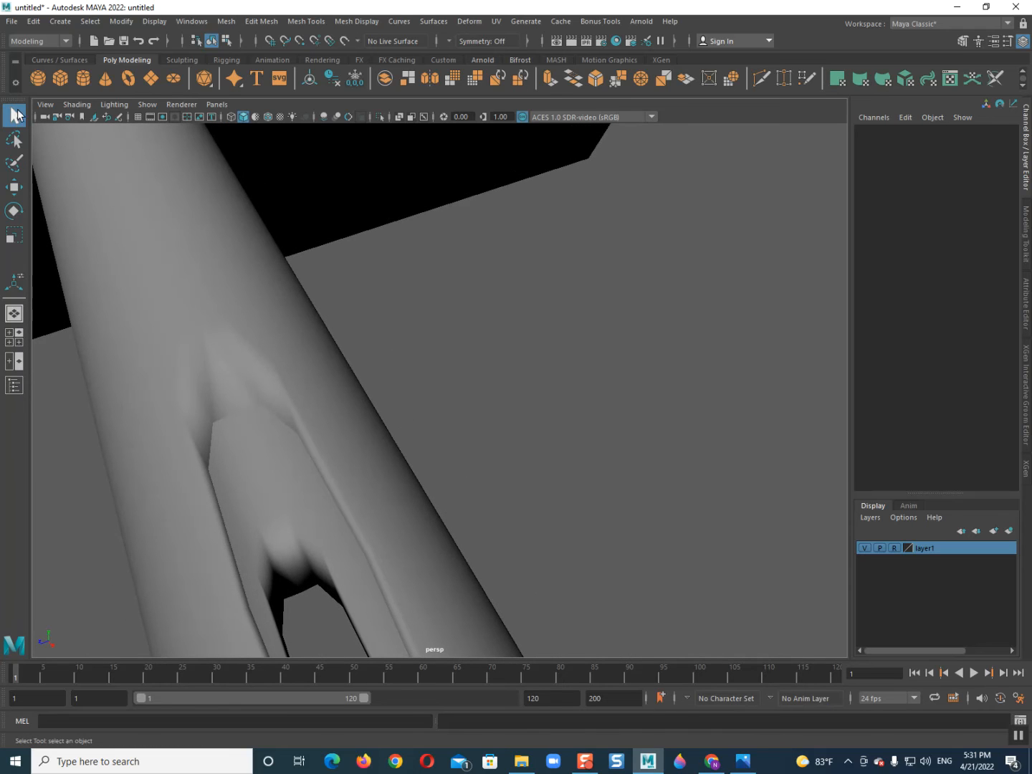
Try moving the middle vertex at the slot's inner end along Z.
{"action": "left_click", "coordinate": [111, 105]}
{"action": "left_click", "coordinate": [503, 396]}
{"action": "middle_click_drag", "start_coordinate": [159, 545], "coordinate": [229, 510], "text": "alt"}
{"action": "left_click", "coordinate": [308, 483]}
{"action": "right_click_drag", "start_coordinate": [309, 305], "coordinate": [237, 297]}
{"action": "scroll", "coordinate": [320, 377], "scroll_direction": "down", "scroll_amount": 5}
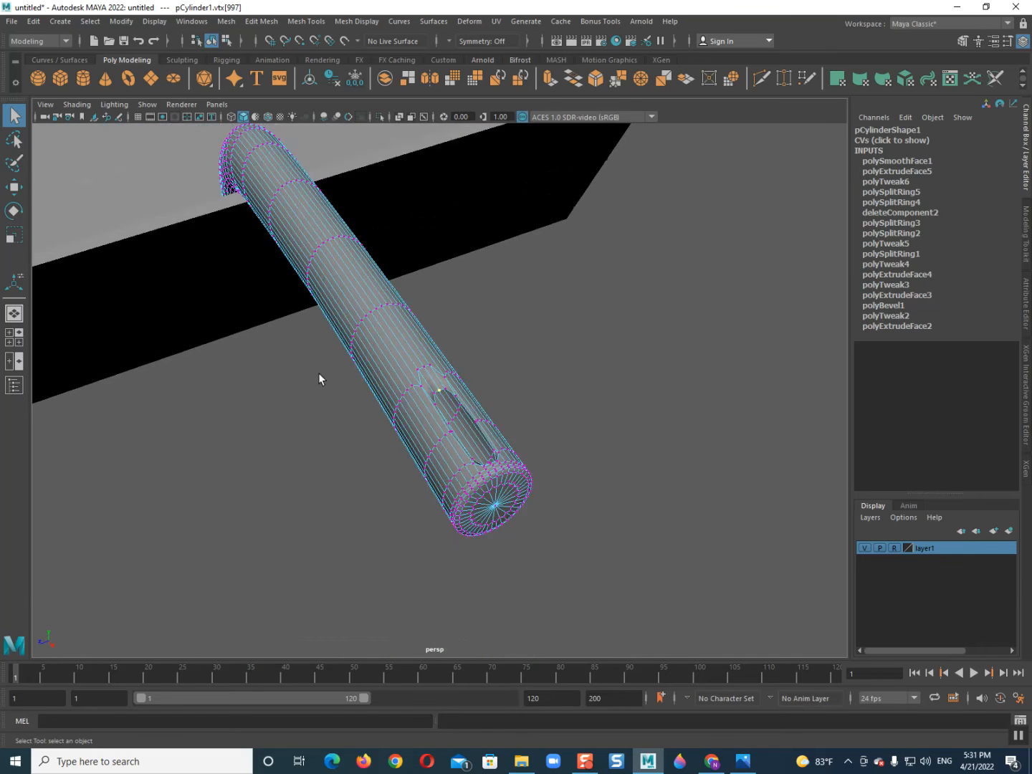
{"action": "scroll", "coordinate": [393, 450], "scroll_direction": "up", "scroll_amount": 5}
{"action": "scroll", "coordinate": [392, 445], "scroll_direction": "up", "scroll_amount": 8}
{"action": "scroll", "coordinate": [422, 446], "scroll_direction": "down", "scroll_amount": 10}
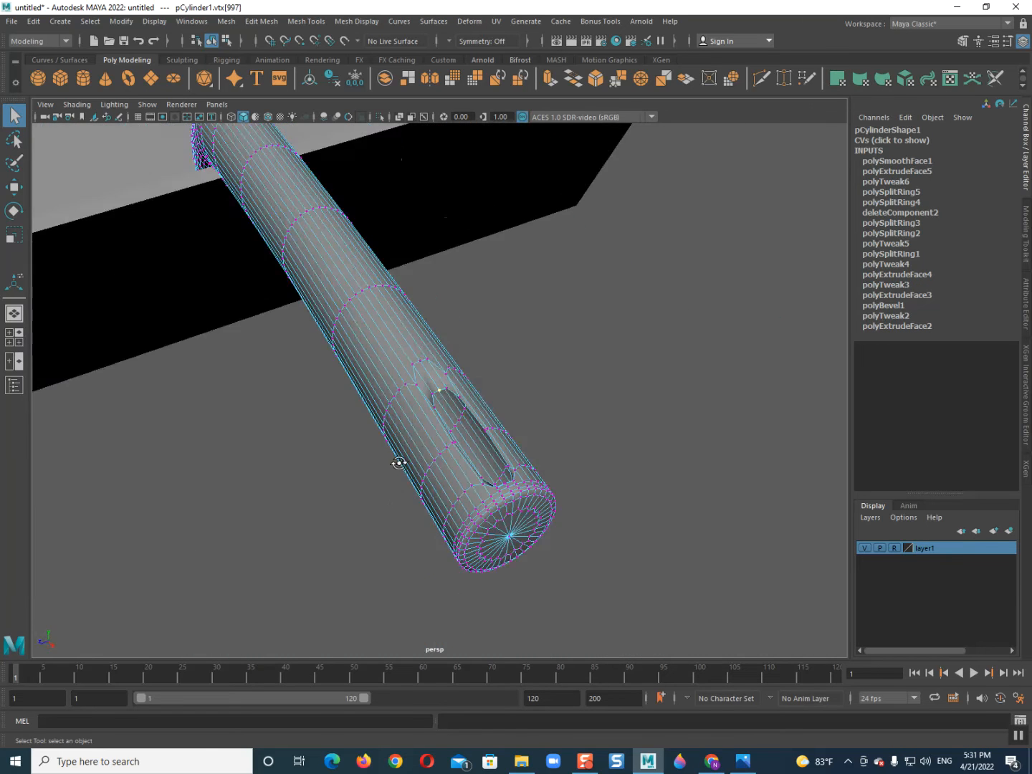
{"action": "left_click_drag", "start_coordinate": [398, 463], "coordinate": [314, 460], "text": "alt"}
{"action": "scroll", "coordinate": [368, 467], "scroll_direction": "up", "scroll_amount": 8}
{"action": "scroll", "coordinate": [366, 479], "scroll_direction": "down", "scroll_amount": 8}
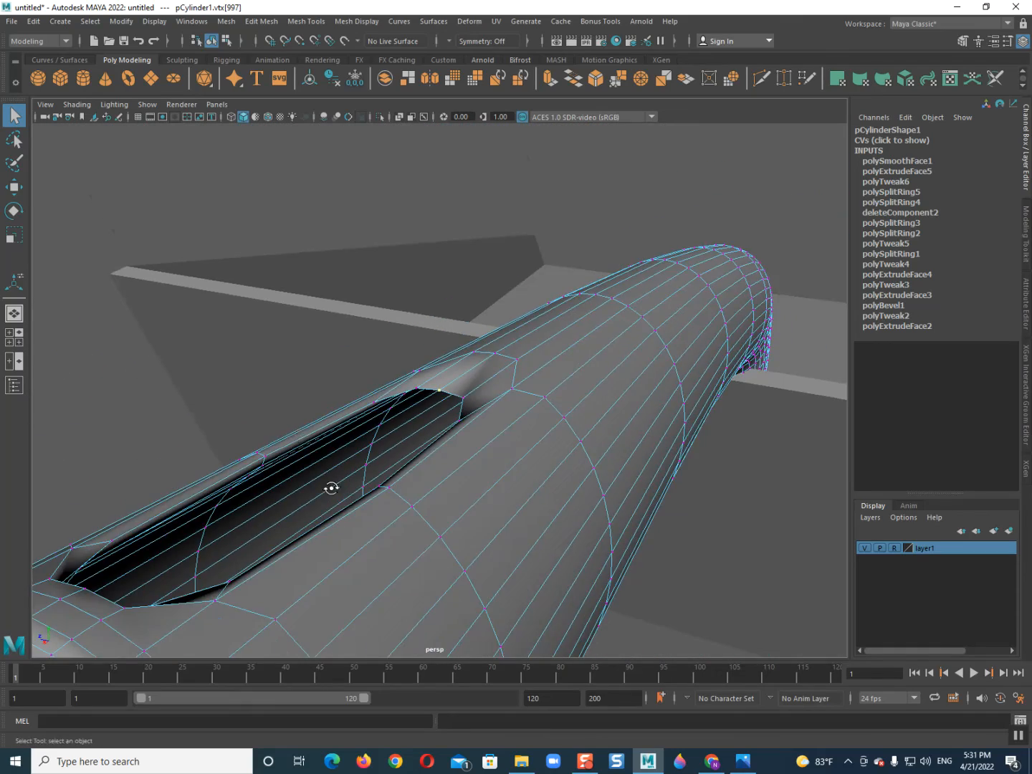
{"action": "left_click_drag", "start_coordinate": [331, 489], "coordinate": [404, 507], "text": "alt"}
{"action": "left_click_drag", "start_coordinate": [441, 403], "coordinate": [400, 388], "text": "alt"}
{"action": "key", "text": "w"}
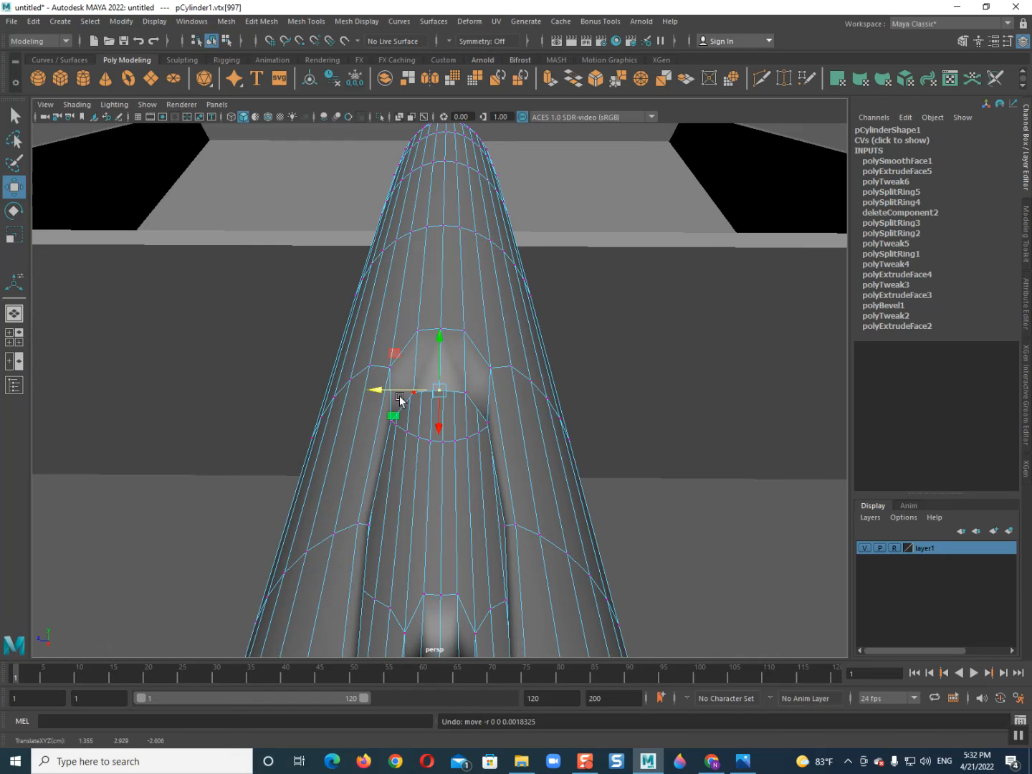
{"action": "left_click_drag", "start_coordinate": [418, 439], "coordinate": [391, 447], "text": "alt"}
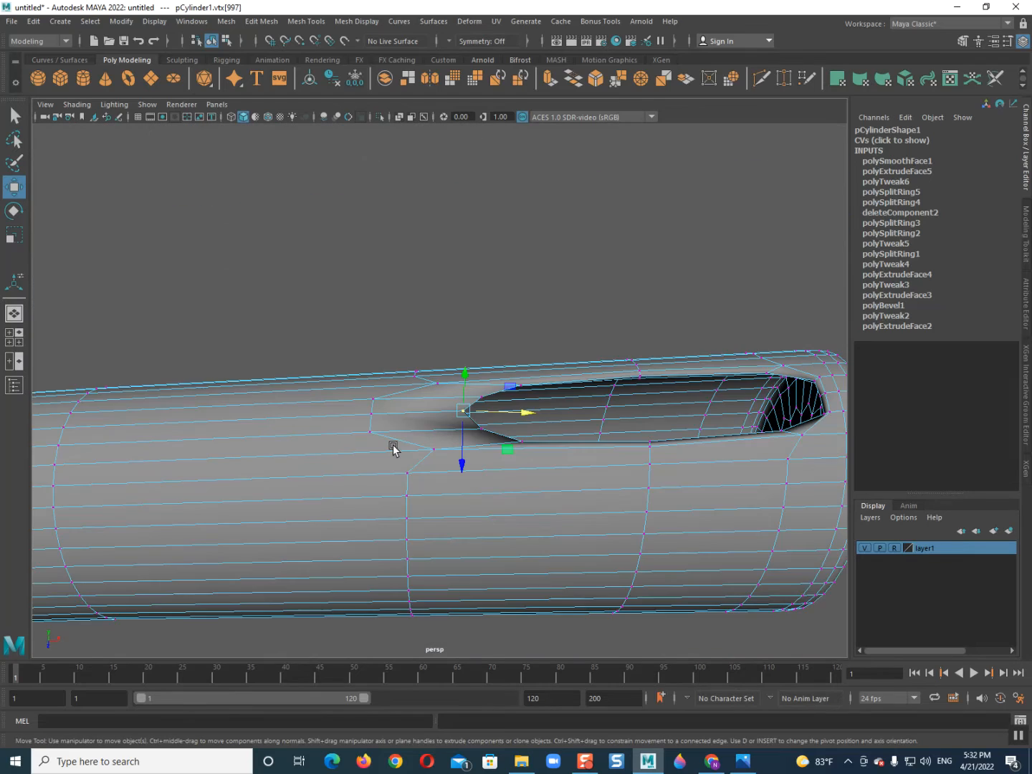
Return the handle to object mode, deselect it and examine the smoothed slot from several angles.
{"action": "scroll", "coordinate": [408, 481], "scroll_direction": "up", "scroll_amount": 5}
{"action": "scroll", "coordinate": [401, 479], "scroll_direction": "down", "scroll_amount": 4}
{"action": "left_click_drag", "start_coordinate": [404, 487], "coordinate": [332, 459], "text": "alt"}
{"action": "key", "text": "F8"}
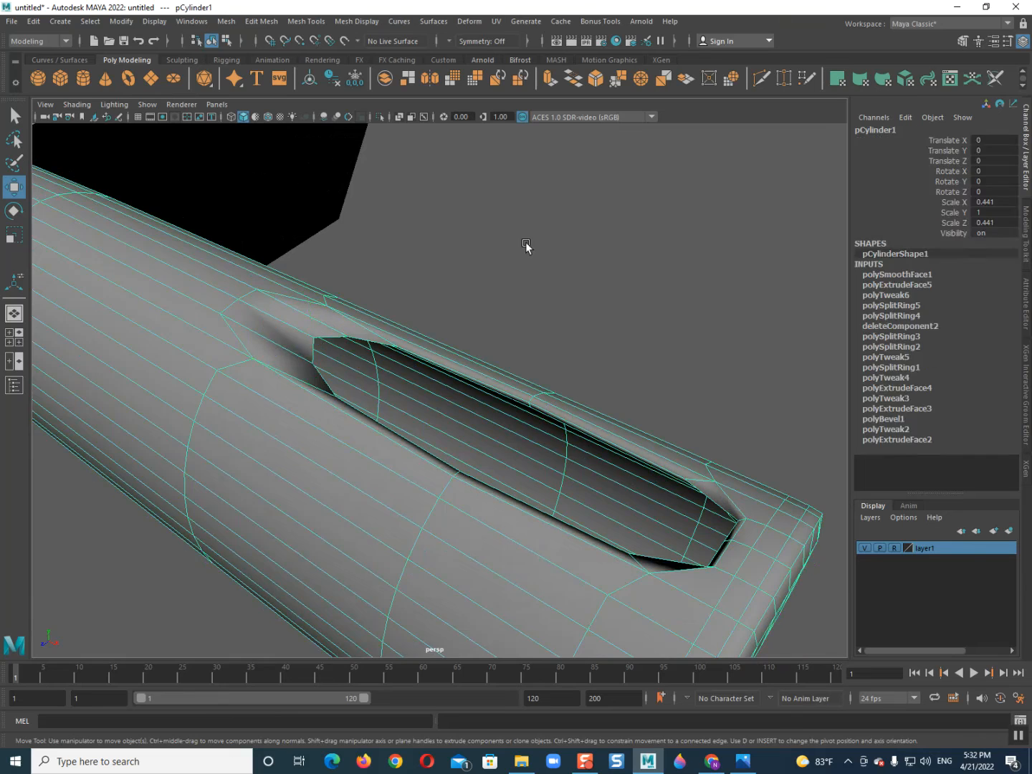
{"action": "left_click", "coordinate": [515, 251]}
{"action": "scroll", "coordinate": [455, 365], "scroll_direction": "down", "scroll_amount": 5}
{"action": "left_click_drag", "start_coordinate": [454, 366], "coordinate": [346, 459], "text": "alt"}
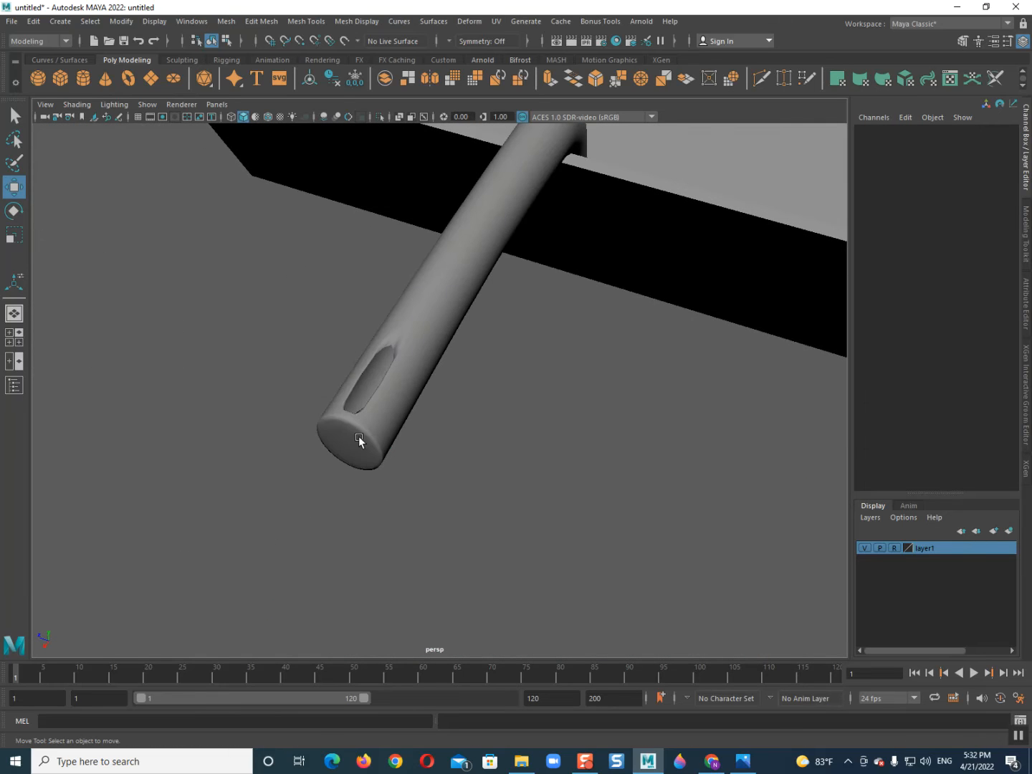
Undo the handle's Smooth operation, keeping the wall-thickness extrusion.
{"action": "left_click", "coordinate": [347, 456]}
{"action": "scroll", "coordinate": [334, 445], "scroll_direction": "up", "scroll_amount": 3}
{"action": "middle_click_drag", "start_coordinate": [333, 443], "coordinate": [376, 451], "text": "alt"}
{"action": "scroll", "coordinate": [380, 431], "scroll_direction": "up", "scroll_amount": 1}
{"action": "key", "text": "ctrl+z"}
{"action": "key", "text": "ctrl+z"}
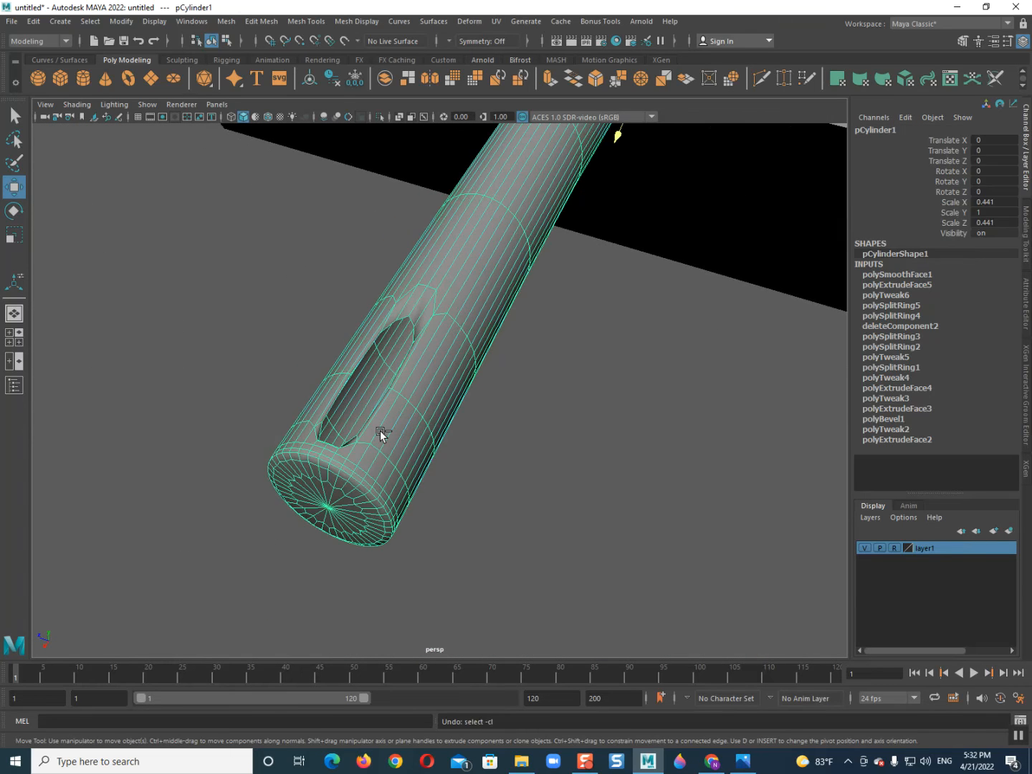
{"action": "key", "text": "ctrl+z"}
{"action": "key", "text": "ctrl+z"}
{"action": "key", "text": "ctrl+z"}
{"action": "key", "text": "ctrl+z"}
{"action": "key", "text": "ctrl+z"}
{"action": "key", "text": "ctrl+z"}
{"action": "key", "text": "ctrl+z"}
{"action": "key", "text": "ctrl+z"}
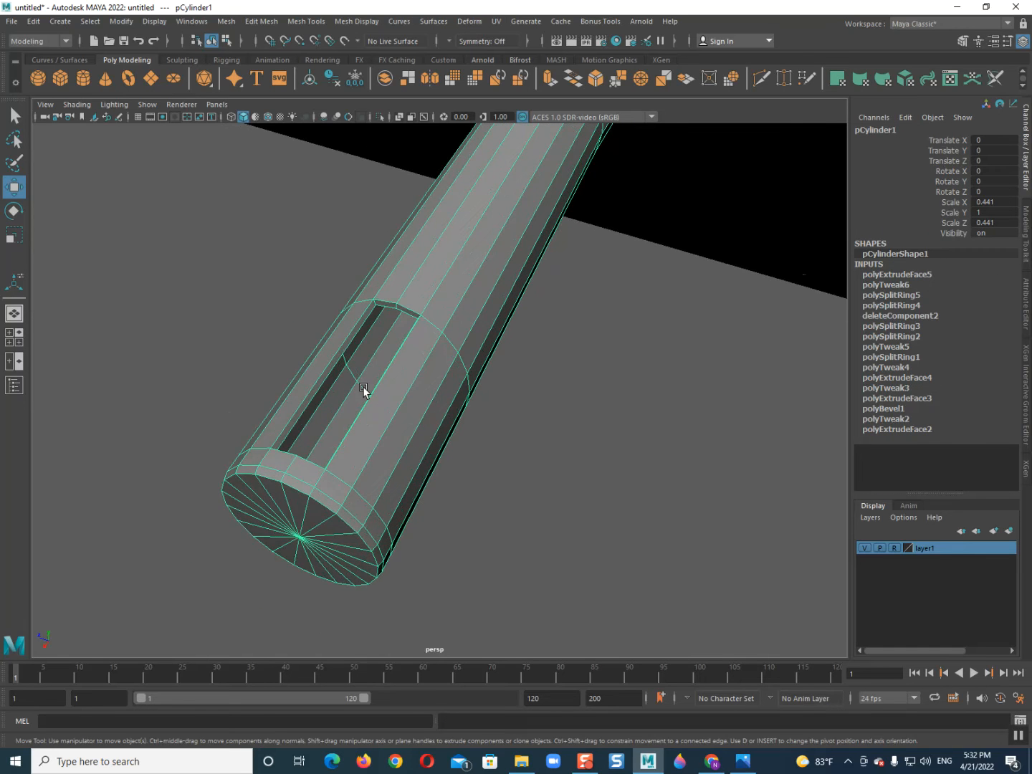
Insert an edge loop around the handle just beyond the inner end of the hanging slot.
{"action": "scroll", "coordinate": [364, 388], "scroll_direction": "up", "scroll_amount": 1}
{"action": "middle_click_drag", "start_coordinate": [307, 423], "coordinate": [337, 466], "text": "alt"}
{"action": "scroll", "coordinate": [338, 465], "scroll_direction": "up", "scroll_amount": 1}
{"action": "left_click_drag", "start_coordinate": [338, 465], "coordinate": [308, 424], "text": "alt"}
{"action": "scroll", "coordinate": [312, 453], "scroll_direction": "down", "scroll_amount": 3}
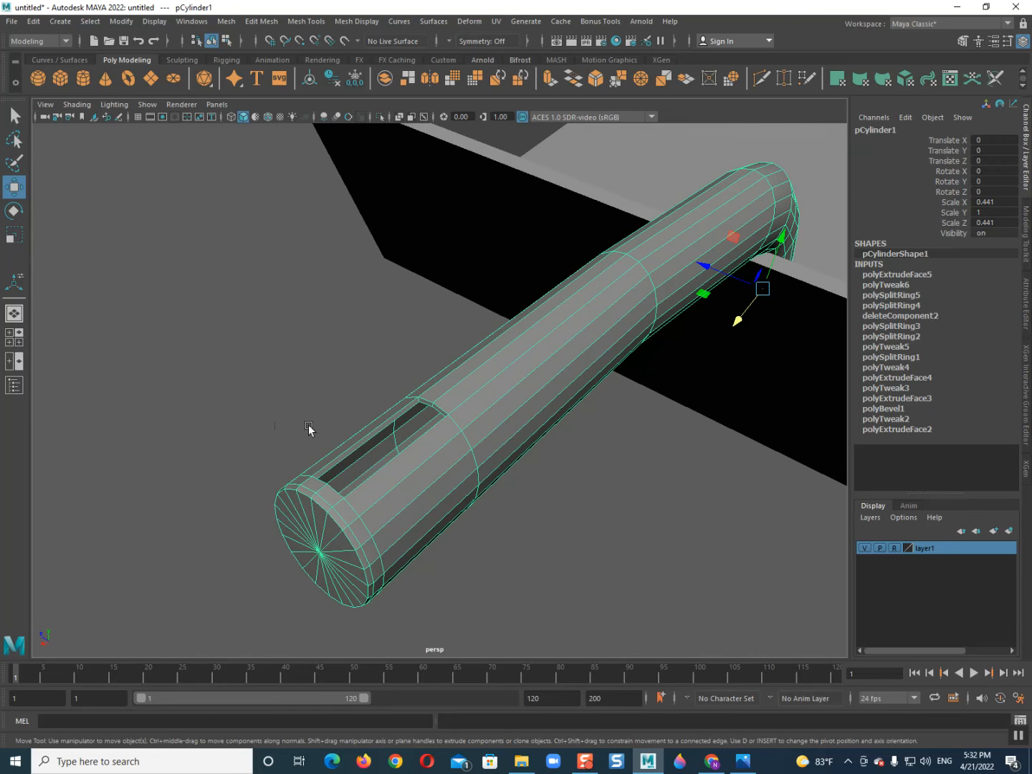
{"action": "right_click", "coordinate": [533, 358], "text": "shift"}
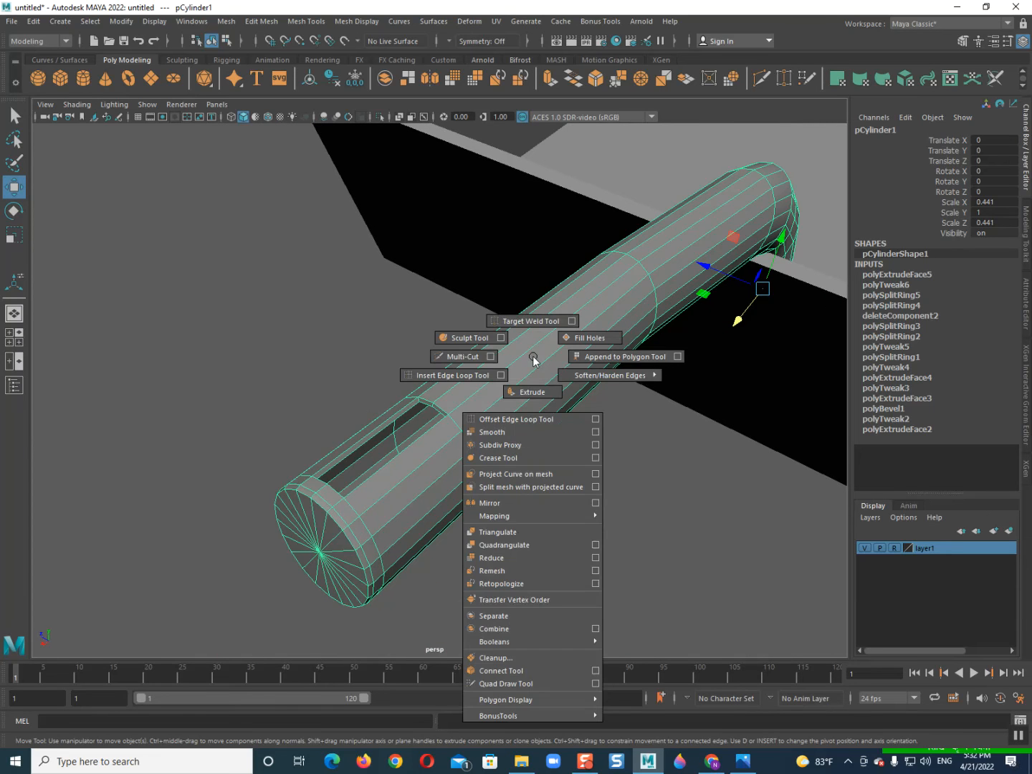
{"action": "left_click", "coordinate": [470, 376]}
{"action": "left_click_drag", "start_coordinate": [454, 416], "coordinate": [444, 408]}
{"action": "key", "text": "F8"}
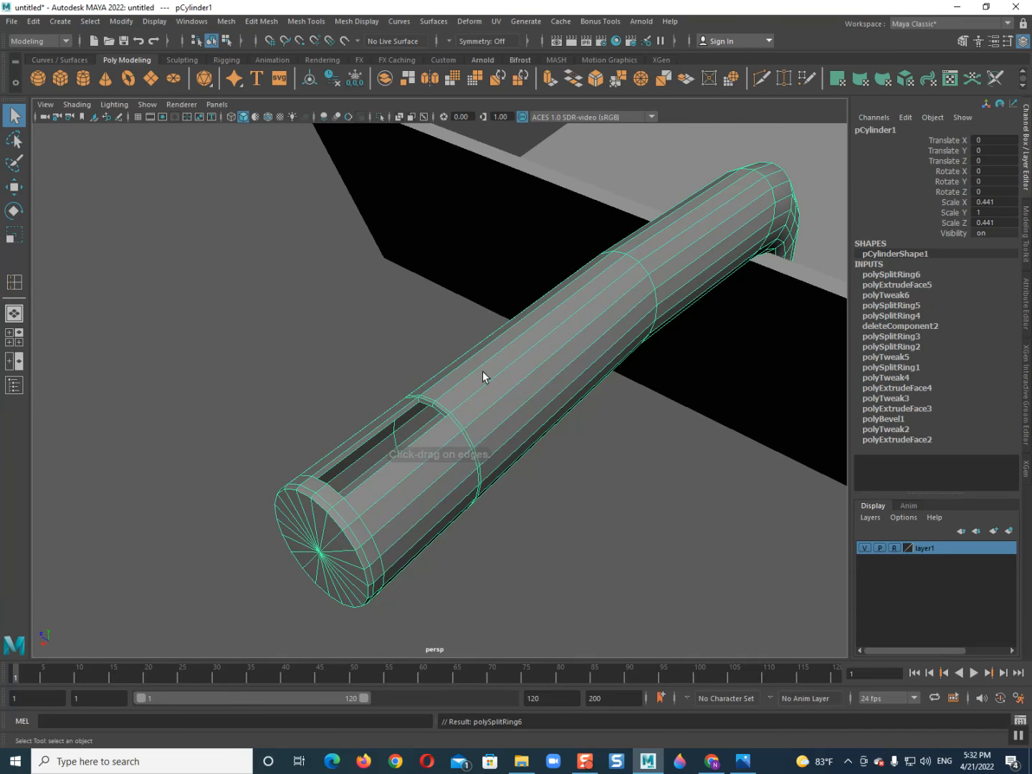
Preview the handle smoothed, inspect the slot's rounding, and return to the unsmoothed display.
{"action": "key", "text": "3"}
{"action": "left_click", "coordinate": [309, 378]}
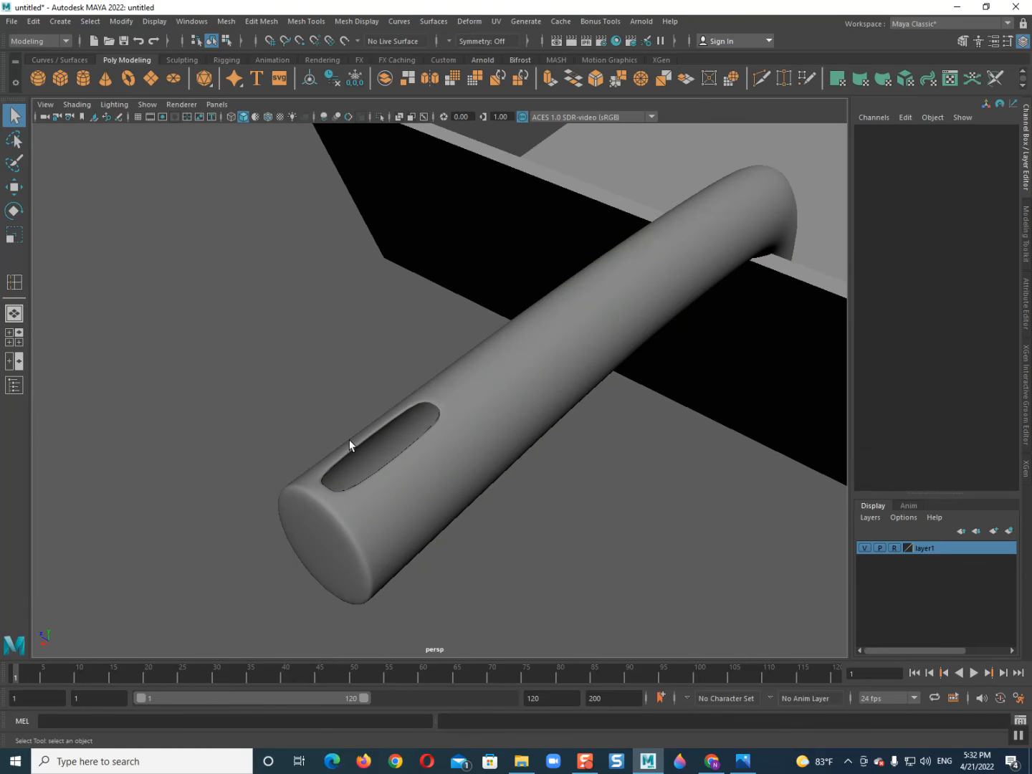
{"action": "right_click_drag", "start_coordinate": [345, 433], "coordinate": [436, 445], "text": "alt"}
{"action": "left_click", "coordinate": [538, 418]}
{"action": "key", "text": "1"}
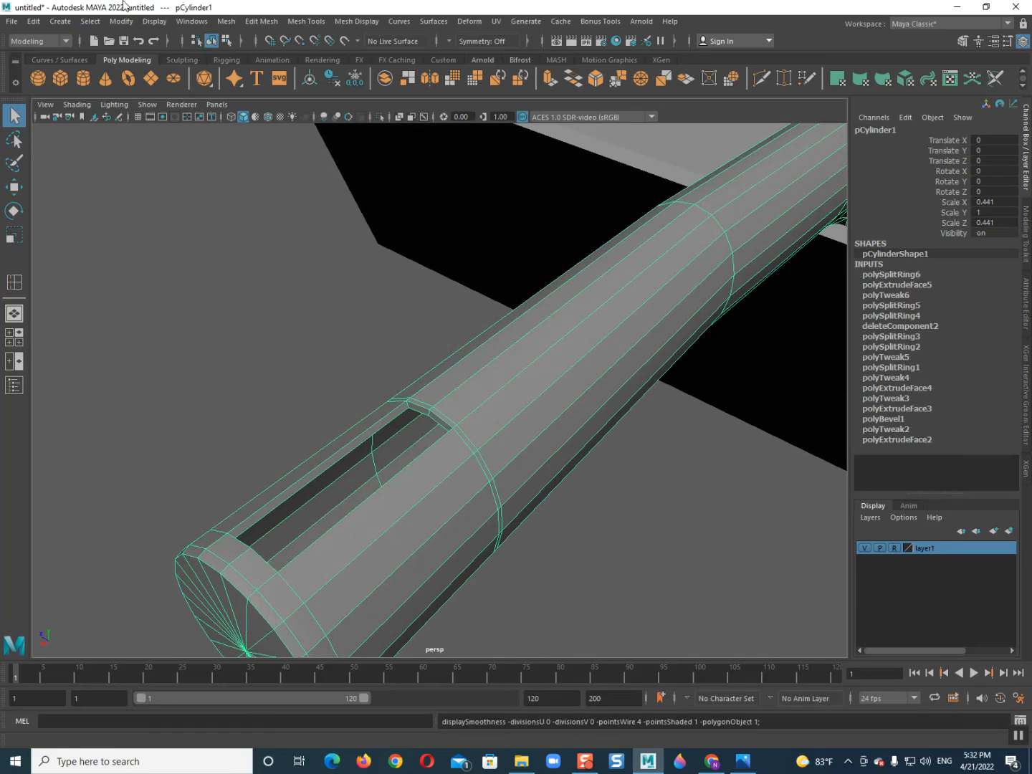
Apply Smooth to the handle mesh with 2 divisions and deselect it.
{"action": "left_click", "coordinate": [229, 26]}
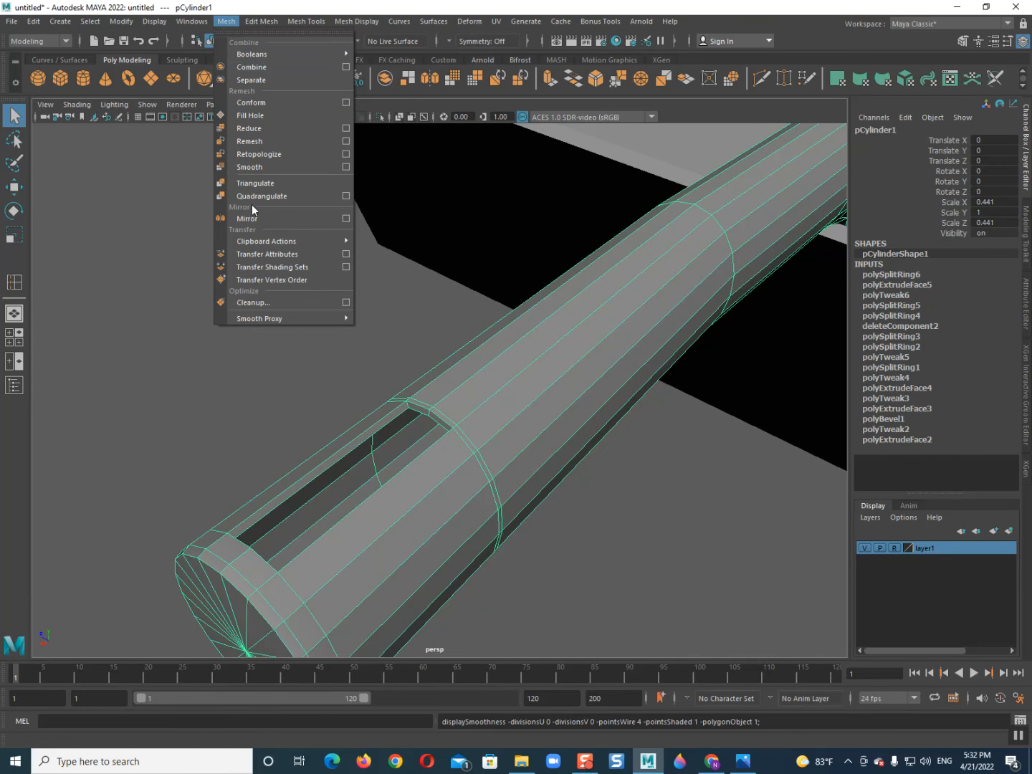
{"action": "left_click", "coordinate": [261, 165]}
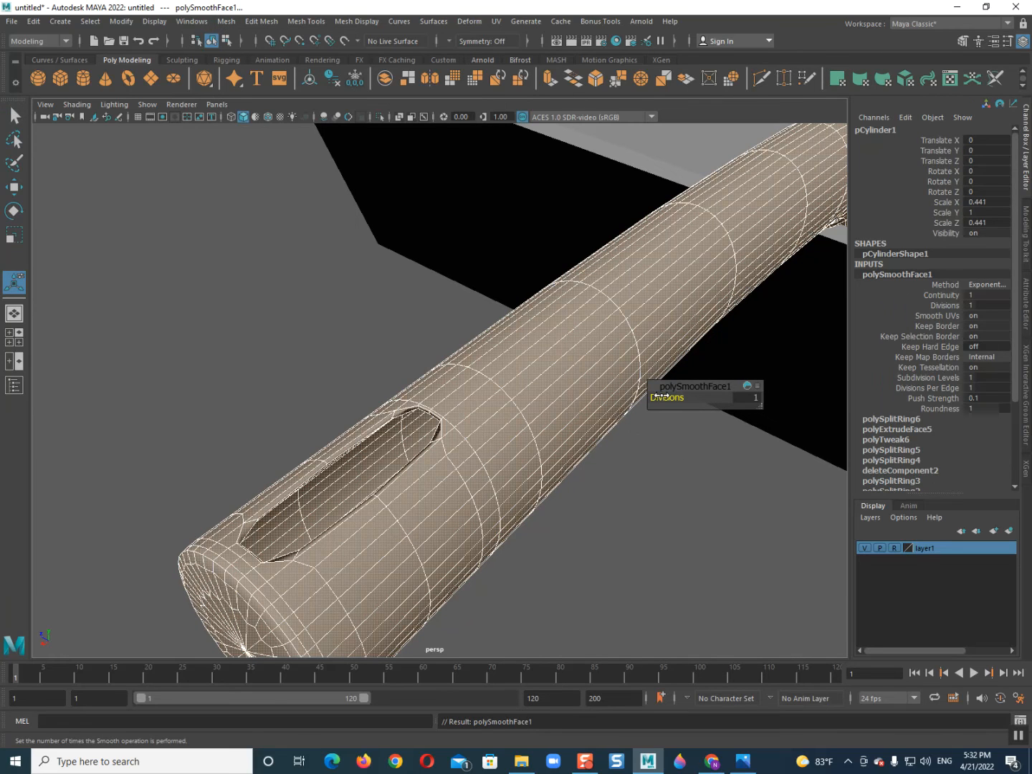
{"action": "left_click_drag", "start_coordinate": [660, 395], "coordinate": [671, 396]}
{"action": "key", "text": "q"}
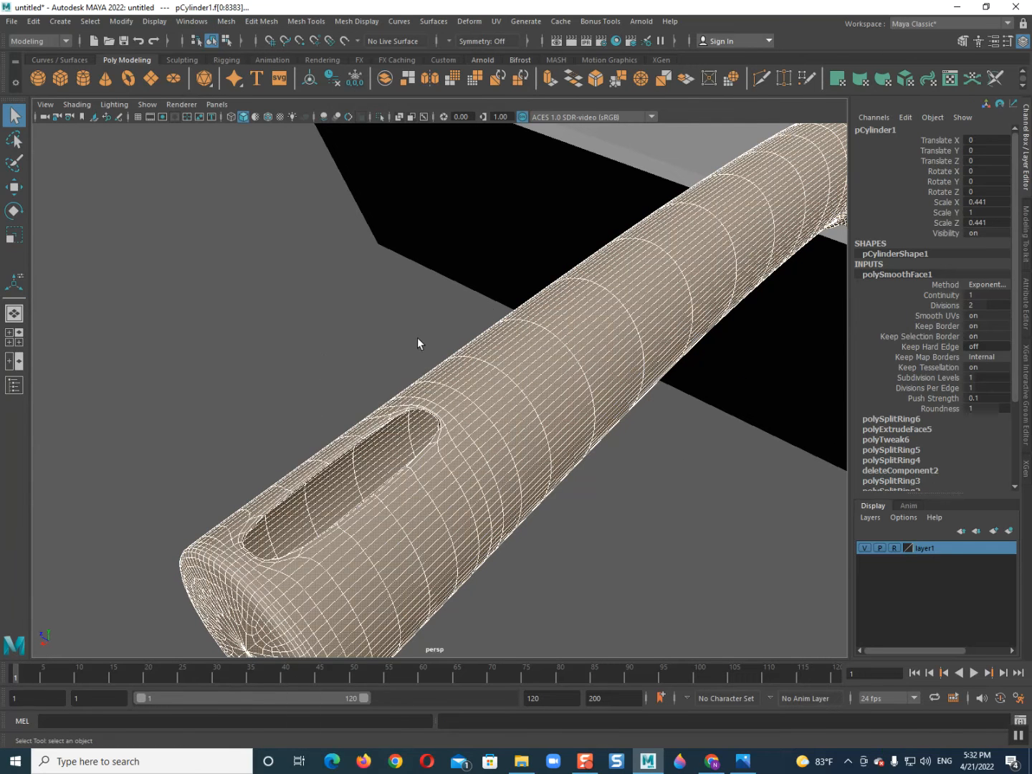
{"action": "left_click", "coordinate": [487, 303]}
Examine the handle's lower end where it meets the pan, and undo the 2-division Smooth.
{"action": "left_click_drag", "start_coordinate": [348, 438], "coordinate": [395, 513], "text": "alt"}
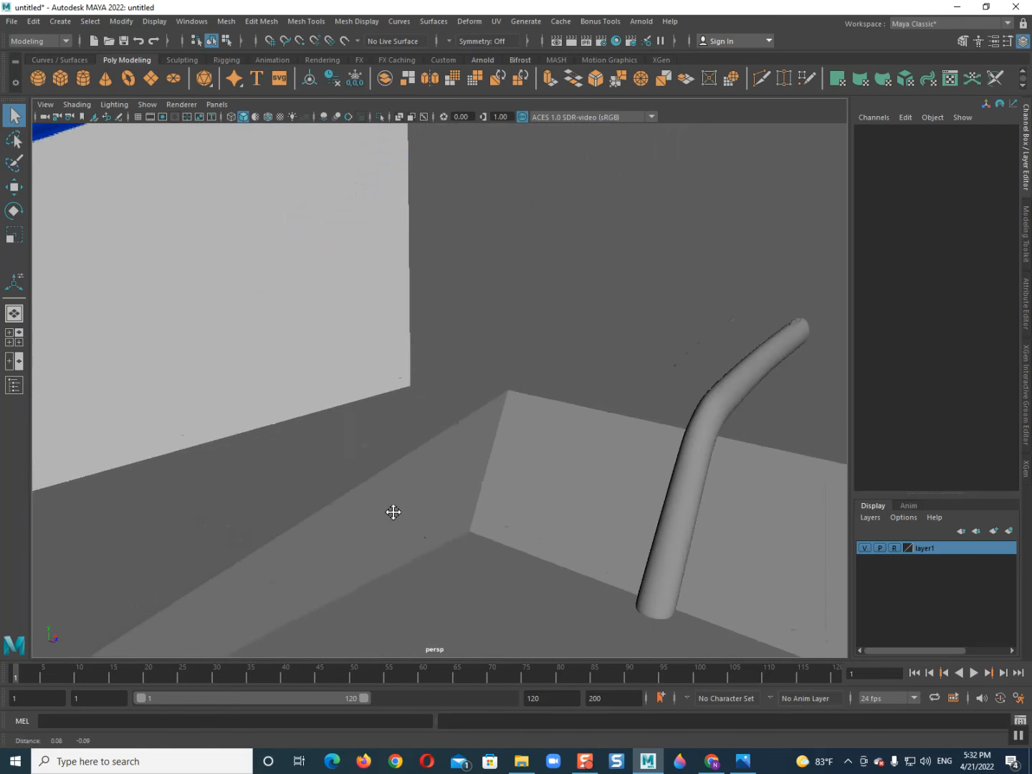
{"action": "middle_click_drag", "start_coordinate": [395, 512], "coordinate": [308, 466], "text": "alt"}
{"action": "left_click", "coordinate": [551, 473]}
{"action": "scroll", "coordinate": [502, 528], "scroll_direction": "up", "scroll_amount": 3}
{"action": "middle_click_drag", "start_coordinate": [503, 528], "coordinate": [435, 403], "text": "alt"}
{"action": "scroll", "coordinate": [461, 377], "scroll_direction": "down", "scroll_amount": 3}
{"action": "key", "text": "ctrl+z"}
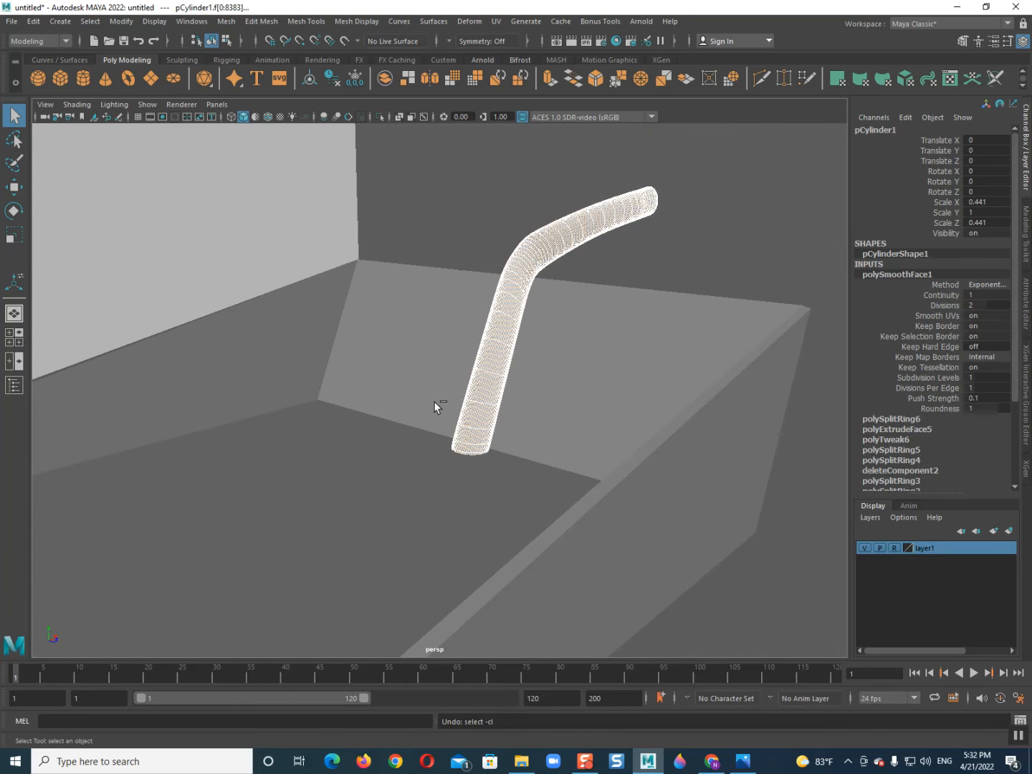
{"action": "key", "text": "ctrl+z"}
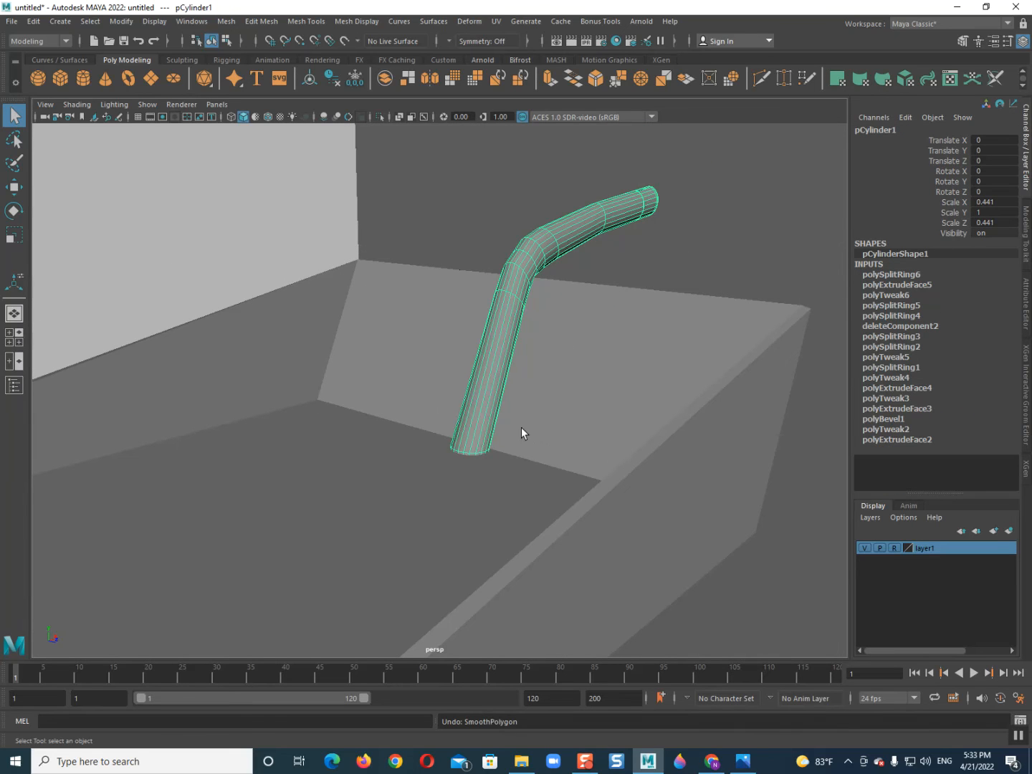
Insert an edge loop around the handle a short distance above its lower end.
{"action": "scroll", "coordinate": [479, 423], "scroll_direction": "up", "scroll_amount": 5}
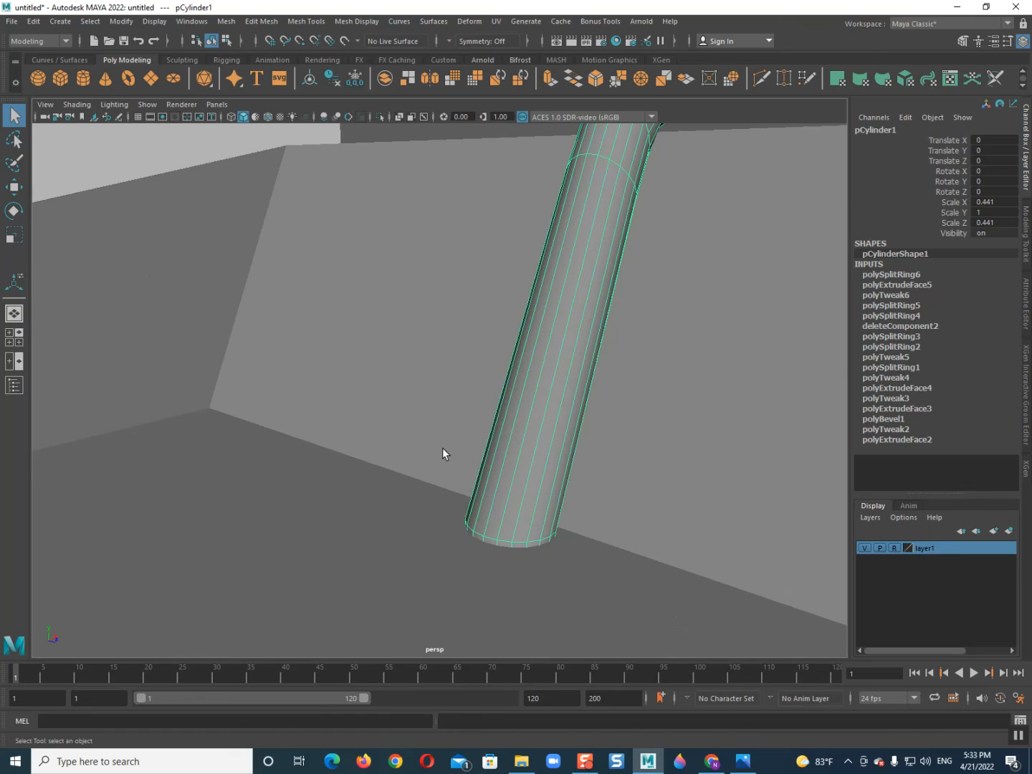
{"action": "key", "text": "1"}
{"action": "right_click_drag", "start_coordinate": [468, 405], "coordinate": [472, 429]}
{"action": "key", "text": "F8"}
{"action": "left_click", "coordinate": [551, 397]}
{"action": "right_click", "coordinate": [552, 397], "text": "shift"}
{"action": "scroll", "coordinate": [552, 398], "scroll_direction": "down", "scroll_amount": 5}
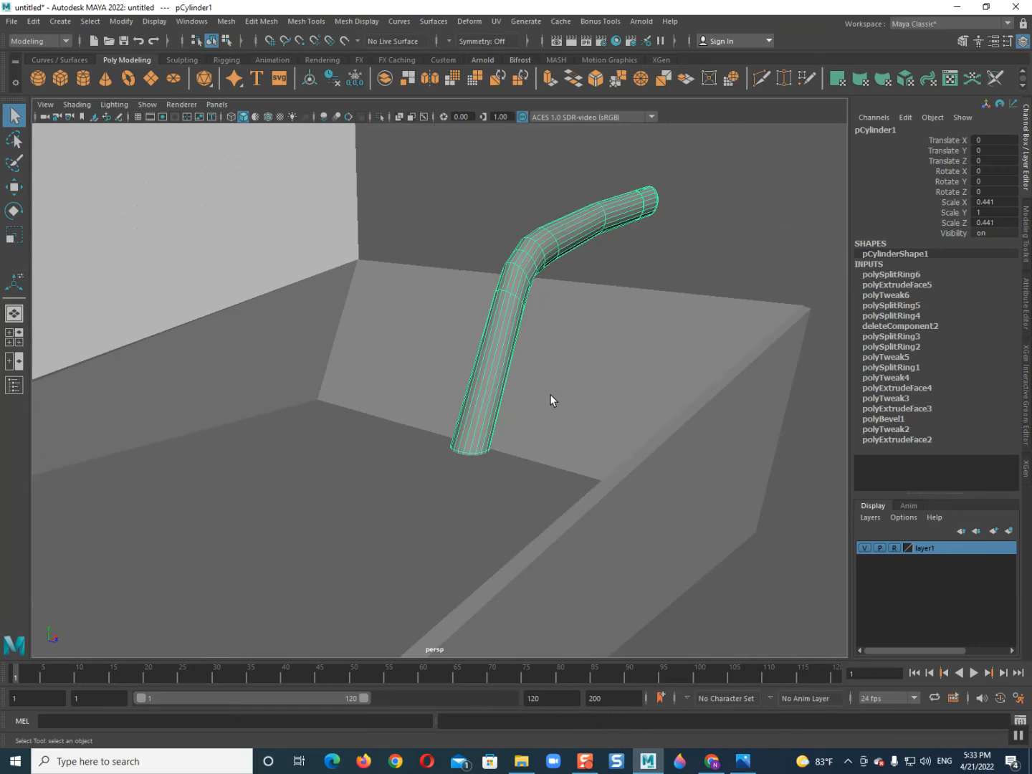
{"action": "scroll", "coordinate": [551, 399], "scroll_direction": "up", "scroll_amount": 5}
{"action": "right_click", "coordinate": [539, 413], "text": "shift"}
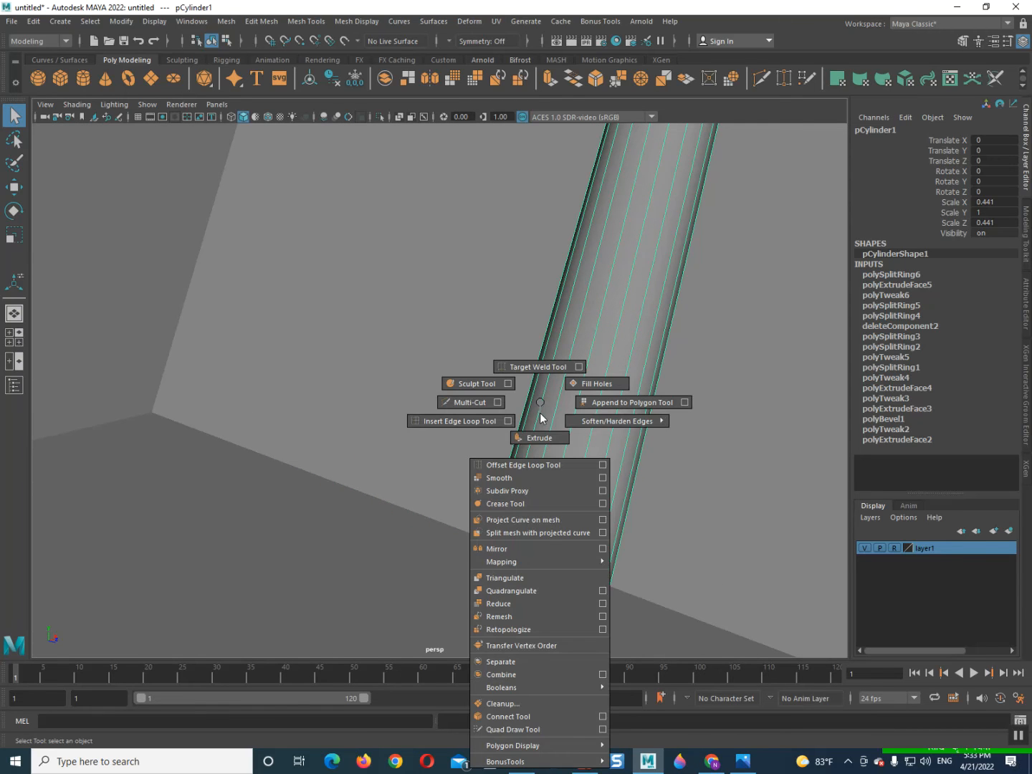
{"action": "left_click", "coordinate": [487, 421]}
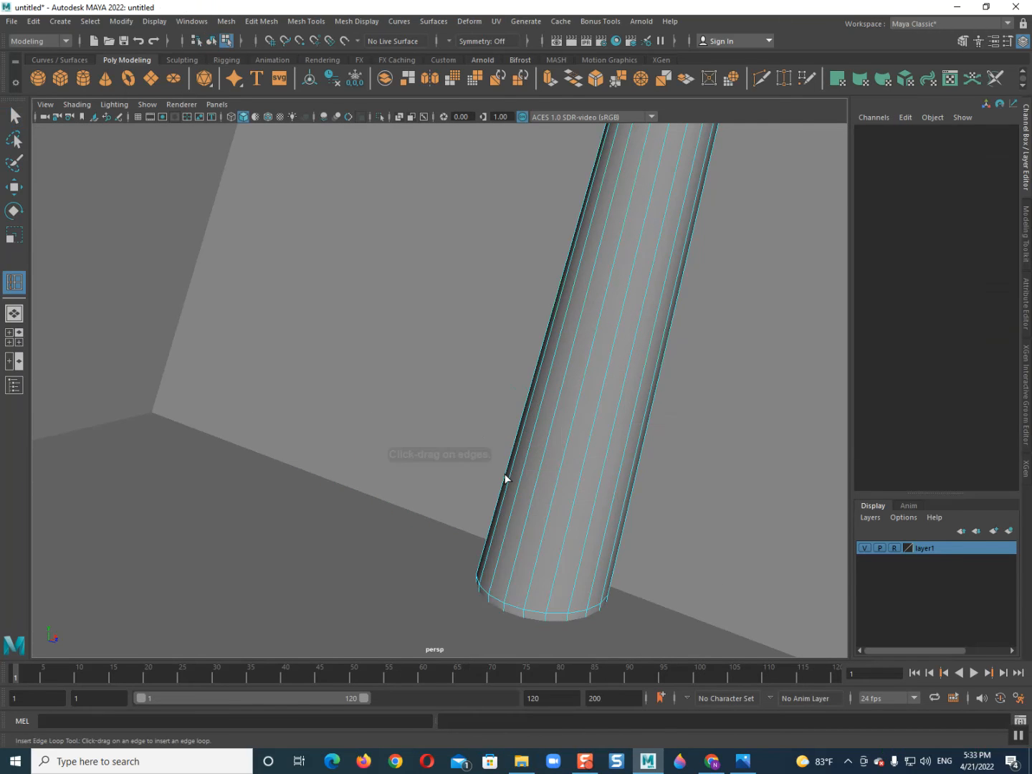
{"action": "left_click_drag", "start_coordinate": [606, 532], "coordinate": [558, 516]}
{"action": "key", "text": "q"}
Extrude the four adjacent front faces of the handle's lowest band outward over the pan floor as a tab.
{"action": "right_click_drag", "start_coordinate": [511, 502], "coordinate": [513, 545]}
{"action": "left_click", "coordinate": [511, 545]}
{"action": "left_click_drag", "start_coordinate": [525, 554], "coordinate": [552, 562], "text": "alt"}
{"action": "key", "text": "f"}
{"action": "scroll", "coordinate": [553, 338], "scroll_direction": "down", "scroll_amount": 10}
{"action": "left_click_drag", "start_coordinate": [557, 419], "coordinate": [611, 444], "text": "alt"}
{"action": "left_click", "coordinate": [467, 387], "text": "shift"}
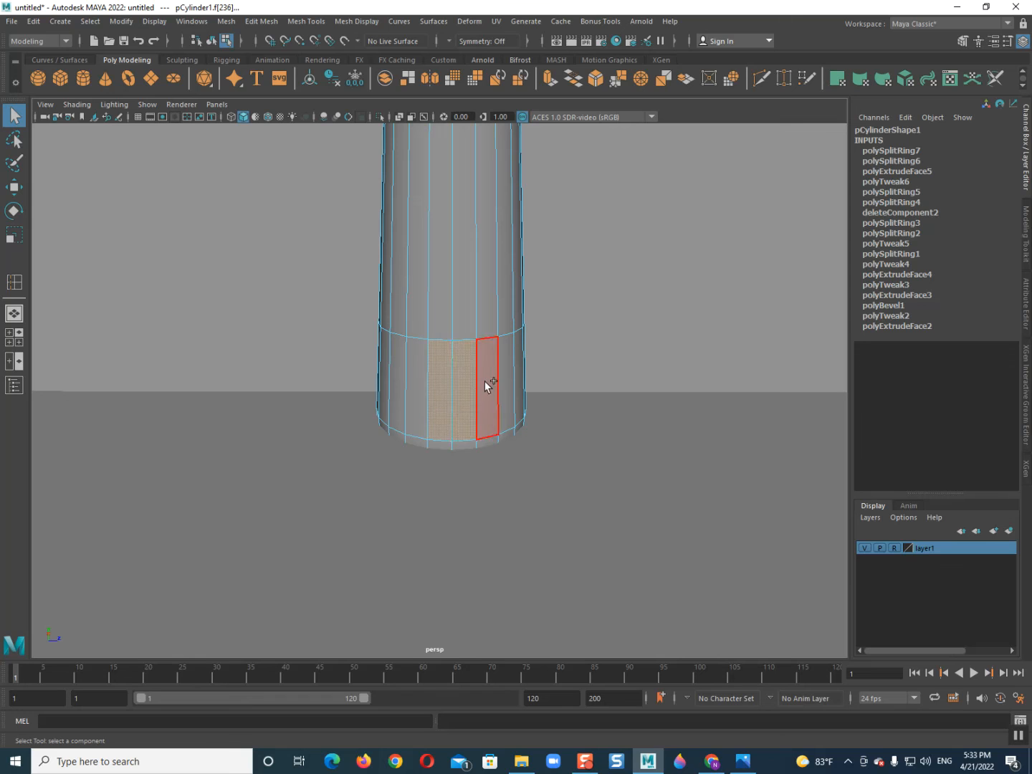
{"action": "left_click", "coordinate": [421, 386], "text": "shift"}
{"action": "mouse_move", "coordinate": [452, 433]}
{"action": "left_mouse_down", "text": "alt"}
{"action": "mouse_move", "coordinate": [449, 406]}
{"action": "mouse_move", "coordinate": [507, 420]}
{"action": "mouse_move", "coordinate": [401, 470]}
{"action": "mouse_move", "coordinate": [461, 457]}
{"action": "left_mouse_up", "text": "alt"}
{"action": "key", "text": "w"}
{"action": "left_click_drag", "start_coordinate": [493, 384], "coordinate": [359, 351], "text": "shift"}
Lower the upper vertices at the tab's outer end so it tapers toward the pan floor.
{"action": "right_click_drag", "start_coordinate": [268, 307], "coordinate": [265, 307]}
{"action": "left_click_drag", "start_coordinate": [325, 292], "coordinate": [422, 360]}
{"action": "left_click_drag", "start_coordinate": [379, 255], "coordinate": [383, 341]}
{"action": "left_click_drag", "start_coordinate": [423, 408], "coordinate": [450, 523]}
Move the vertices at the tab's outer end further away from the handle along X to lengthen it.
{"action": "key", "text": "f"}
{"action": "scroll", "coordinate": [446, 524], "scroll_direction": "up", "scroll_amount": 4}
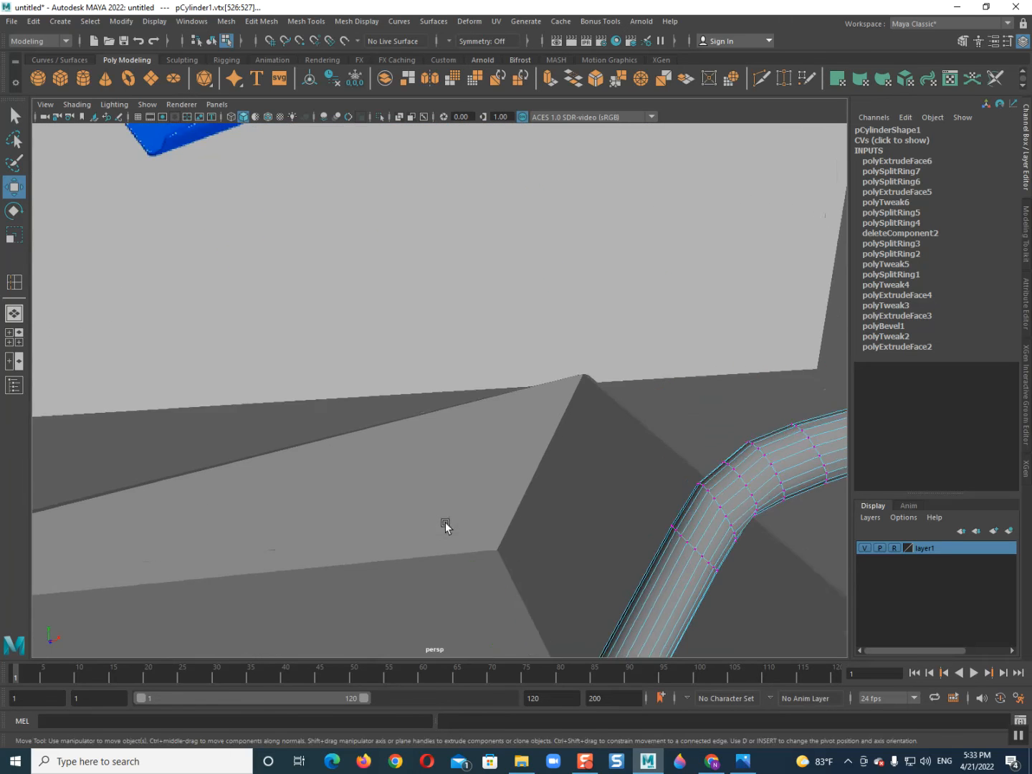
{"action": "middle_click_drag", "start_coordinate": [444, 527], "coordinate": [399, 387], "text": "alt"}
{"action": "scroll", "coordinate": [429, 532], "scroll_direction": "up", "scroll_amount": 1}
{"action": "middle_click_drag", "start_coordinate": [414, 435], "coordinate": [419, 373], "text": "alt"}
{"action": "middle_click_drag", "start_coordinate": [486, 641], "coordinate": [444, 519], "text": "alt"}
{"action": "left_click_drag", "start_coordinate": [377, 405], "coordinate": [348, 434], "text": "alt"}
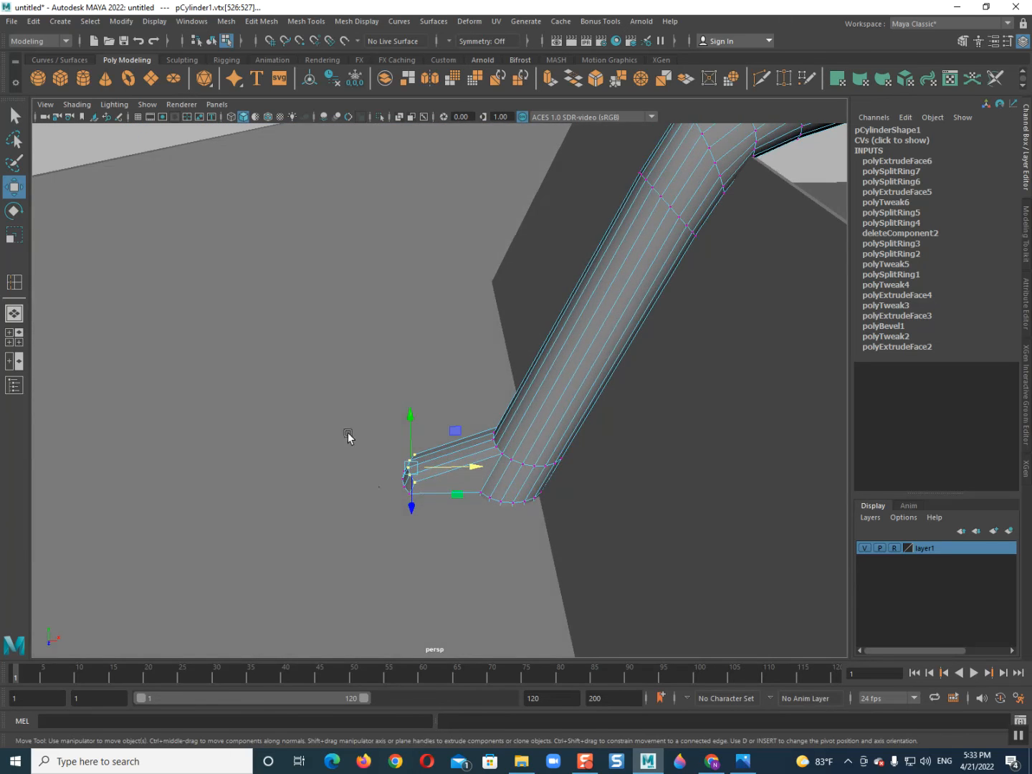
{"action": "left_click_drag", "start_coordinate": [426, 529], "coordinate": [426, 528]}
{"action": "left_click_drag", "start_coordinate": [477, 467], "coordinate": [442, 449]}
Return the handle to object mode, inspect its tab in smooth preview from several angles, and restore the unsmoothed display.
{"action": "right_click_drag", "start_coordinate": [441, 448], "coordinate": [516, 344]}
{"action": "key", "text": "3"}
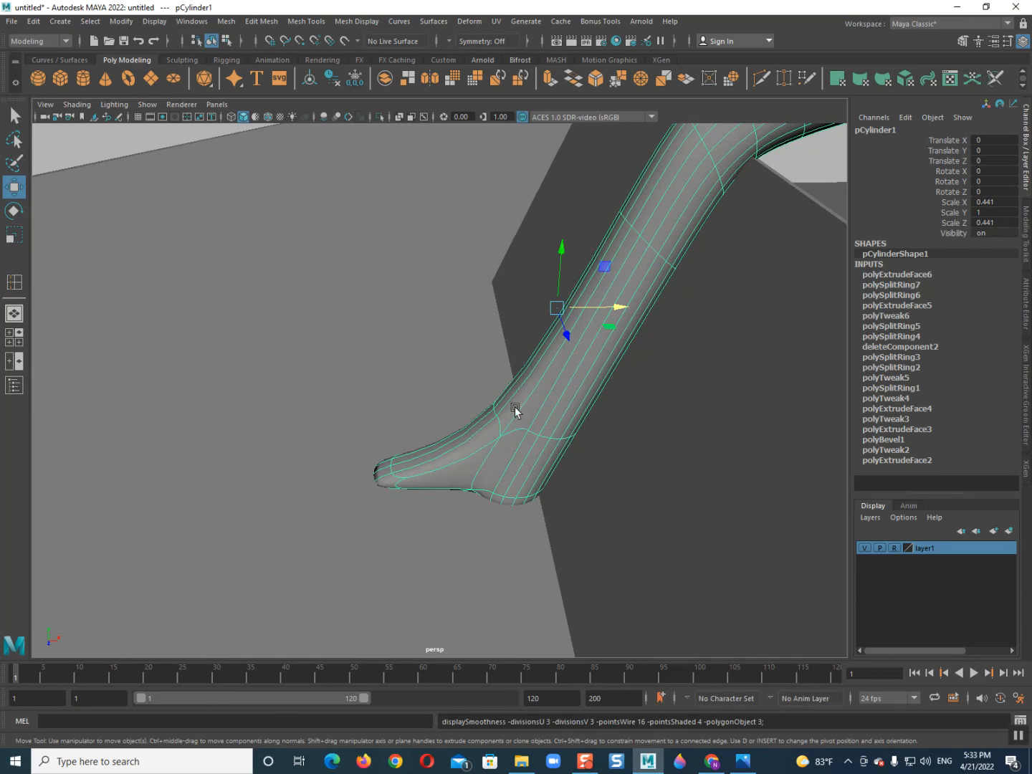
{"action": "scroll", "coordinate": [478, 441], "scroll_direction": "down", "scroll_amount": 4}
{"action": "left_click", "coordinate": [710, 390]}
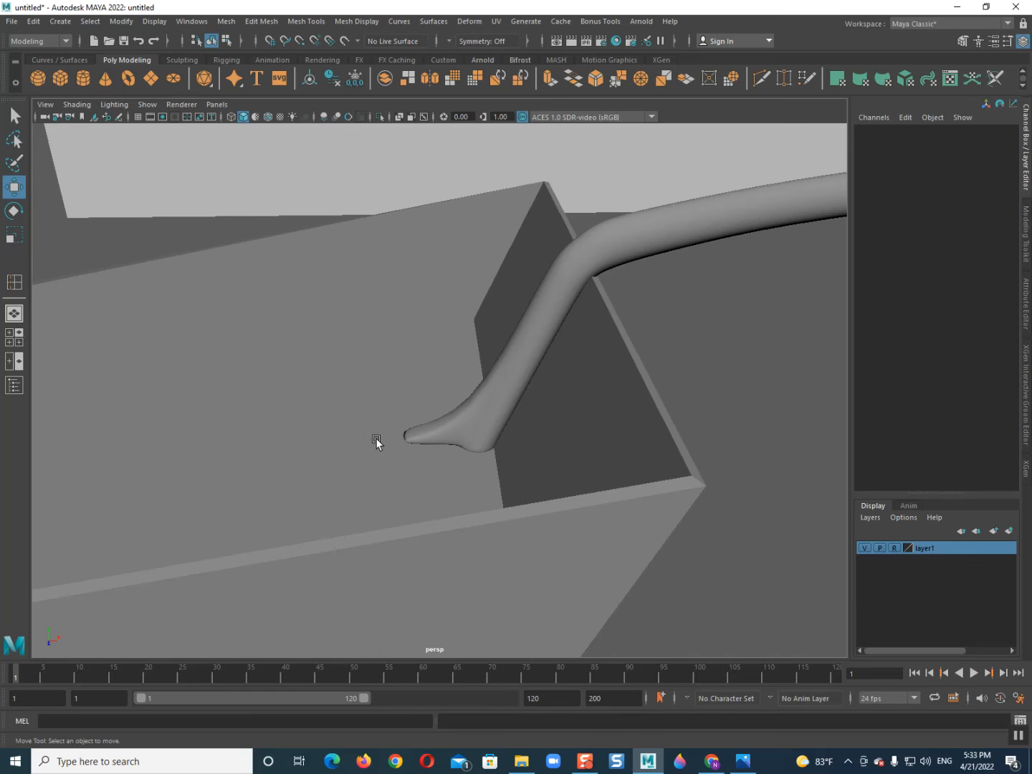
{"action": "scroll", "coordinate": [377, 441], "scroll_direction": "up", "scroll_amount": 1}
{"action": "left_click_drag", "start_coordinate": [447, 418], "coordinate": [535, 403], "text": "alt"}
{"action": "scroll", "coordinate": [533, 397], "scroll_direction": "down", "scroll_amount": 3}
{"action": "middle_click_drag", "start_coordinate": [534, 396], "coordinate": [506, 535], "text": "alt"}
{"action": "mouse_move", "coordinate": [506, 535]}
{"action": "left_mouse_down", "text": "alt"}
{"action": "mouse_move", "coordinate": [411, 537]}
{"action": "mouse_move", "coordinate": [521, 534]}
{"action": "left_mouse_up", "text": "alt"}
{"action": "scroll", "coordinate": [459, 546], "scroll_direction": "up", "scroll_amount": 4}
{"action": "middle_click_drag", "start_coordinate": [448, 548], "coordinate": [476, 485], "text": "alt"}
{"action": "left_click_drag", "start_coordinate": [476, 486], "coordinate": [460, 364], "text": "alt"}
{"action": "left_click", "coordinate": [460, 365]}
{"action": "key", "text": "1"}
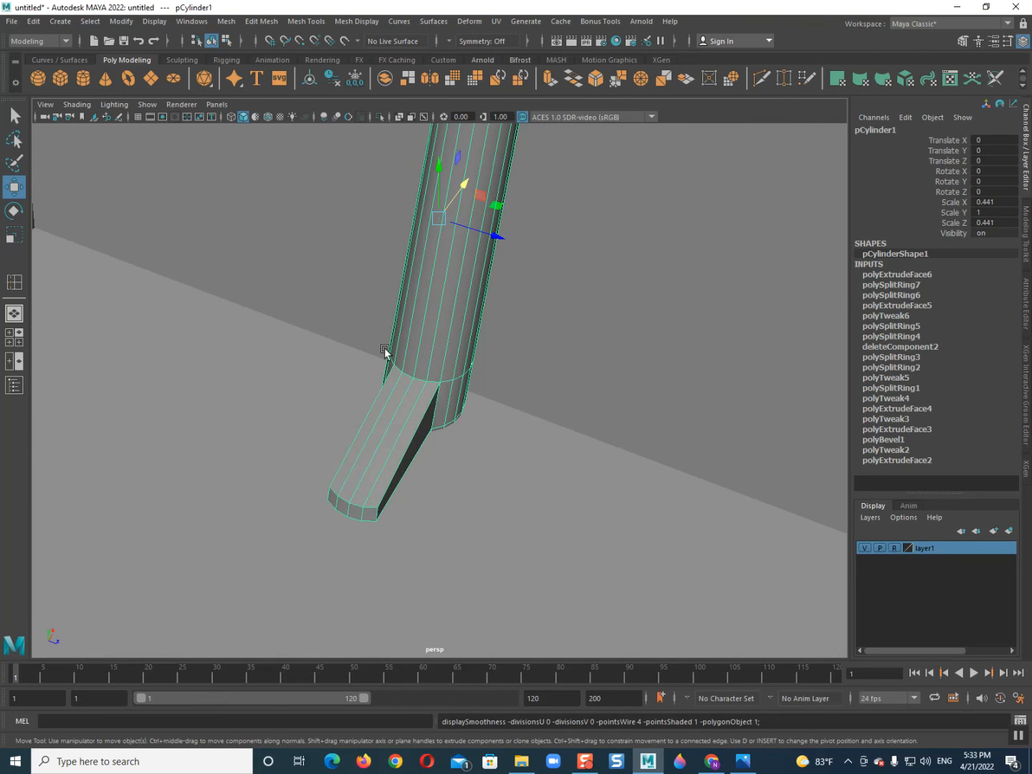
Try inserting an edge loop near the tab's outer end, and undo it.
{"action": "right_click", "coordinate": [436, 326], "text": "shift"}
{"action": "right_click_drag", "start_coordinate": [435, 326], "coordinate": [372, 345], "text": "shift"}
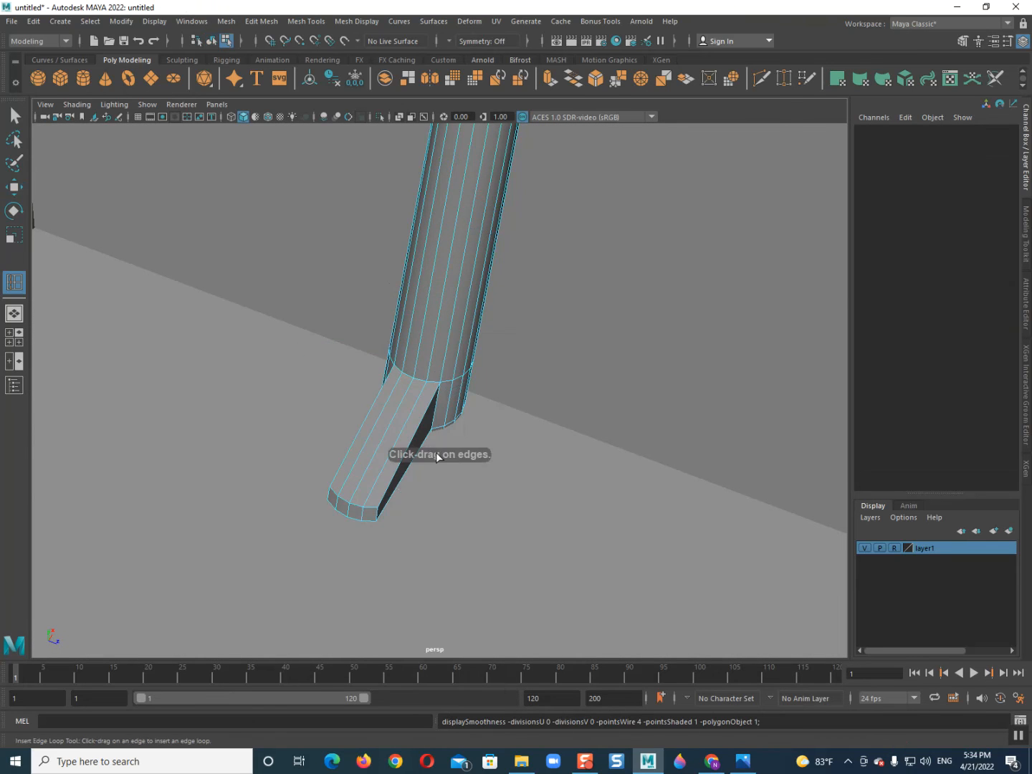
{"action": "left_click_drag", "start_coordinate": [380, 504], "coordinate": [378, 510]}
{"action": "right_click", "coordinate": [367, 472]}
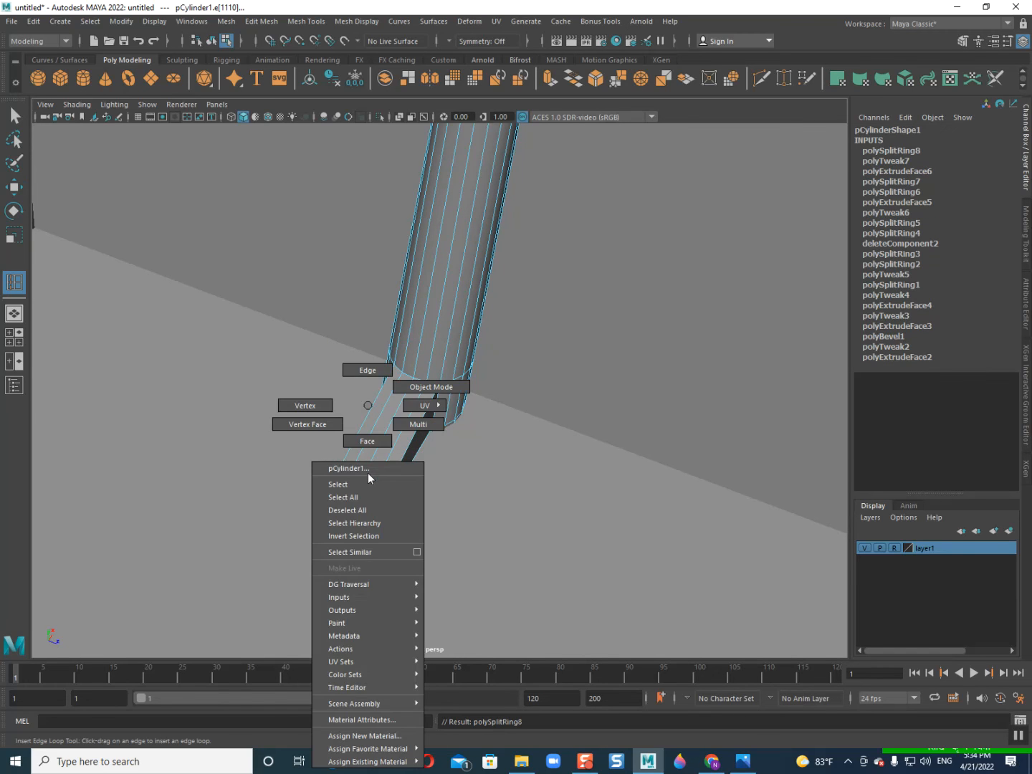
{"action": "key", "text": "ctrl+a"}
{"action": "key", "text": "ctrl+z"}
{"action": "key", "text": "ctrl+z"}
{"action": "key", "text": "ctrl+z"}
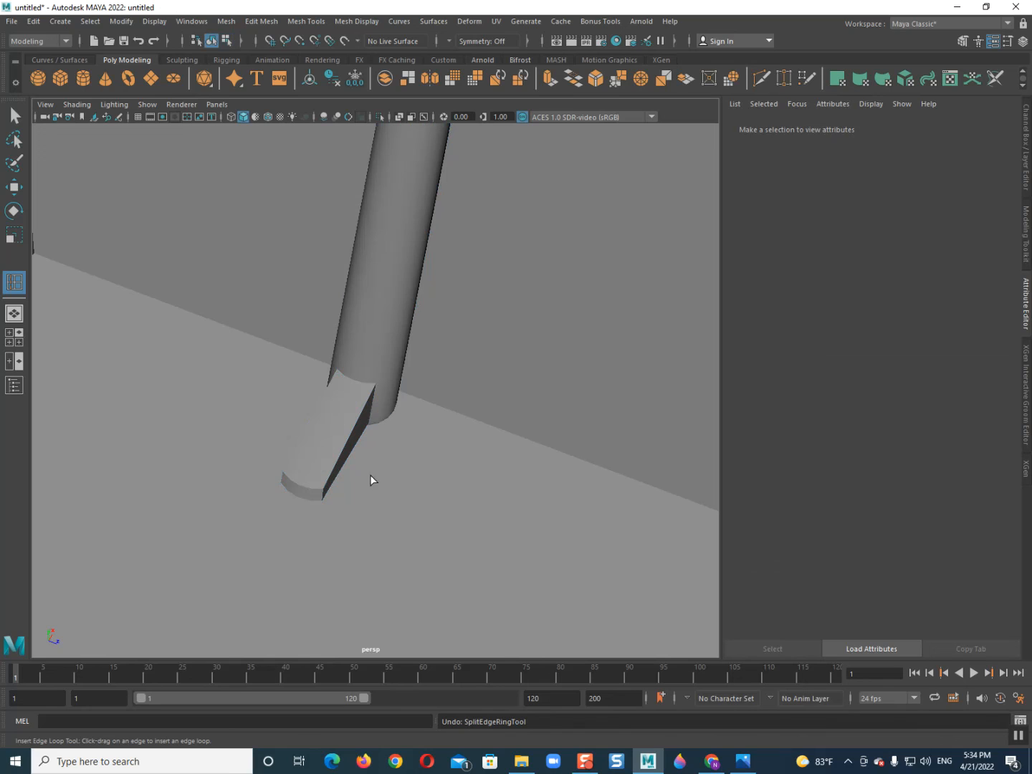
Flatten the tab's curved outer end by scaling its end vertices along X into a straight edge.
{"action": "key", "text": "q"}
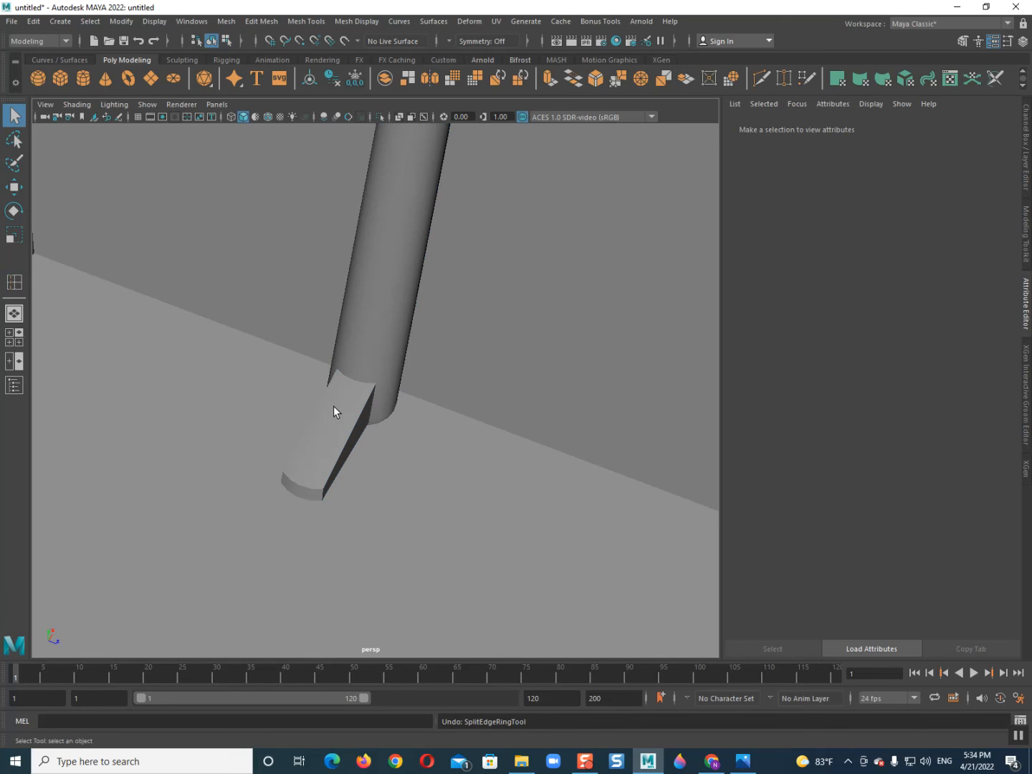
{"action": "left_click", "coordinate": [339, 405]}
{"action": "right_click", "coordinate": [346, 398]}
{"action": "left_click", "coordinate": [280, 400]}
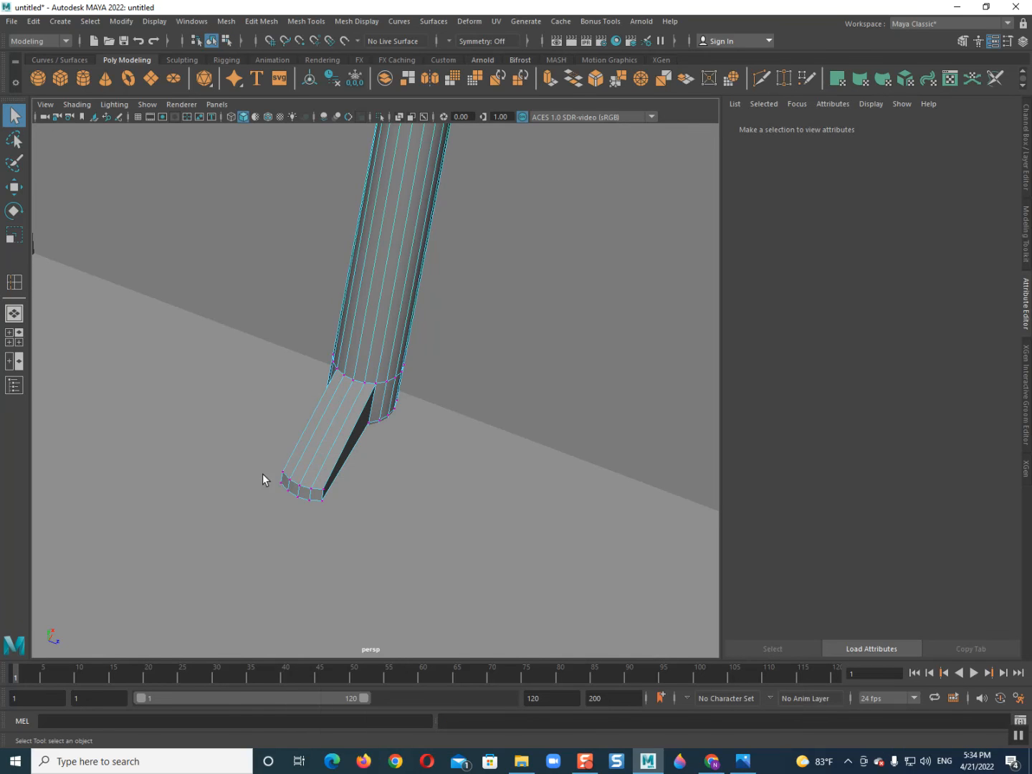
{"action": "left_click_drag", "start_coordinate": [326, 515], "coordinate": [327, 516]}
{"action": "key", "text": "r"}
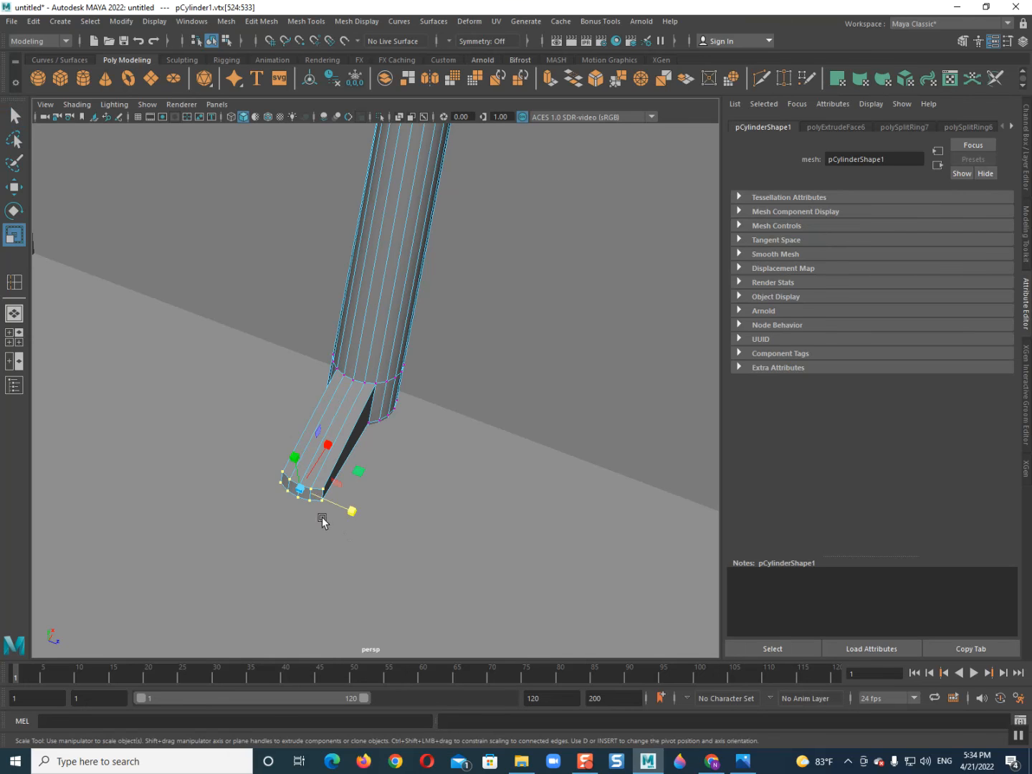
{"action": "left_click_drag", "start_coordinate": [325, 445], "coordinate": [266, 683]}
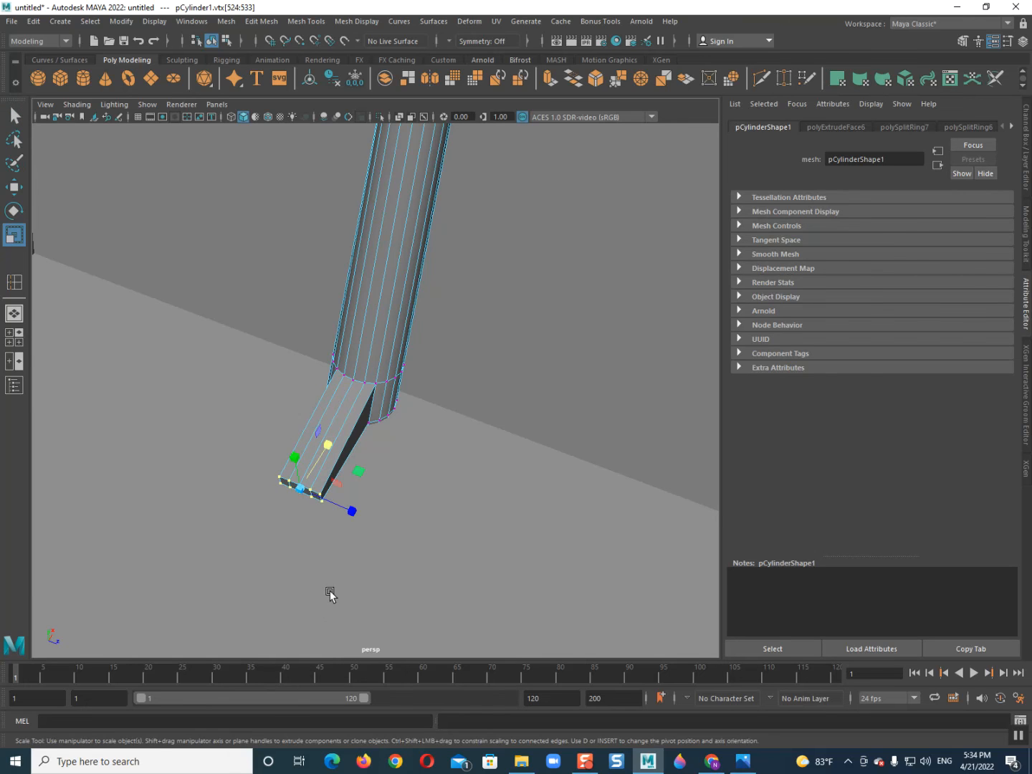
Try adding a supporting edge loop beside the flattened end of the tab, and return to object mode.
{"action": "scroll", "coordinate": [329, 589], "scroll_direction": "up", "scroll_amount": 2}
{"action": "right_click_drag", "start_coordinate": [299, 408], "coordinate": [269, 429]}
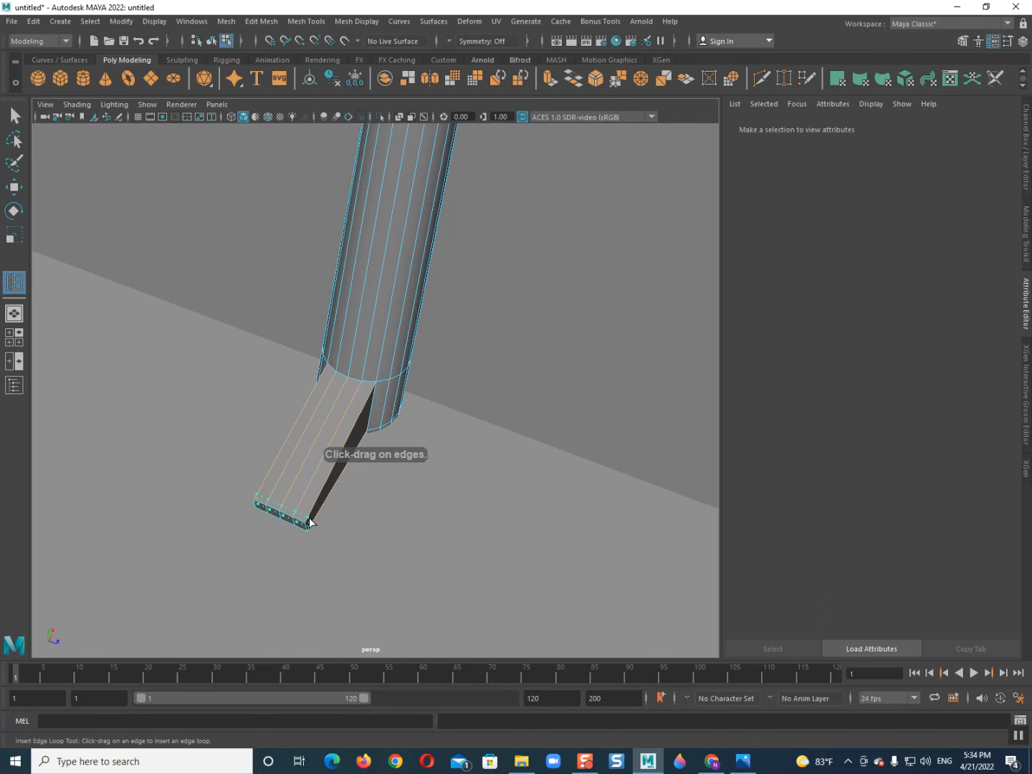
{"action": "left_click_drag", "start_coordinate": [307, 529], "coordinate": [308, 531]}
{"action": "key", "text": "q"}
{"action": "right_click_drag", "start_coordinate": [284, 407], "coordinate": [337, 357]}
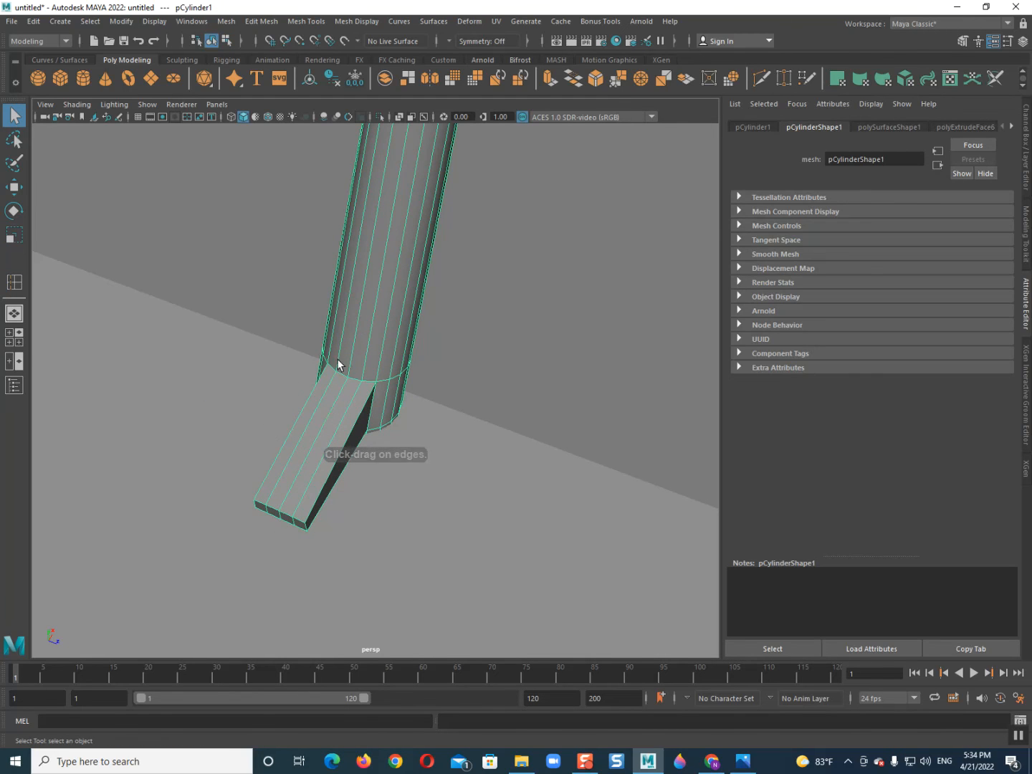
Preview the handle smoothed and examine its flattened tab and overall shape together with the pan.
{"action": "key", "text": "3"}
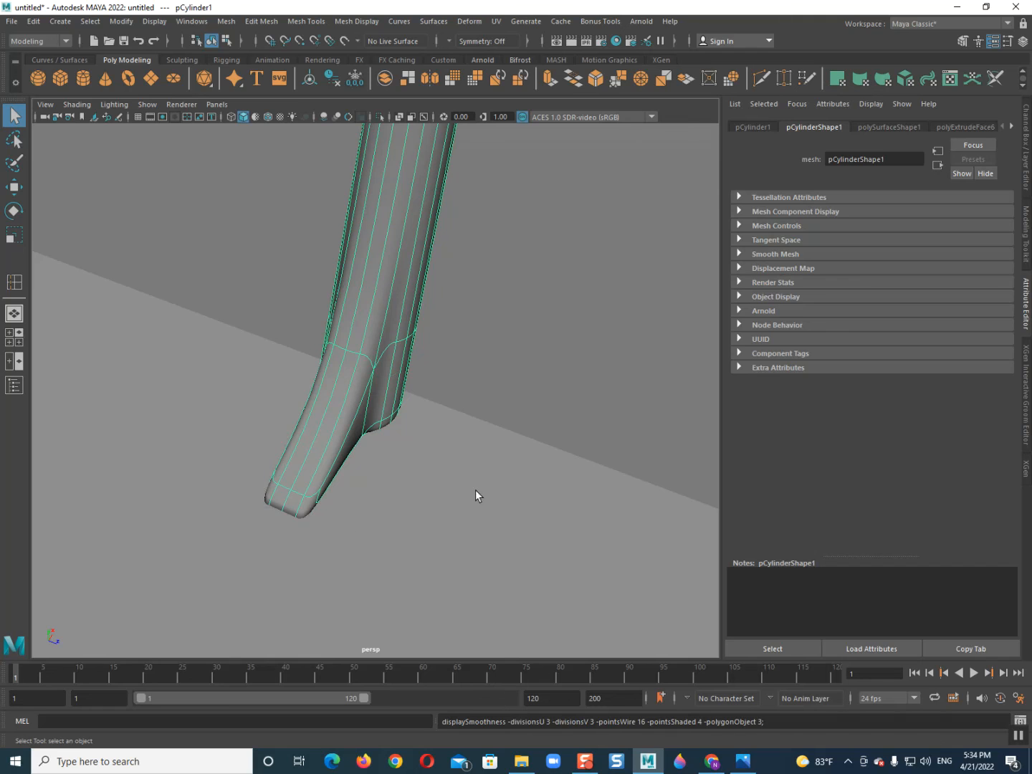
{"action": "scroll", "coordinate": [480, 486], "scroll_direction": "down", "scroll_amount": 3}
{"action": "left_click", "coordinate": [573, 180]}
{"action": "scroll", "coordinate": [207, 500], "scroll_direction": "up", "scroll_amount": 5}
{"action": "left_click_drag", "start_coordinate": [287, 494], "coordinate": [373, 417], "text": "alt"}
{"action": "left_click", "coordinate": [372, 417]}
{"action": "scroll", "coordinate": [363, 423], "scroll_direction": "up", "scroll_amount": 5}
{"action": "right_click_drag", "start_coordinate": [265, 306], "coordinate": [200, 309]}
{"action": "left_click_drag", "start_coordinate": [392, 335], "coordinate": [354, 282], "text": "alt"}
{"action": "scroll", "coordinate": [363, 314], "scroll_direction": "down", "scroll_amount": 5}
{"action": "right_click_drag", "start_coordinate": [354, 281], "coordinate": [482, 222]}
{"action": "left_click", "coordinate": [562, 247]}
{"action": "left_click_drag", "start_coordinate": [562, 246], "coordinate": [441, 512], "text": "alt"}
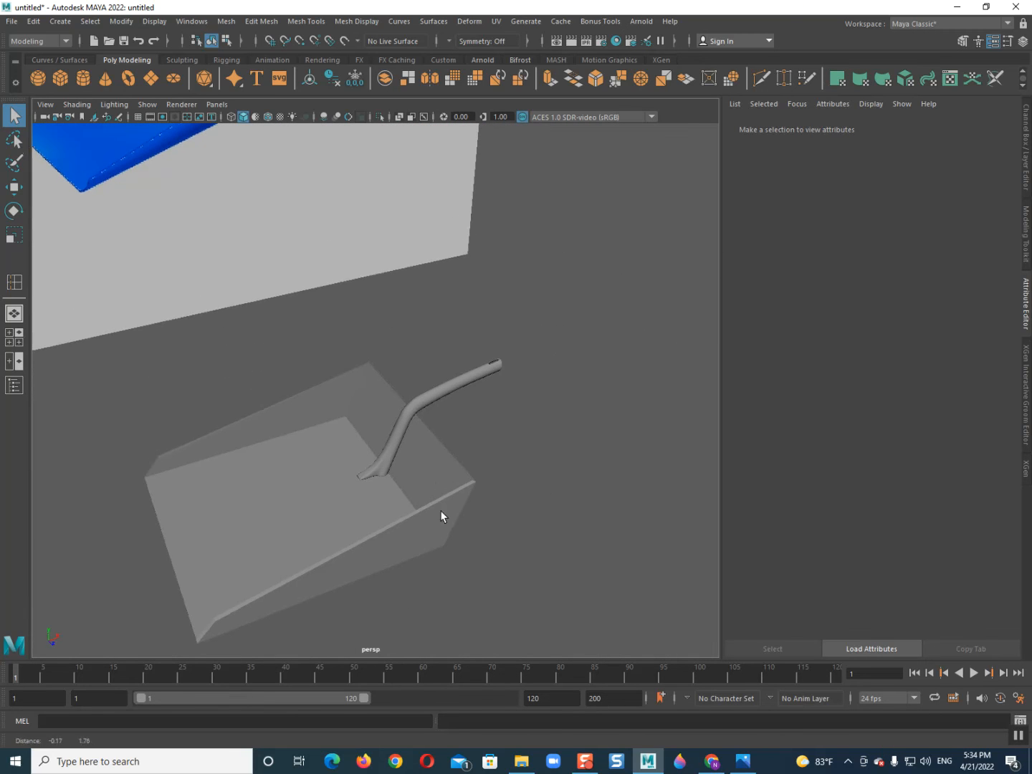
Return the handle to the unsmoothed display and apply Smooth to its mesh with 1 division.
{"action": "left_click", "coordinate": [436, 401]}
{"action": "key", "text": "1"}
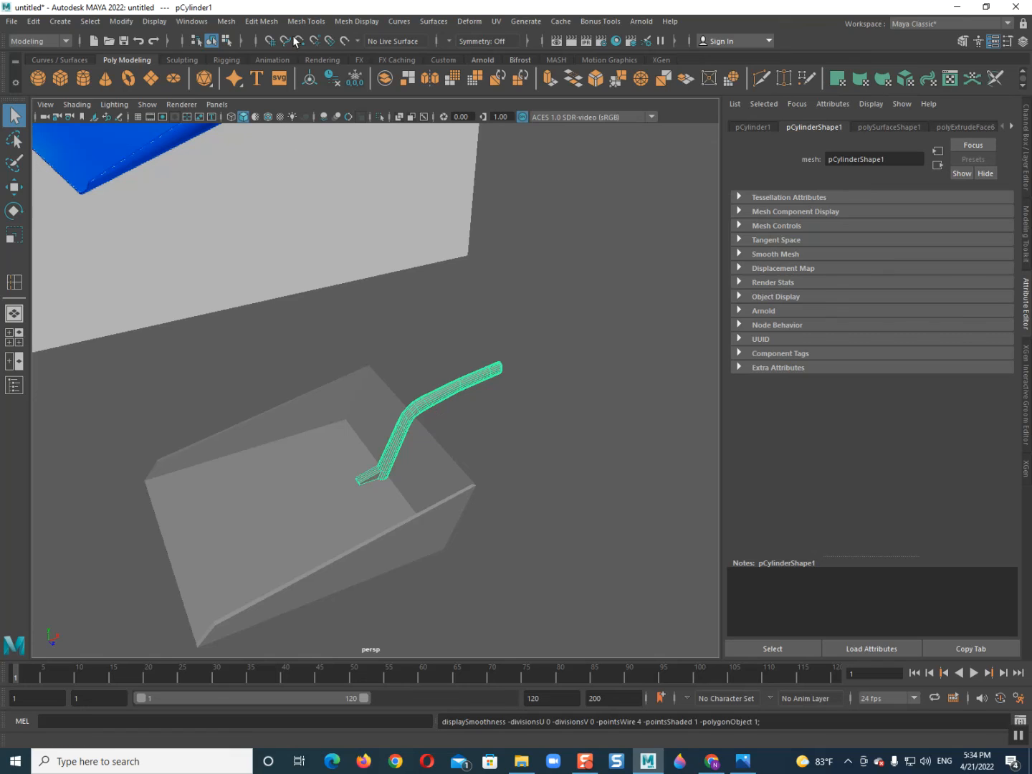
{"action": "left_click", "coordinate": [232, 24]}
{"action": "left_click", "coordinate": [248, 167]}
Examine the smoothed handle along its length, including the hanging slot and the end cap.
{"action": "scroll", "coordinate": [382, 385], "scroll_direction": "up", "scroll_amount": 5}
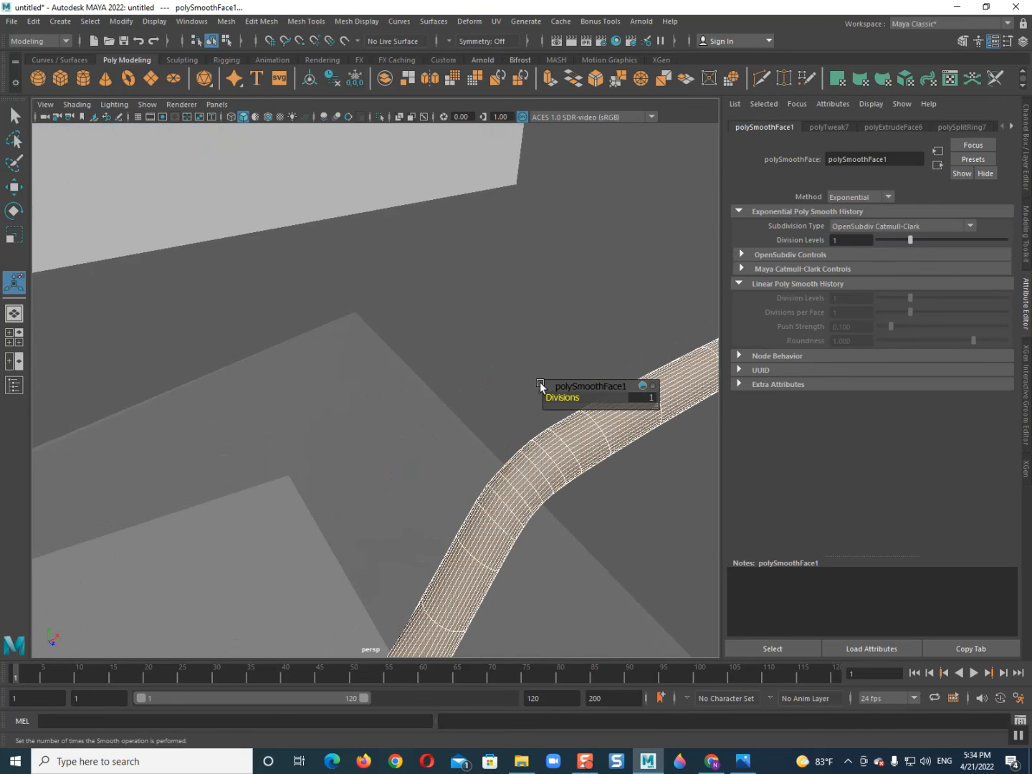
{"action": "scroll", "coordinate": [543, 406], "scroll_direction": "down", "scroll_amount": 3}
{"action": "scroll", "coordinate": [556, 411], "scroll_direction": "up", "scroll_amount": 3}
{"action": "left_click_drag", "start_coordinate": [576, 489], "coordinate": [231, 454], "text": "alt"}
{"action": "middle_click_drag", "start_coordinate": [230, 454], "coordinate": [280, 272], "text": "alt"}
{"action": "middle_click_drag", "start_coordinate": [313, 444], "coordinate": [323, 294], "text": "alt"}
{"action": "middle_click_drag", "start_coordinate": [352, 538], "coordinate": [371, 374], "text": "alt"}
{"action": "scroll", "coordinate": [344, 324], "scroll_direction": "up", "scroll_amount": 3}
{"action": "middle_click_drag", "start_coordinate": [345, 324], "coordinate": [304, 573], "text": "alt"}
{"action": "scroll", "coordinate": [347, 497], "scroll_direction": "down", "scroll_amount": 3}
{"action": "middle_click_drag", "start_coordinate": [358, 478], "coordinate": [358, 545], "text": "alt"}
{"action": "left_click_drag", "start_coordinate": [358, 546], "coordinate": [356, 551], "text": "alt"}
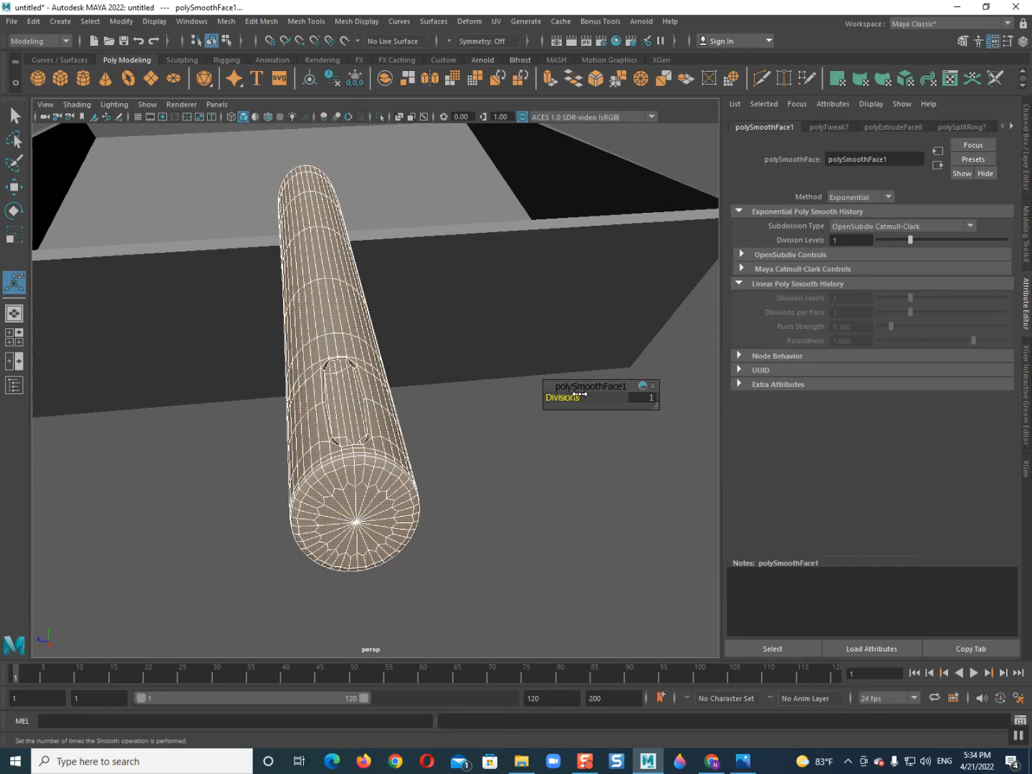
Set the handle's Smooth divisions to 2, return to object mode and clear the selection.
{"action": "left_click_drag", "start_coordinate": [571, 397], "coordinate": [500, 423]}
{"action": "scroll", "coordinate": [456, 420], "scroll_direction": "up", "scroll_amount": 4}
{"action": "middle_click_drag", "start_coordinate": [456, 421], "coordinate": [556, 462], "text": "alt"}
{"action": "scroll", "coordinate": [556, 462], "scroll_direction": "down", "scroll_amount": 4}
{"action": "left_click_drag", "start_coordinate": [556, 462], "coordinate": [403, 371], "text": "alt"}
{"action": "left_click_drag", "start_coordinate": [426, 313], "coordinate": [345, 380], "text": "alt"}
{"action": "middle_click_drag", "start_coordinate": [345, 380], "coordinate": [371, 377], "text": "alt"}
{"action": "left_click_drag", "start_coordinate": [371, 377], "coordinate": [428, 357], "text": "alt"}
{"action": "right_click", "coordinate": [428, 358]}
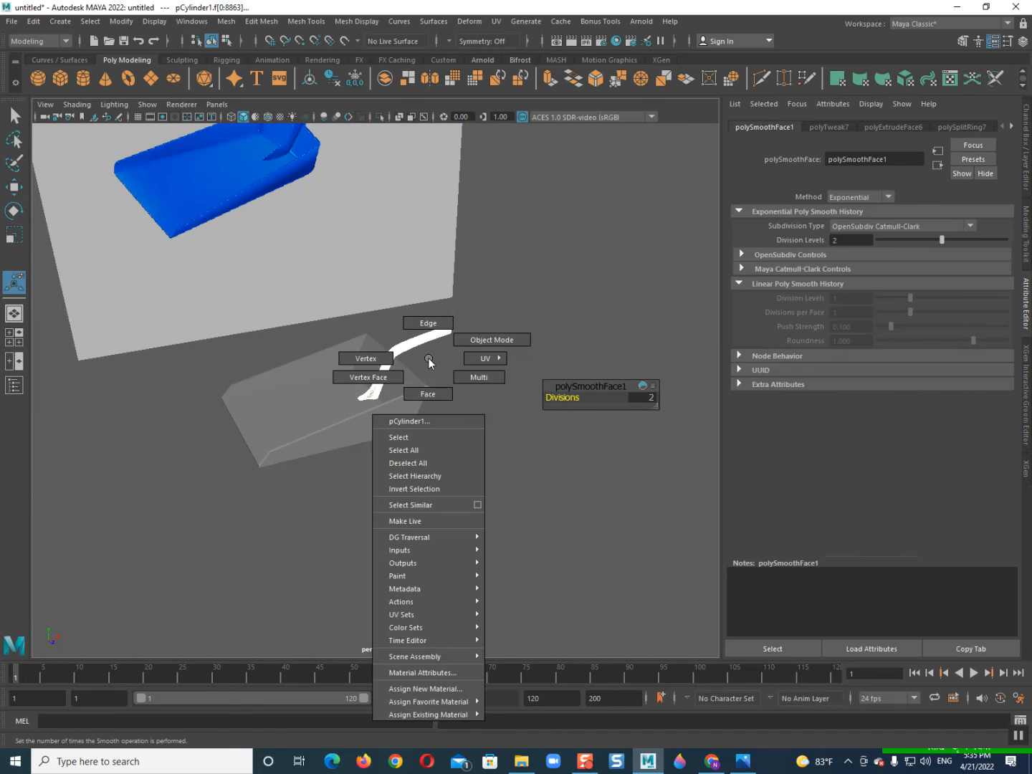
{"action": "right_click_drag", "start_coordinate": [429, 358], "coordinate": [492, 340]}
{"action": "left_click", "coordinate": [538, 320]}
Examine the pan and smoothed handle from several angles and compare their proportions with the reference image.
{"action": "left_click_drag", "start_coordinate": [504, 331], "coordinate": [571, 378], "text": "alt"}
{"action": "scroll", "coordinate": [572, 379], "scroll_direction": "up", "scroll_amount": 5}
{"action": "middle_click_drag", "start_coordinate": [488, 416], "coordinate": [506, 358], "text": "alt"}
{"action": "left_click_drag", "start_coordinate": [507, 359], "coordinate": [476, 423], "text": "alt"}
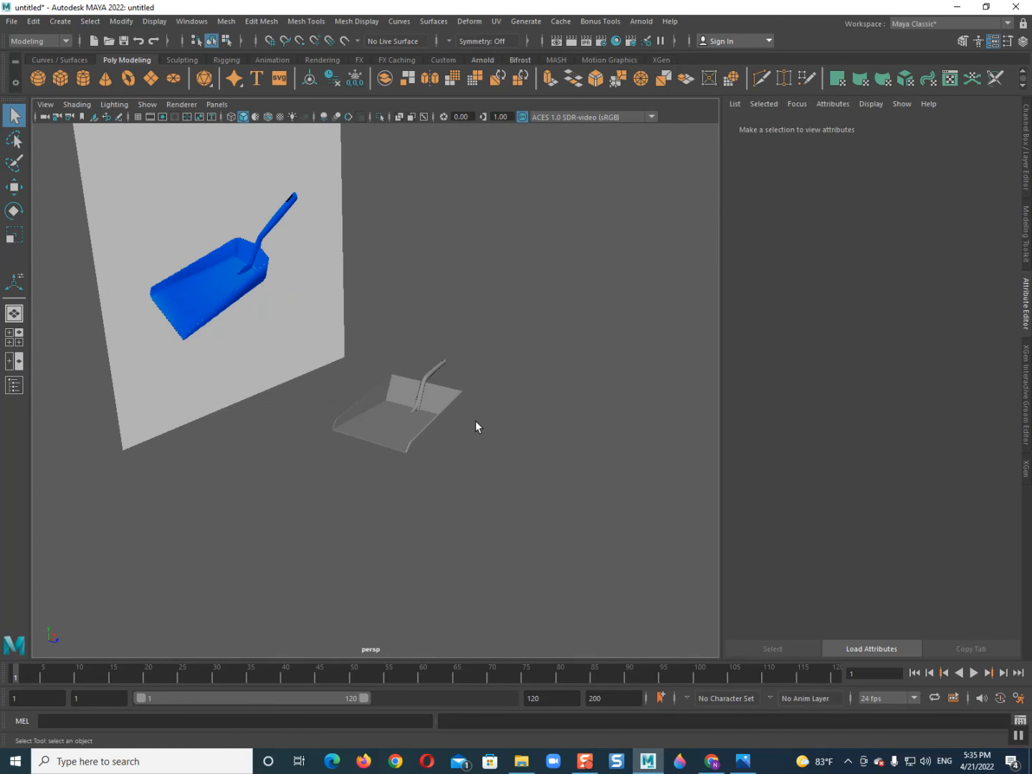
{"action": "scroll", "coordinate": [430, 427], "scroll_direction": "up", "scroll_amount": 5}
{"action": "middle_click_drag", "start_coordinate": [441, 487], "coordinate": [563, 548], "text": "alt"}
{"action": "left_click_drag", "start_coordinate": [388, 519], "coordinate": [285, 532], "text": "alt"}
{"action": "scroll", "coordinate": [384, 567], "scroll_direction": "down", "scroll_amount": 4}
{"action": "scroll", "coordinate": [385, 567], "scroll_direction": "up", "scroll_amount": 4}
{"action": "mouse_move", "coordinate": [384, 567]}
{"action": "middle_mouse_down", "text": "alt"}
{"action": "mouse_move", "coordinate": [369, 569]}
{"action": "mouse_move", "coordinate": [342, 517]}
{"action": "mouse_move", "coordinate": [365, 569]}
{"action": "middle_mouse_up", "text": "alt"}
{"action": "left_click_drag", "start_coordinate": [364, 570], "coordinate": [438, 585], "text": "alt"}
{"action": "scroll", "coordinate": [431, 544], "scroll_direction": "down", "scroll_amount": 5}
{"action": "scroll", "coordinate": [399, 553], "scroll_direction": "up", "scroll_amount": 3}
Narrow the pan by scaling it along its Z axis to 0.615.
{"action": "left_click", "coordinate": [369, 470]}
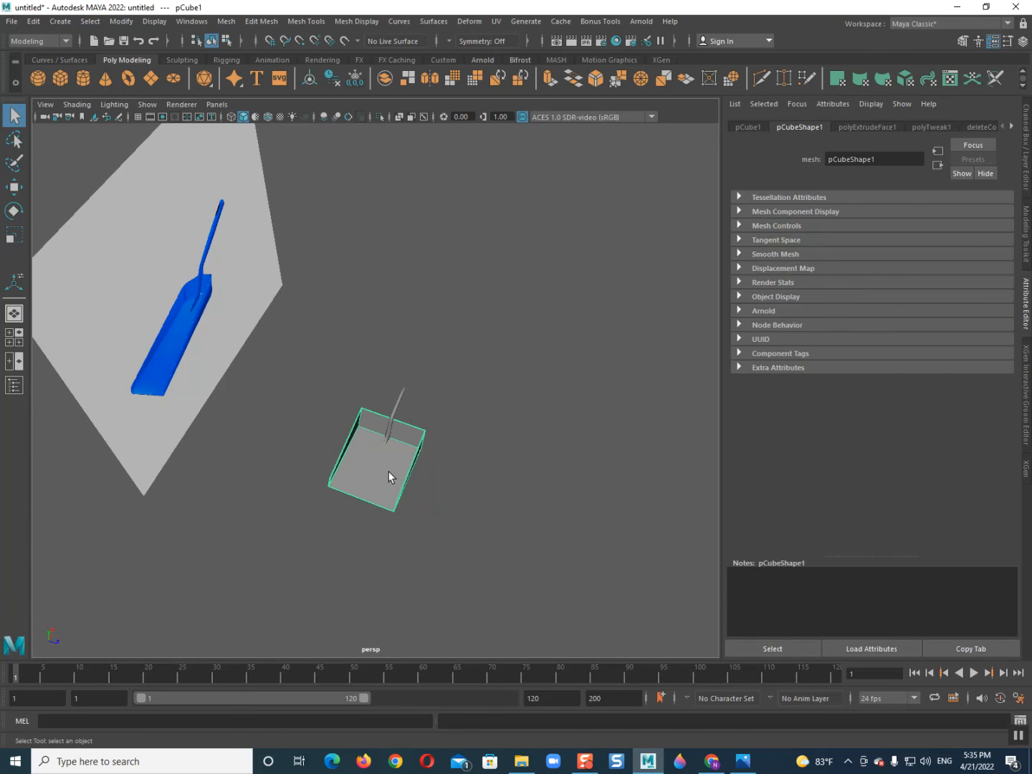
{"action": "key", "text": "r"}
{"action": "left_click_drag", "start_coordinate": [407, 513], "coordinate": [384, 513]}
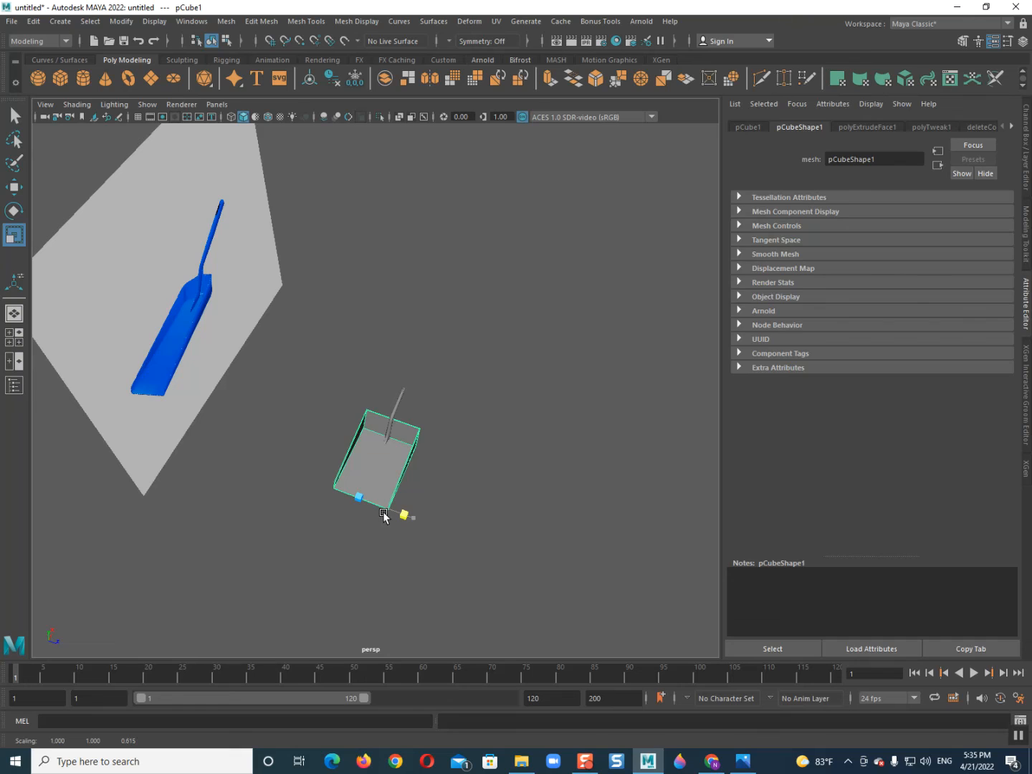
{"action": "left_click", "coordinate": [463, 421]}
Select the pan and handle together and assign them a new Phong E material.
{"action": "left_click_drag", "start_coordinate": [431, 449], "coordinate": [271, 409], "text": "alt"}
{"action": "left_click_drag", "start_coordinate": [271, 408], "coordinate": [515, 454]}
{"action": "right_click", "coordinate": [318, 455]}
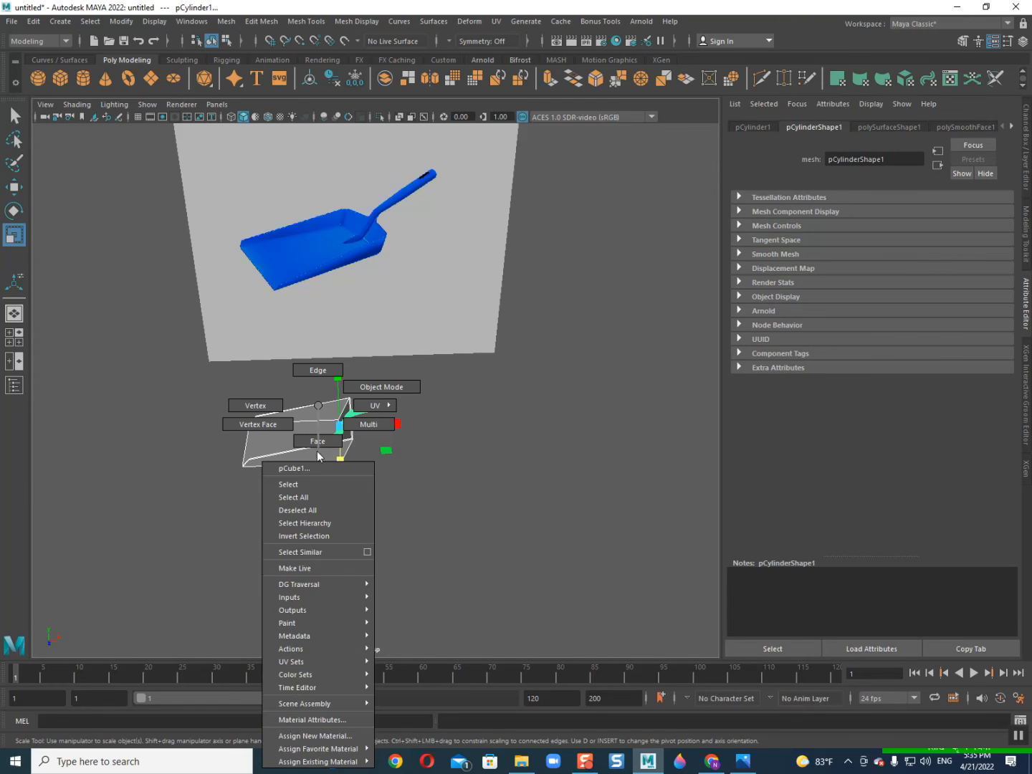
{"action": "left_click", "coordinate": [280, 739]}
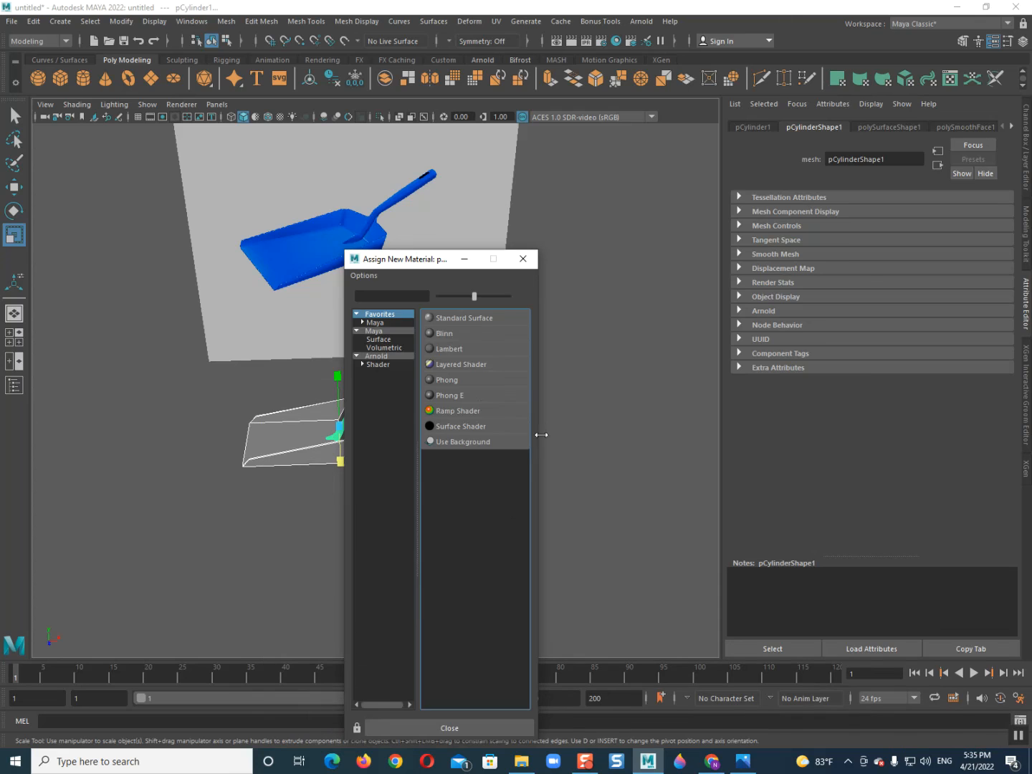
{"action": "left_click", "coordinate": [474, 396]}
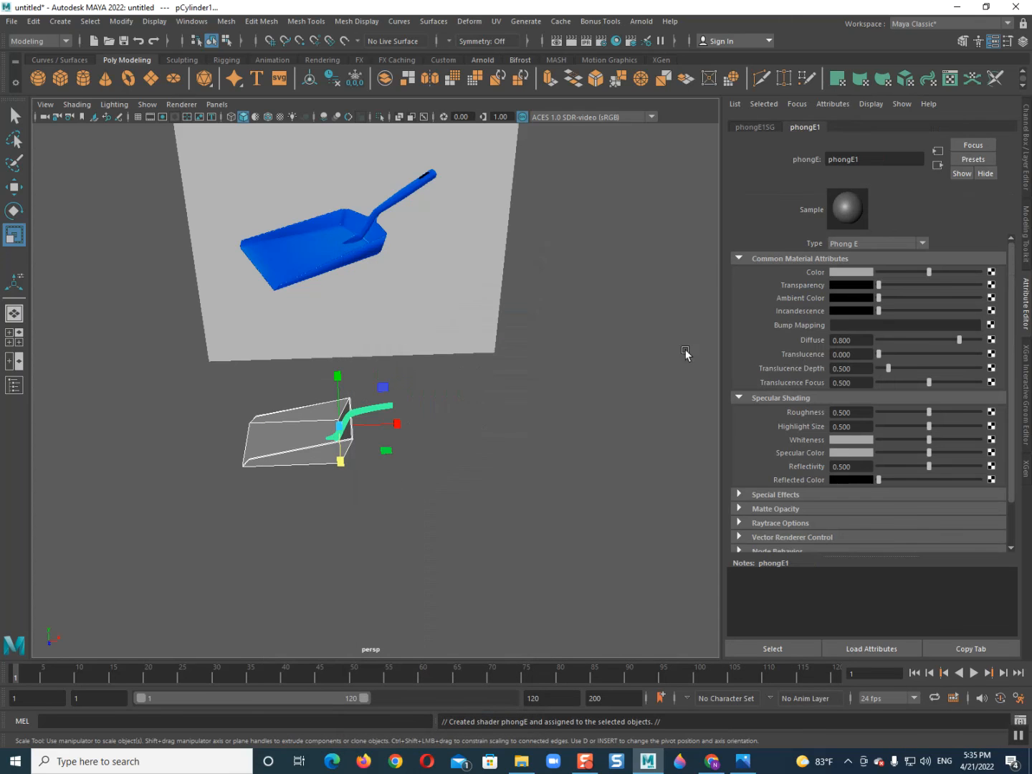
Set the Phong E material's color to a medium blue like the dustpan in the reference image, and deselect the model.
{"action": "left_click", "coordinate": [871, 272]}
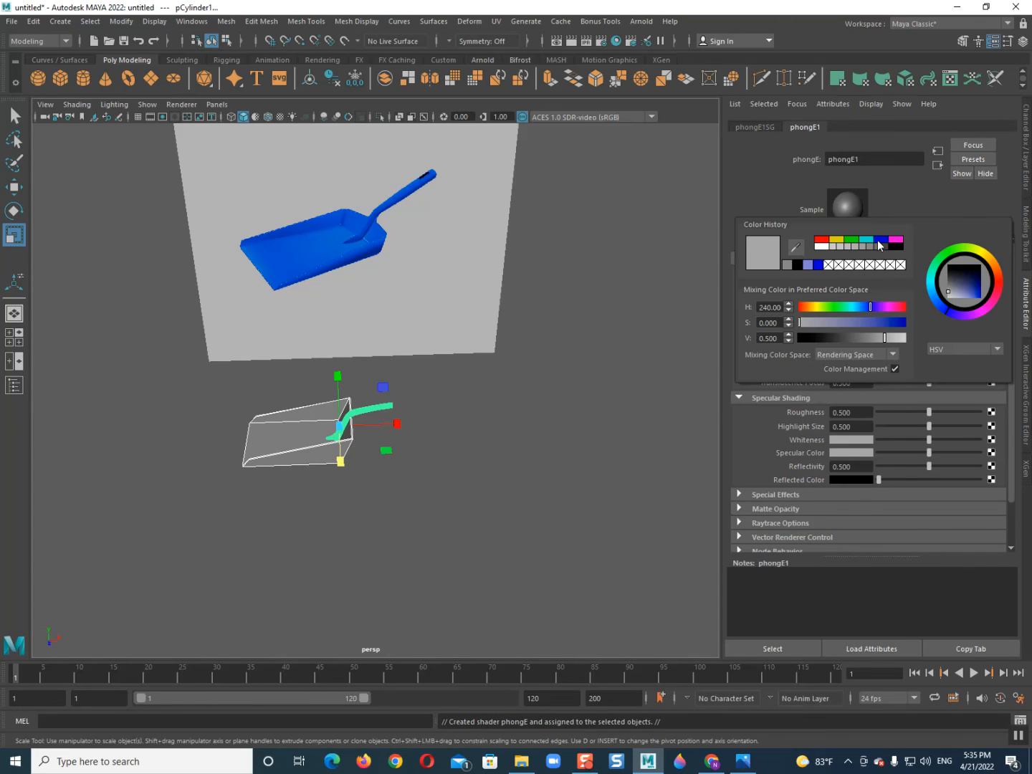
{"action": "left_click", "coordinate": [879, 240]}
{"action": "mouse_move", "coordinate": [903, 323]}
{"action": "left_mouse_down"}
{"action": "mouse_move", "coordinate": [881, 329]}
{"action": "mouse_move", "coordinate": [895, 338]}
{"action": "left_mouse_up"}
{"action": "left_click", "coordinate": [865, 307]}
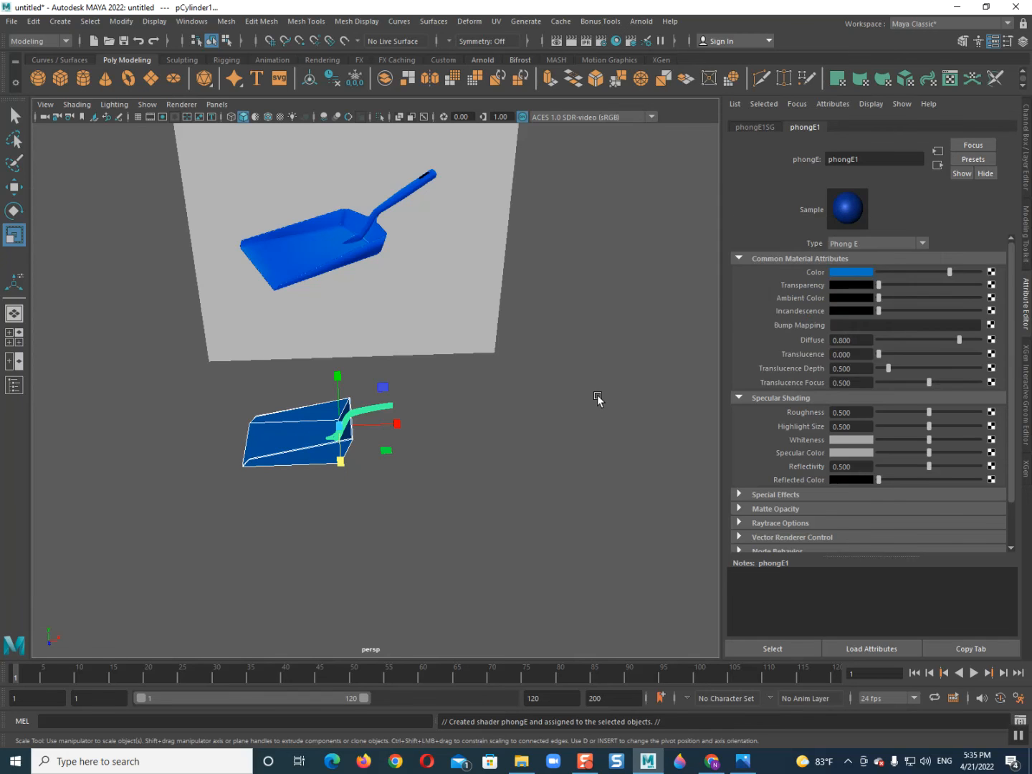
{"action": "left_click", "coordinate": [597, 395]}
Examine the blue dustpan and its handle up close and beside the reference image.
{"action": "left_click_drag", "start_coordinate": [391, 467], "coordinate": [459, 465], "text": "alt"}
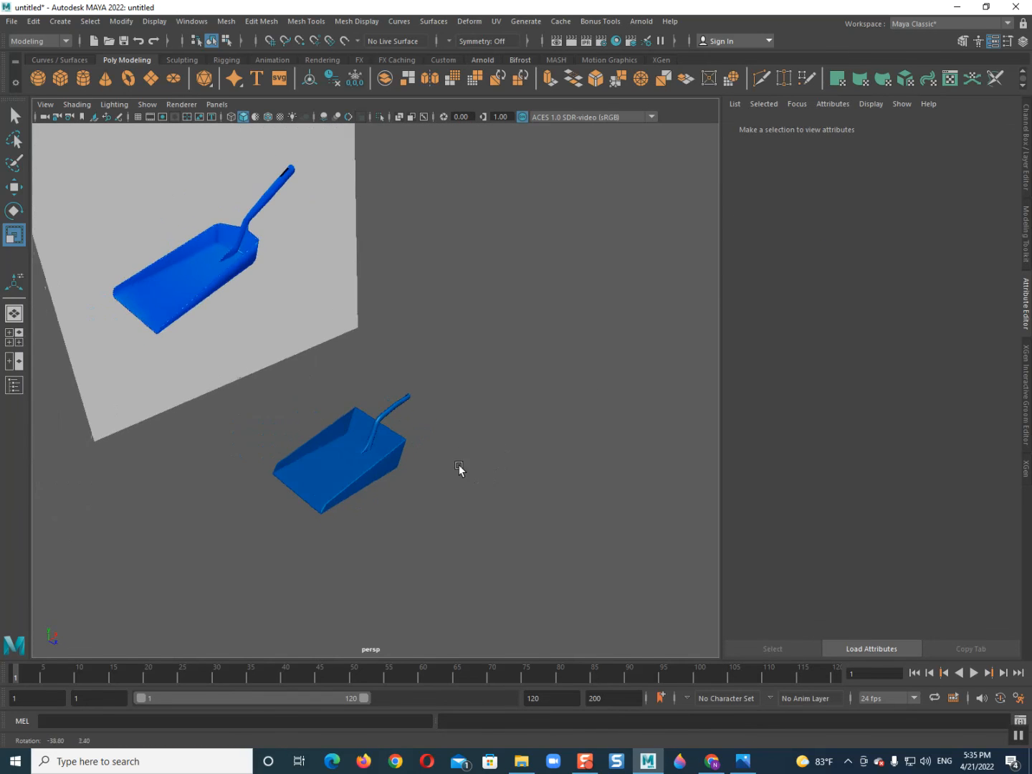
{"action": "scroll", "coordinate": [406, 474], "scroll_direction": "up", "scroll_amount": 5}
{"action": "middle_click_drag", "start_coordinate": [405, 475], "coordinate": [441, 401], "text": "alt"}
{"action": "left_click_drag", "start_coordinate": [441, 401], "coordinate": [406, 402], "text": "alt"}
{"action": "middle_click_drag", "start_coordinate": [406, 401], "coordinate": [433, 485], "text": "alt"}
{"action": "left_click_drag", "start_coordinate": [433, 485], "coordinate": [619, 409], "text": "alt"}
{"action": "scroll", "coordinate": [448, 454], "scroll_direction": "down", "scroll_amount": 4}
Delete the display layer layer1 and remove the reference image plane from the scene.
{"action": "left_click", "coordinate": [1025, 166]}
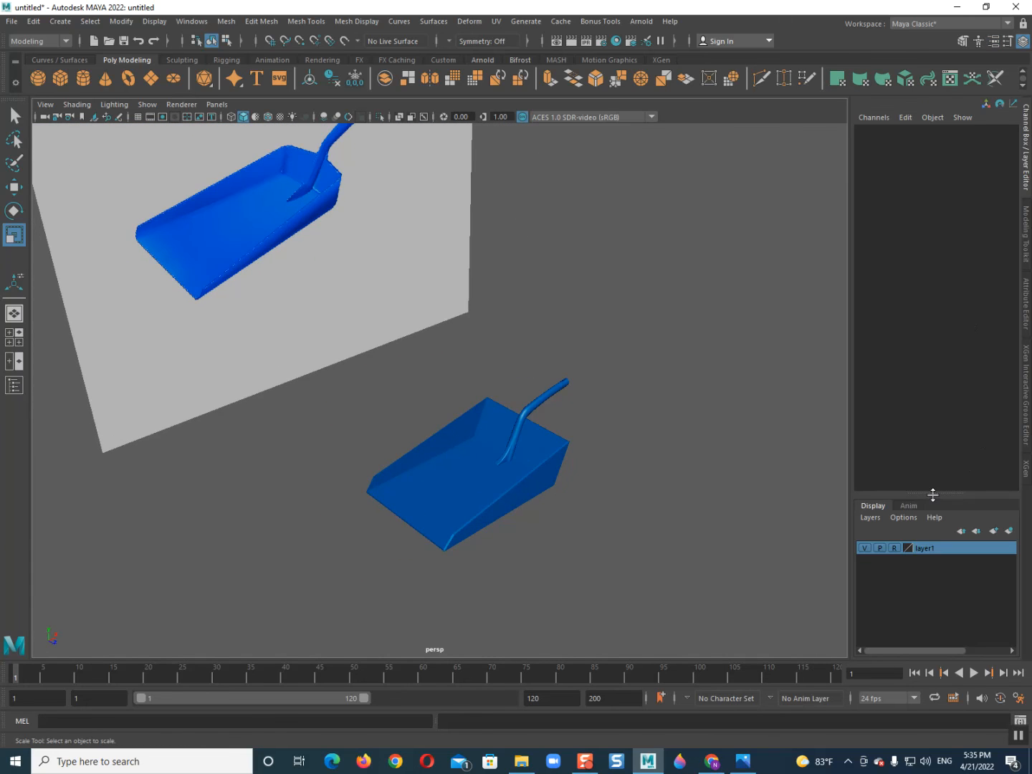
{"action": "right_click", "coordinate": [930, 552]}
{"action": "left_click", "coordinate": [934, 681]}
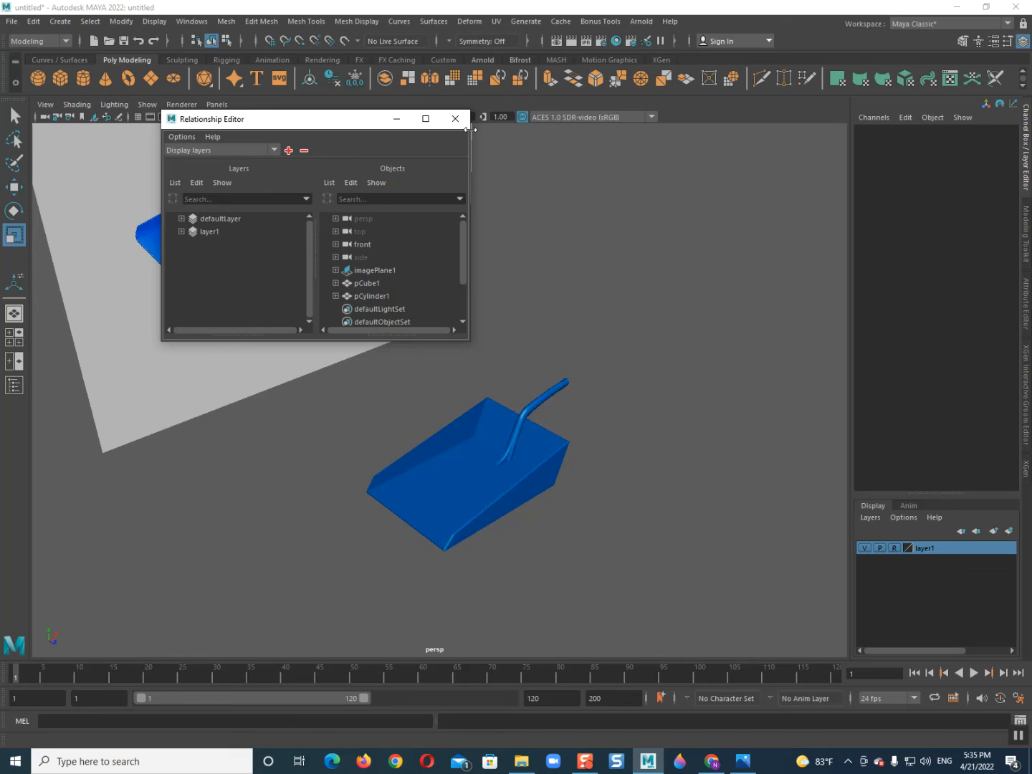
{"action": "left_click", "coordinate": [455, 119]}
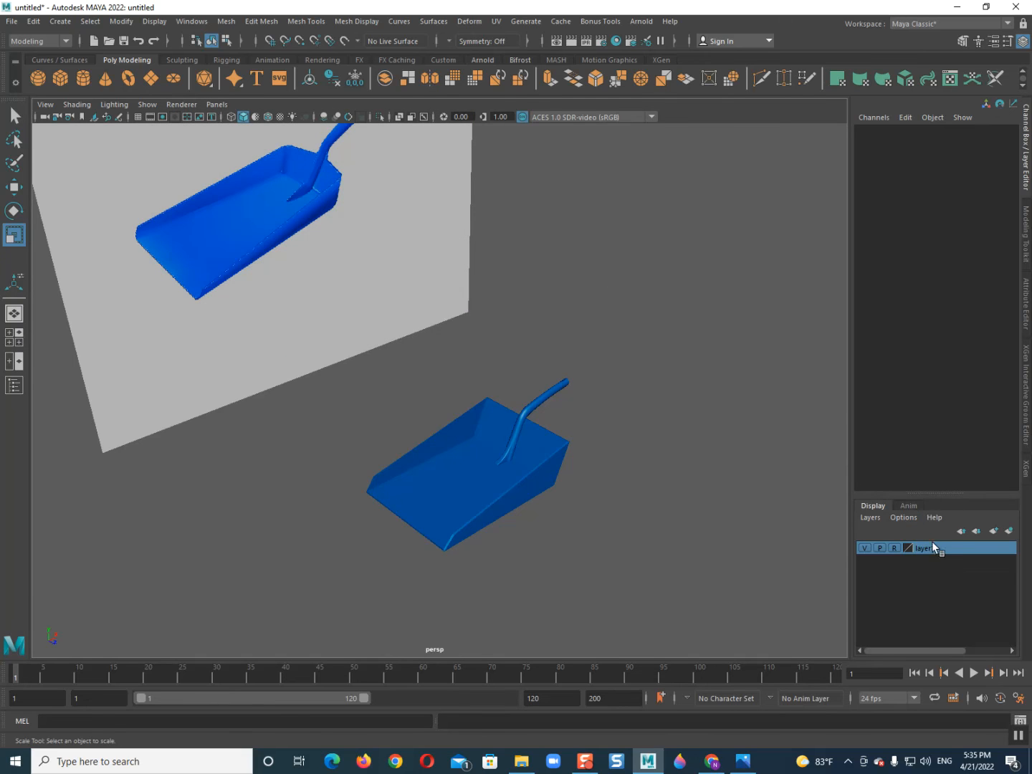
{"action": "right_click", "coordinate": [931, 546]}
{"action": "left_click", "coordinate": [910, 673]}
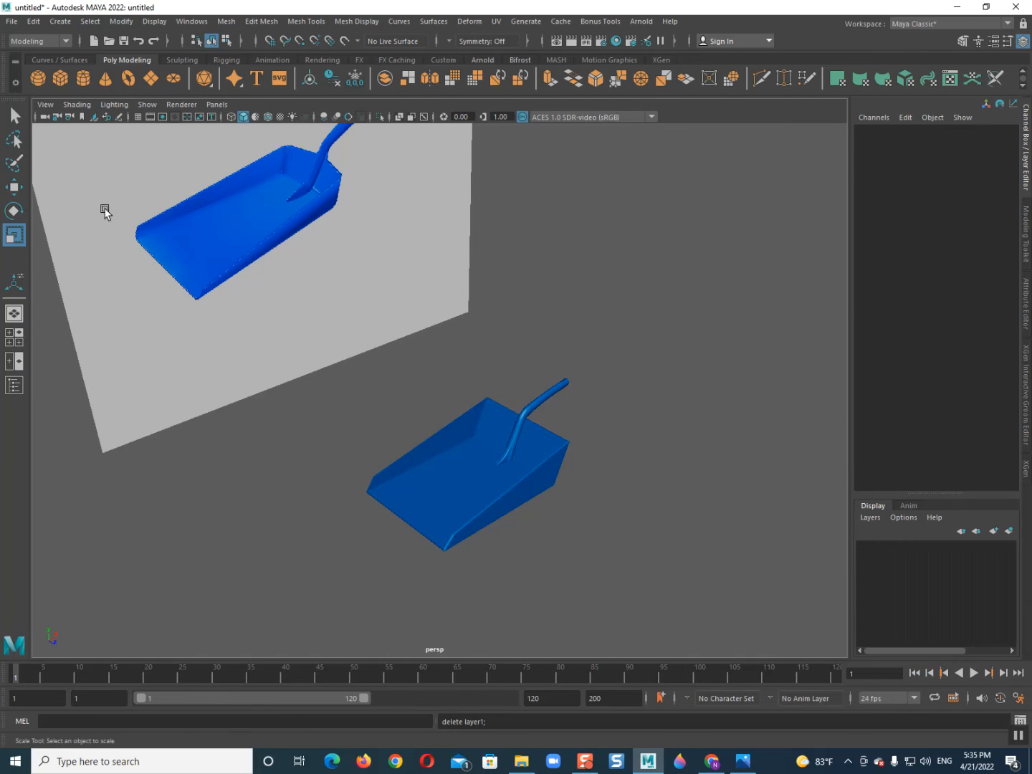
{"action": "left_click", "coordinate": [248, 270]}
{"action": "key", "text": "Delete"}
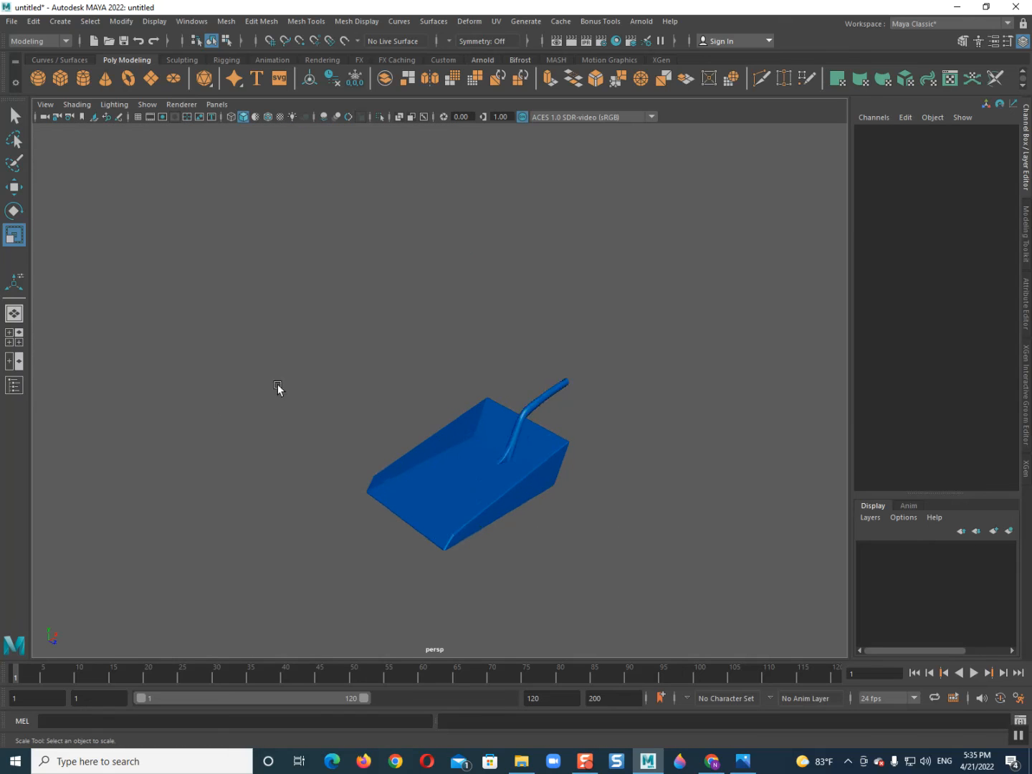
Select the pan and handle and combine them into a single mesh.
{"action": "key", "text": "ctrl+shift+a"}
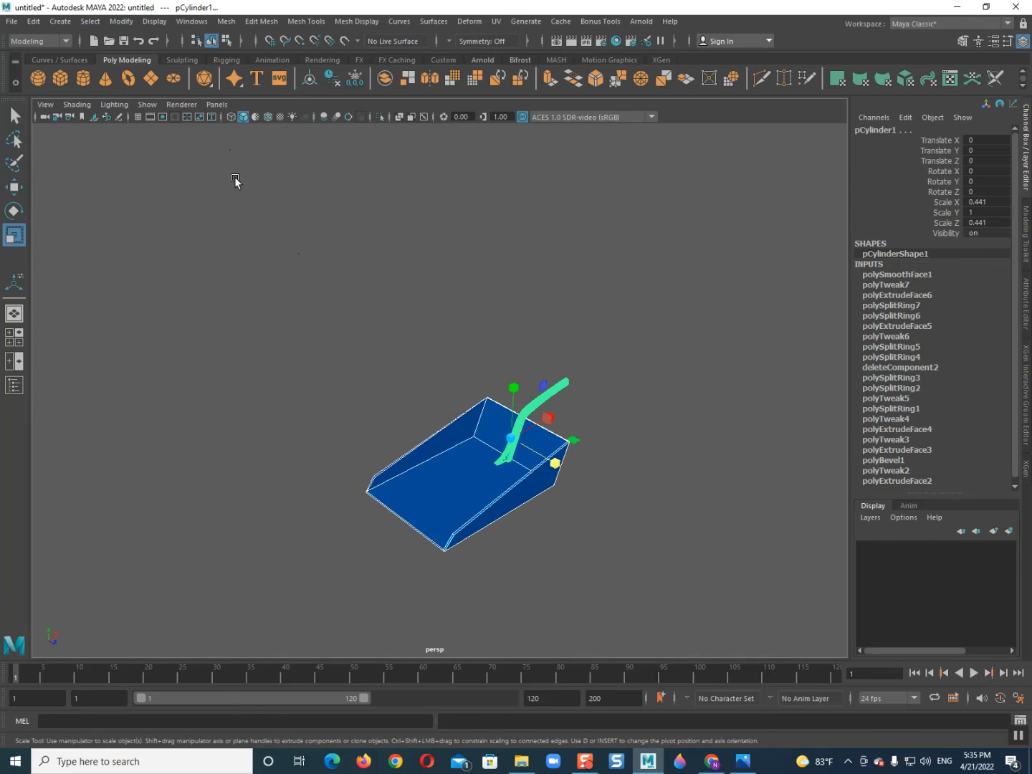
{"action": "left_click", "coordinate": [226, 22]}
{"action": "left_click", "coordinate": [246, 63]}
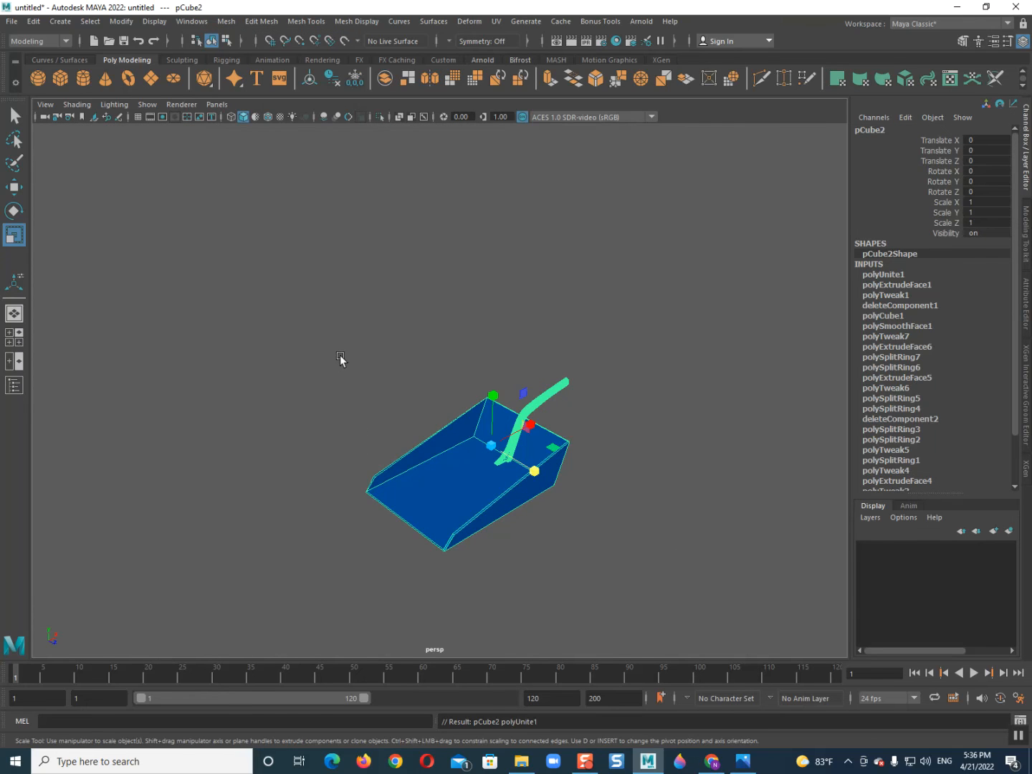
Delete the combined dustpan mesh's construction history and freeze its transformations, checking the scene objects in the Outliner.
{"action": "left_click", "coordinate": [14, 386]}
{"action": "left_click", "coordinate": [82, 195]}
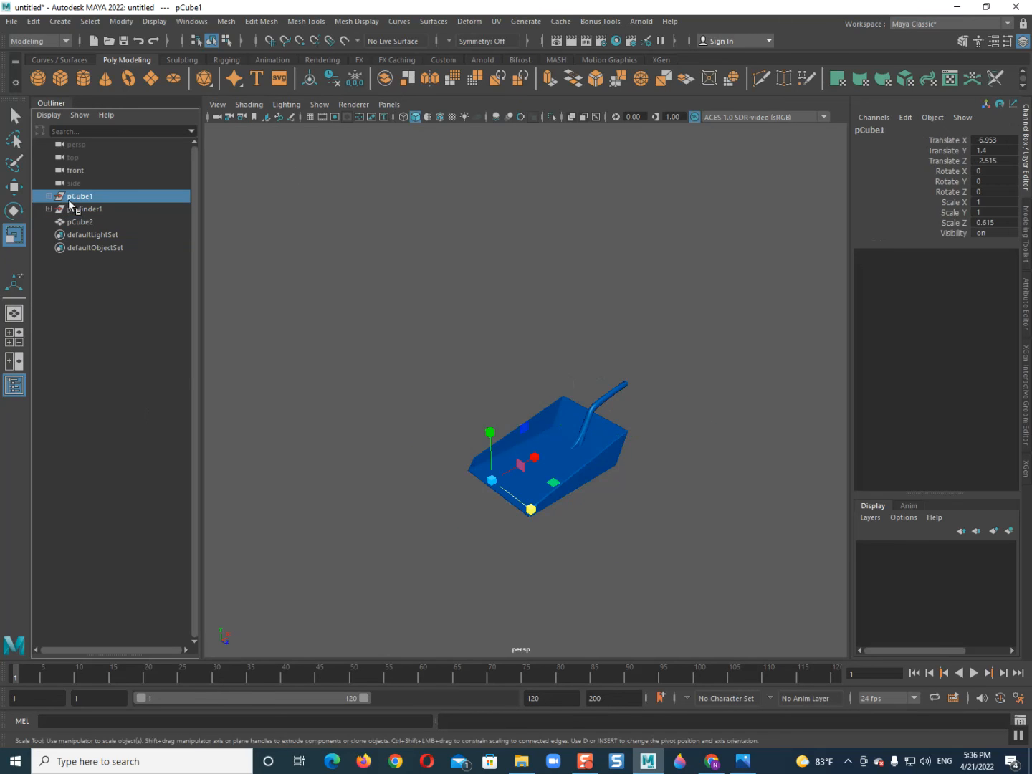
{"action": "left_click", "coordinate": [81, 210]}
{"action": "left_click", "coordinate": [81, 222]}
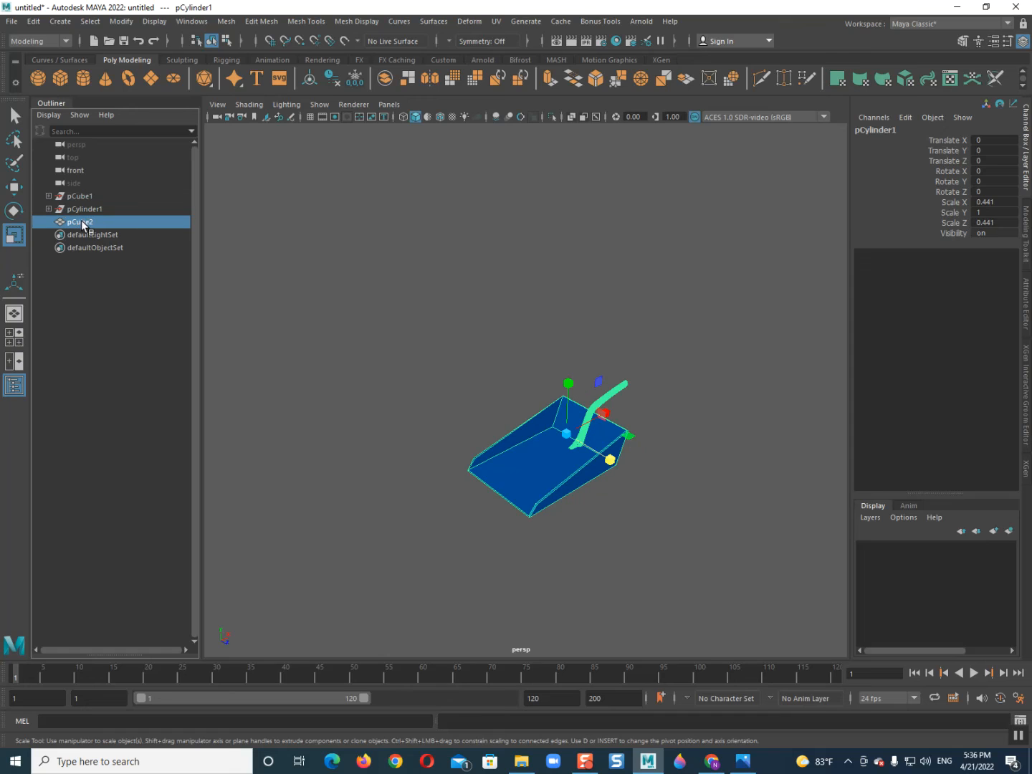
{"action": "left_click", "coordinate": [329, 82]}
{"action": "left_click", "coordinate": [356, 80]}
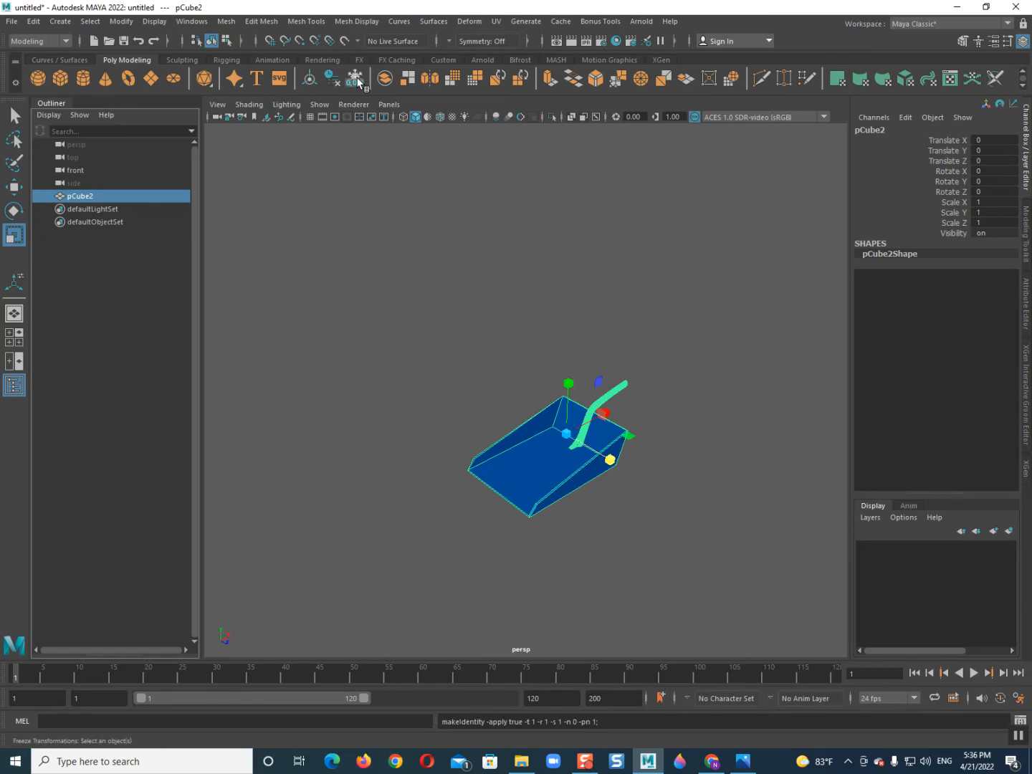
{"action": "left_click", "coordinate": [15, 363]}
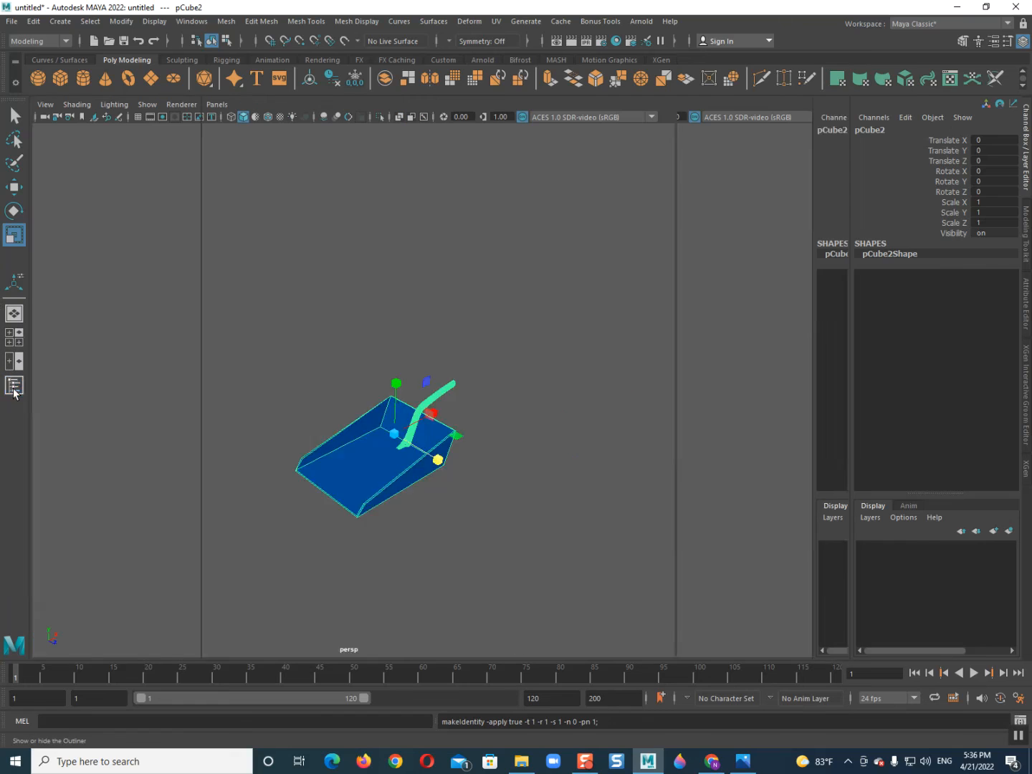
{"action": "left_click", "coordinate": [363, 406]}
Examine the finished blue dustpan up close from the front corner.
{"action": "scroll", "coordinate": [299, 518], "scroll_direction": "up", "scroll_amount": 3}
{"action": "middle_click_drag", "start_coordinate": [299, 520], "coordinate": [260, 420], "text": "alt"}
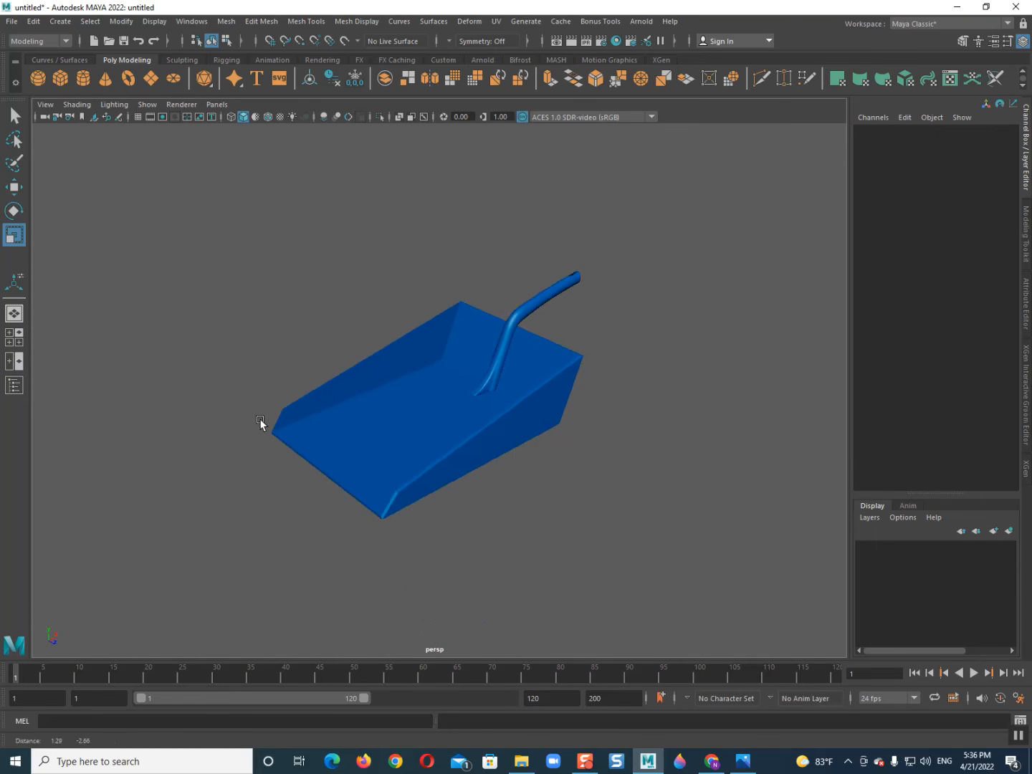
{"action": "scroll", "coordinate": [261, 430], "scroll_direction": "up", "scroll_amount": 3}
{"action": "left_click_drag", "start_coordinate": [265, 447], "coordinate": [240, 454], "text": "alt"}
{"action": "middle_click_drag", "start_coordinate": [239, 454], "coordinate": [266, 497], "text": "alt"}
{"action": "left_click_drag", "start_coordinate": [267, 497], "coordinate": [311, 496], "text": "alt"}
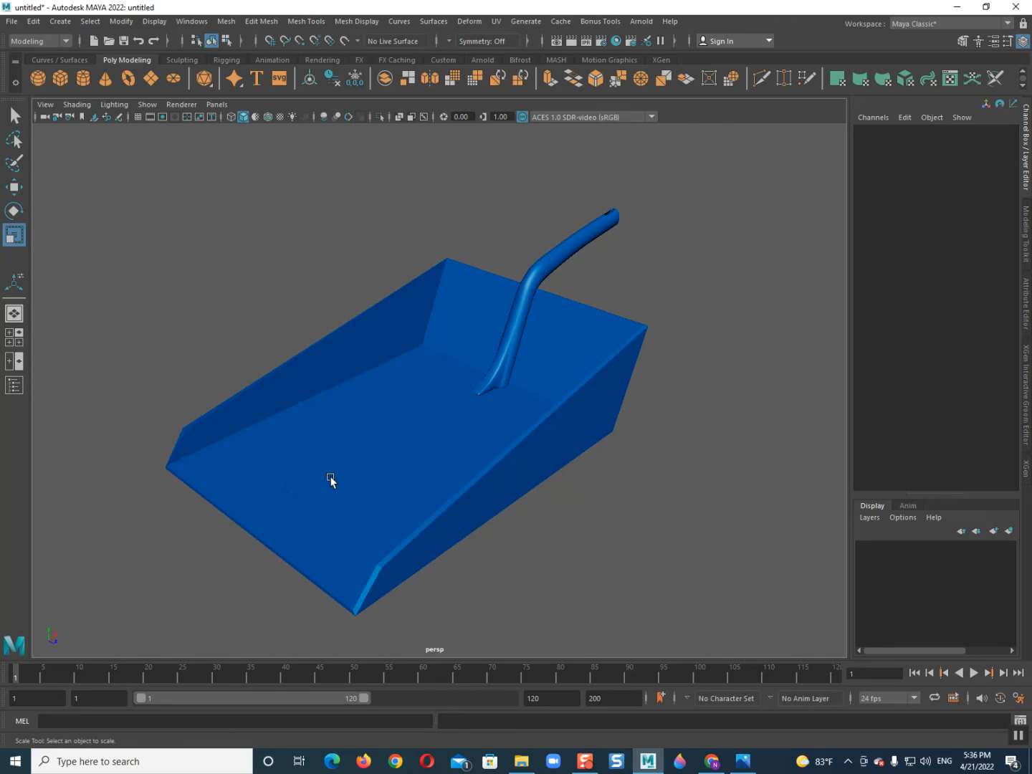